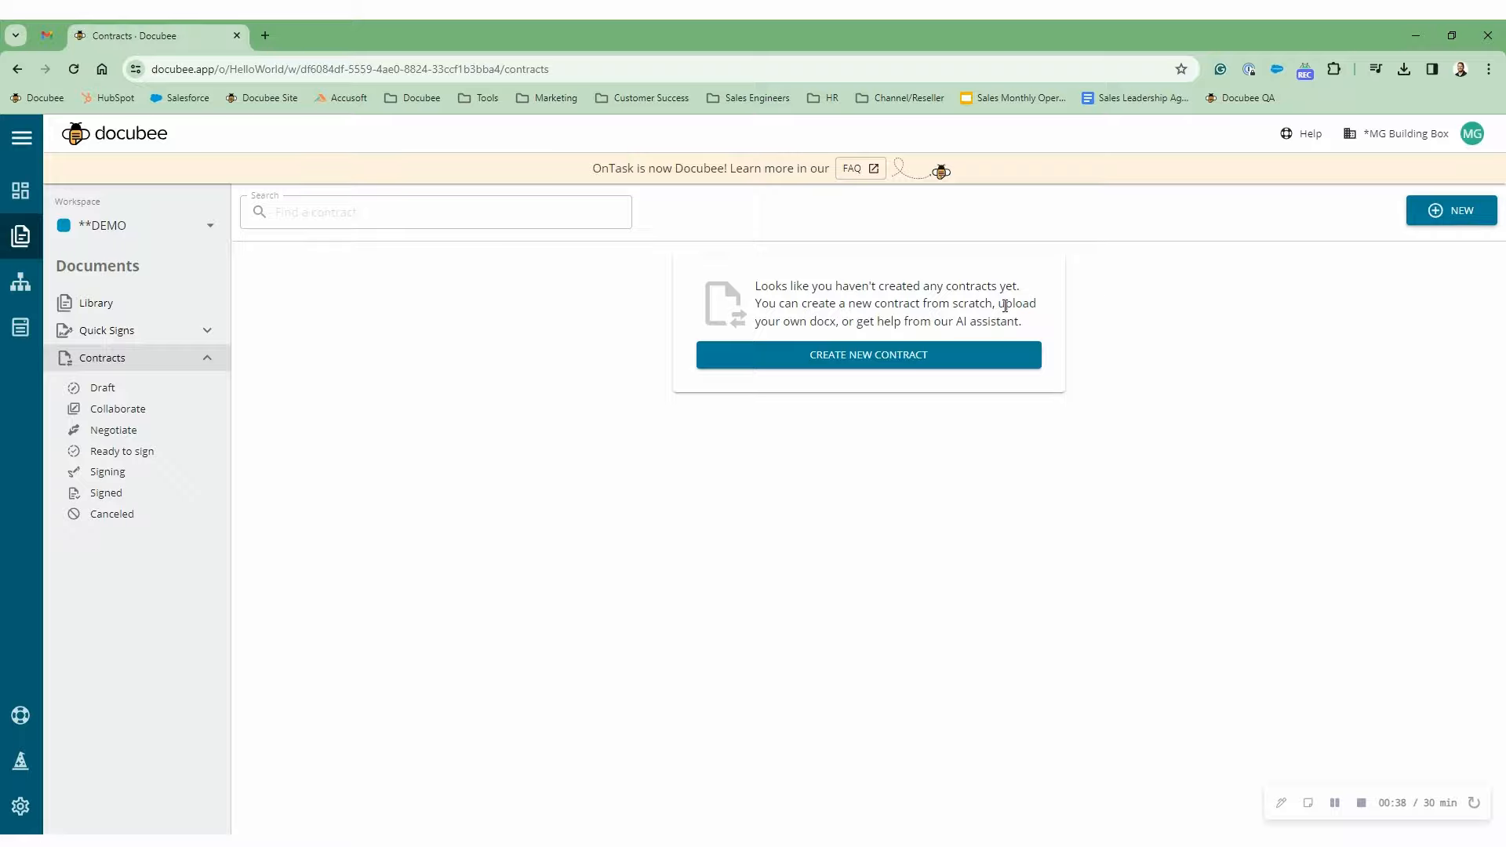
# - Begin a new contract named 'Contract 1' that does not start from a blank document
pyautogui.click(870, 368)
pyautogui.click(593, 473)
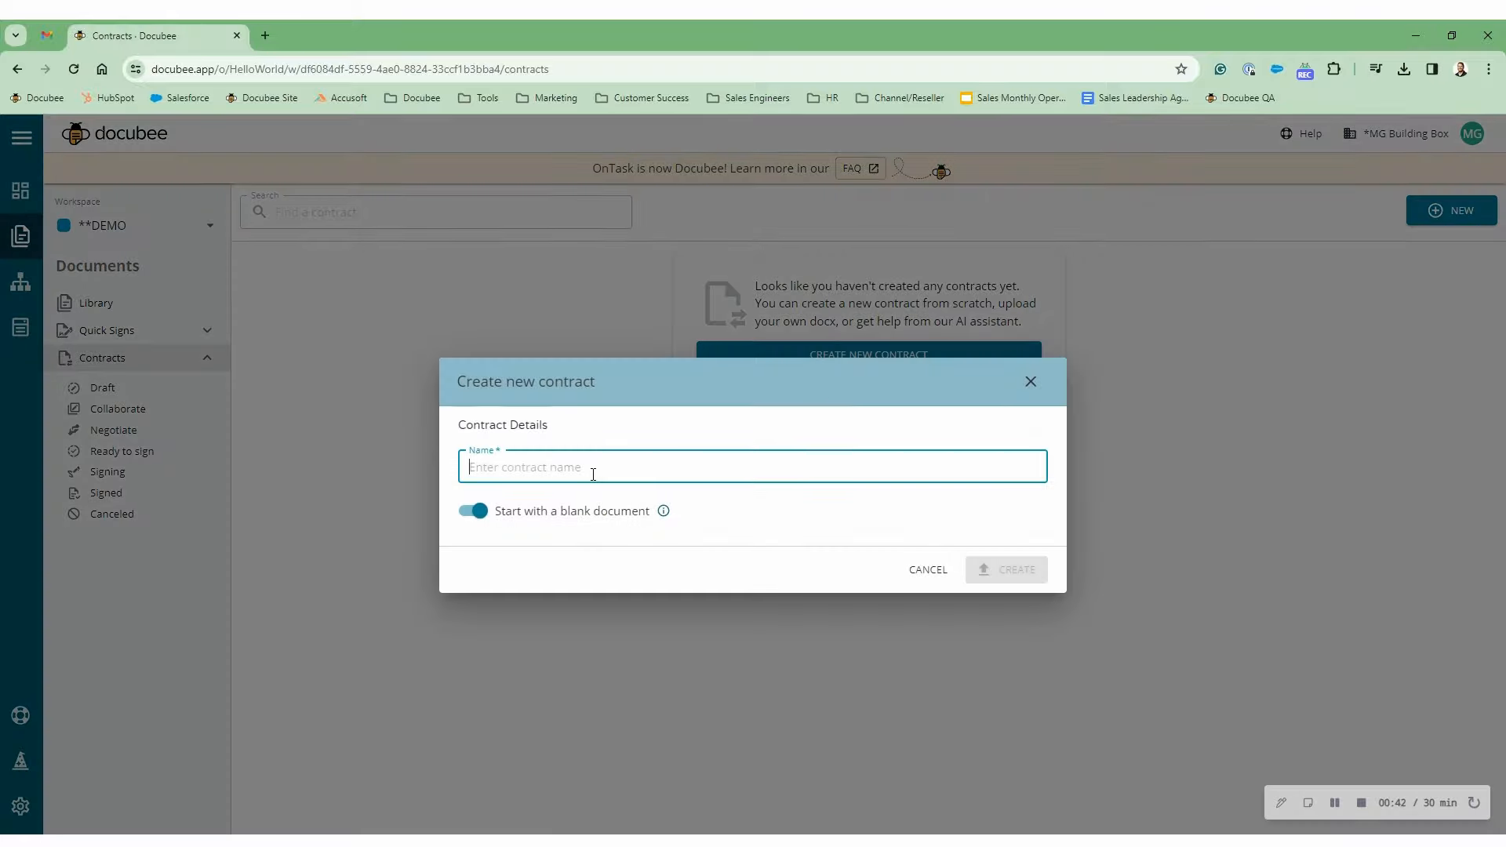
pyautogui.write('Contract 1')
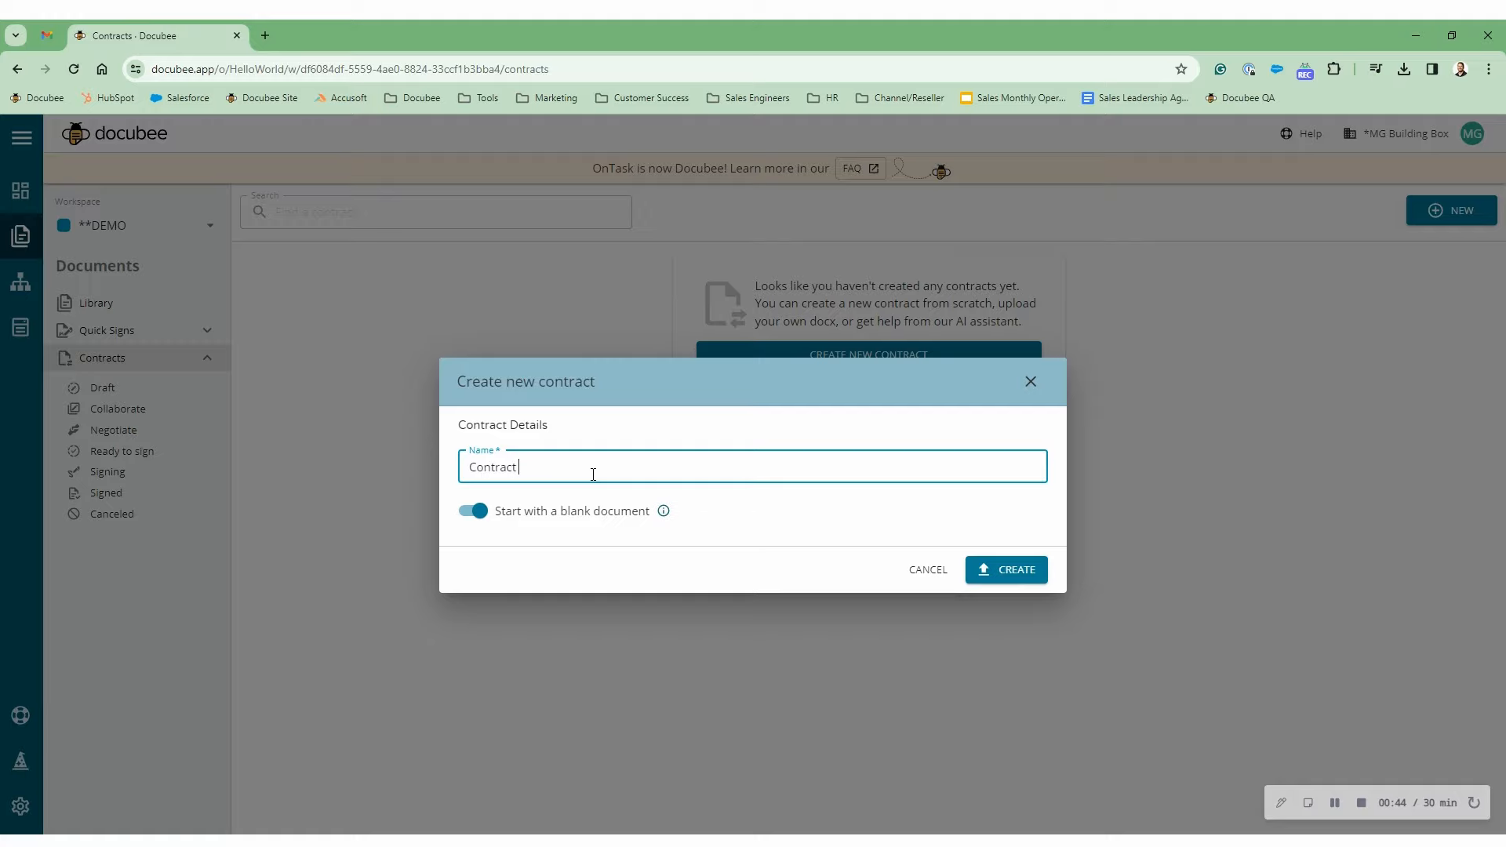
pyautogui.click(476, 521)
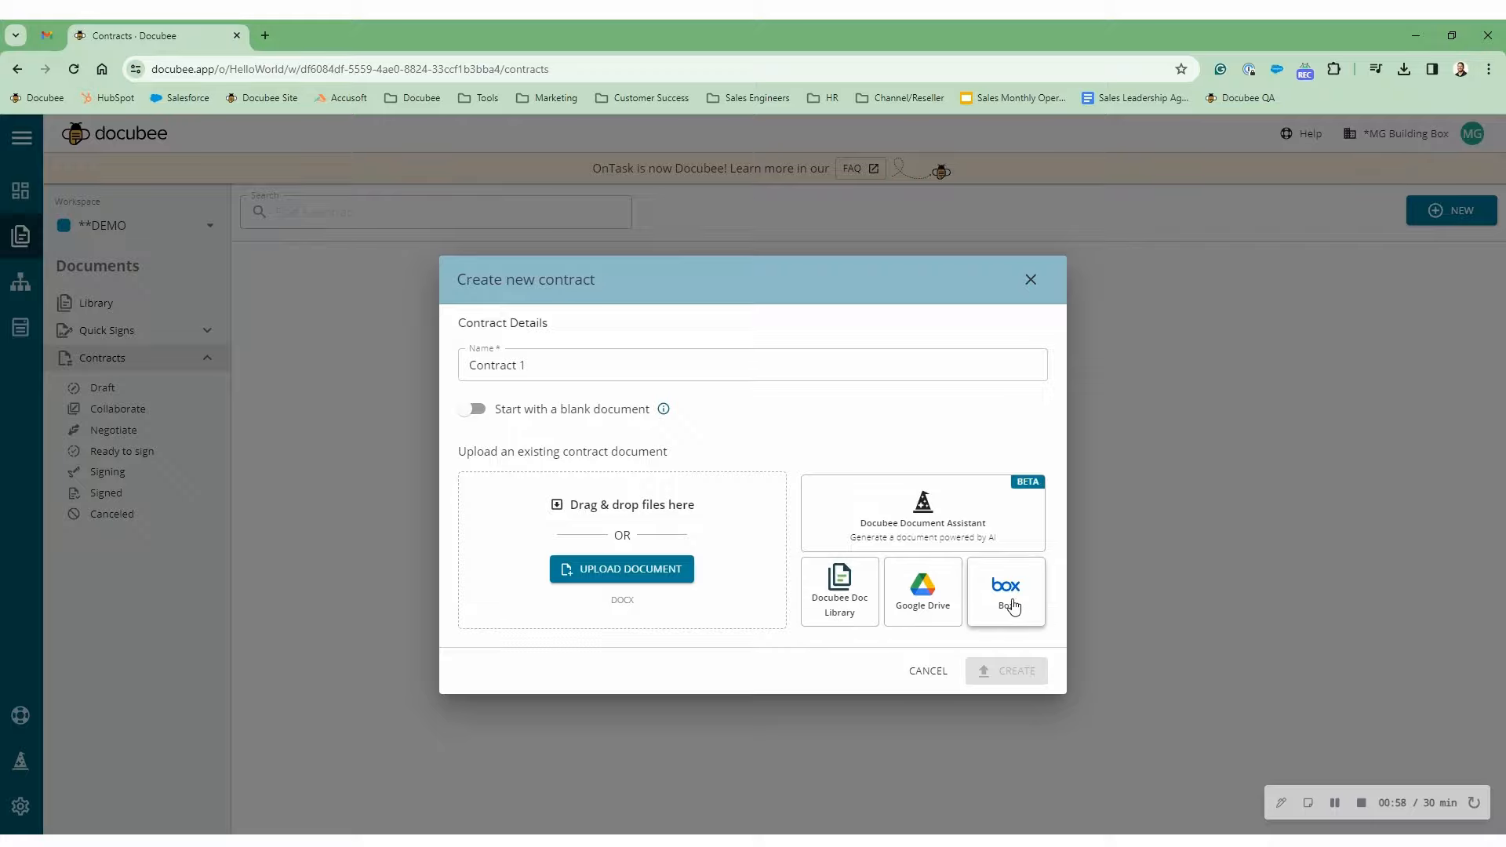
# - Use the Contract Template from the Docubee Doc Library as the source and create the contract
pyautogui.click(834, 602)
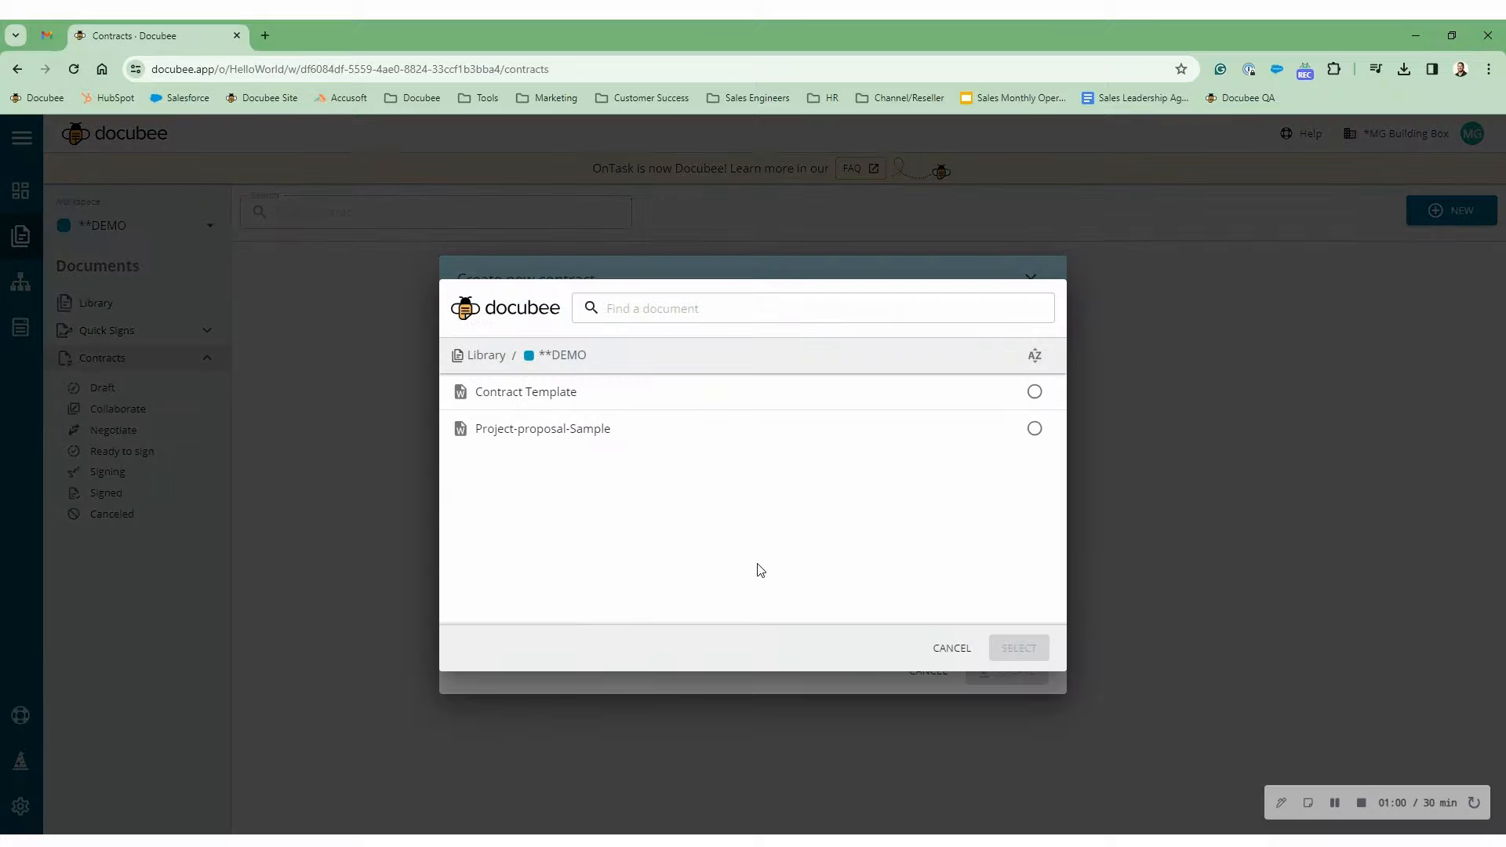
pyautogui.click(593, 402)
pyautogui.click(1005, 651)
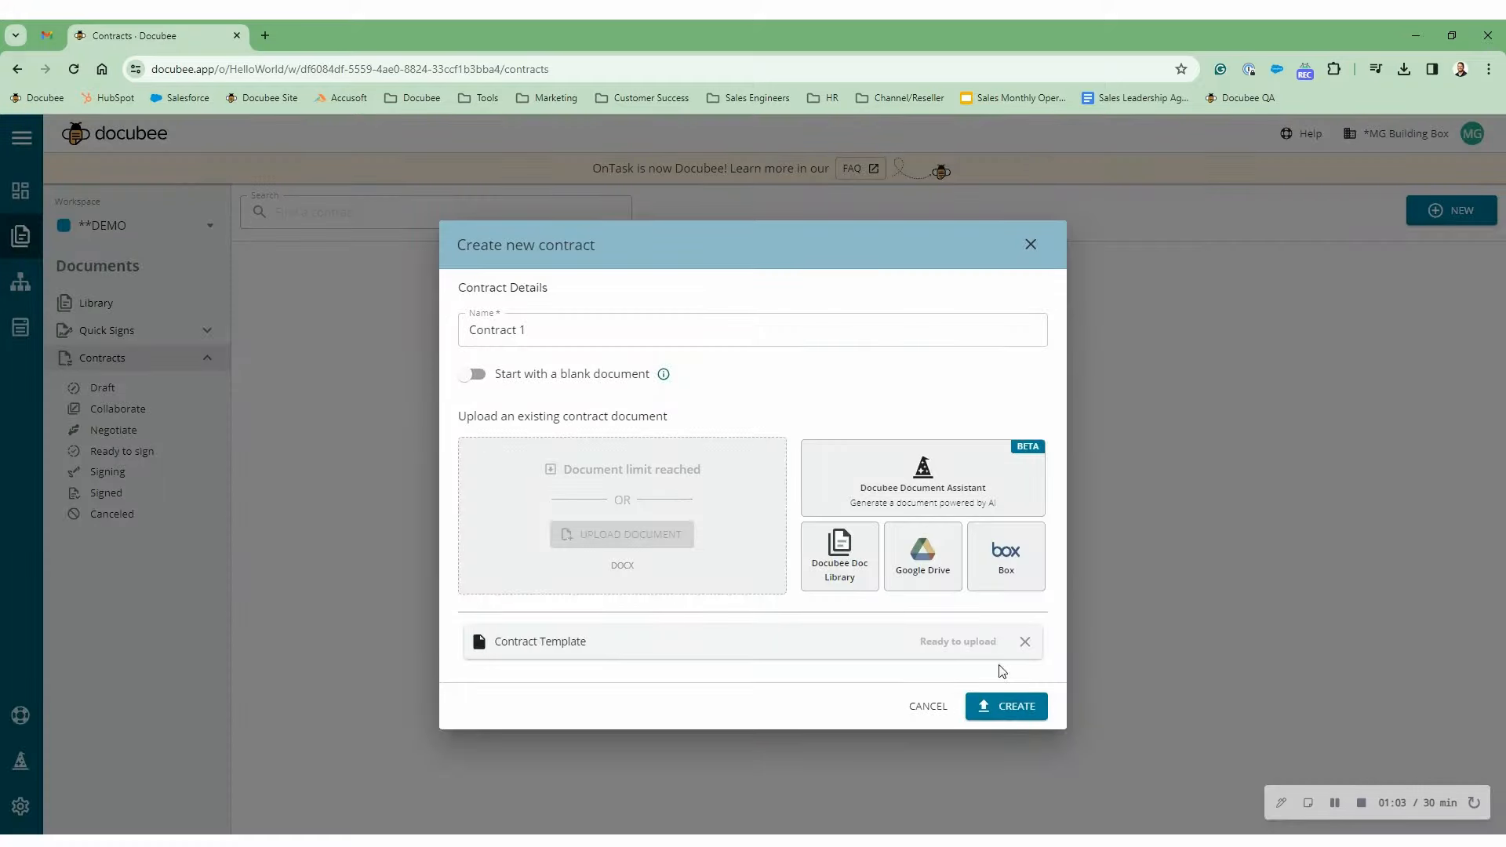
pyautogui.click(1000, 706)
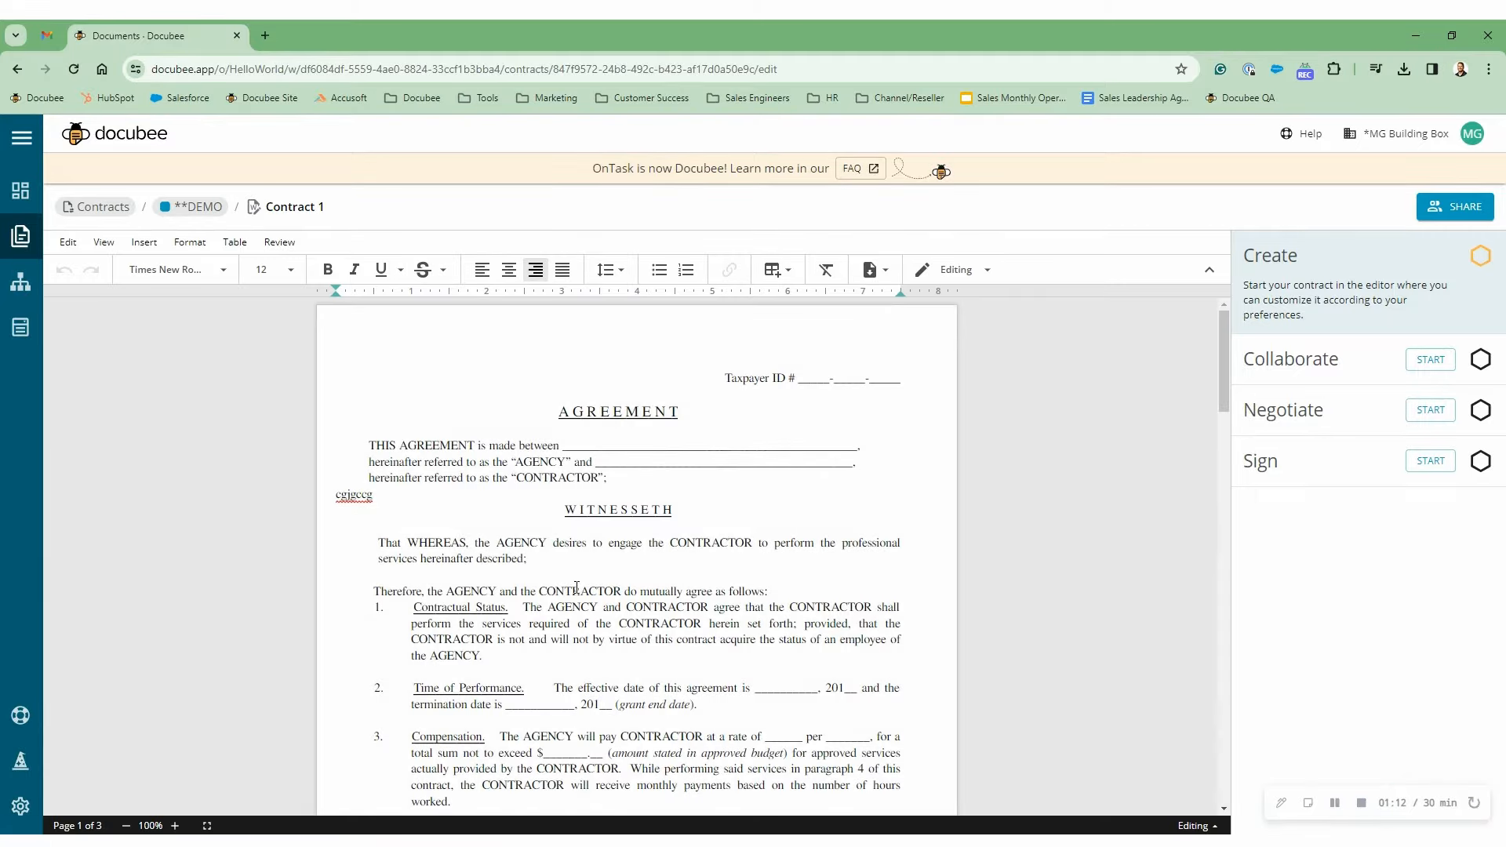
# - Delete the stray word 'cgjgccg' and add 'hello world' after the CONTRACTOR line
pyautogui.doubleClick(397, 493)
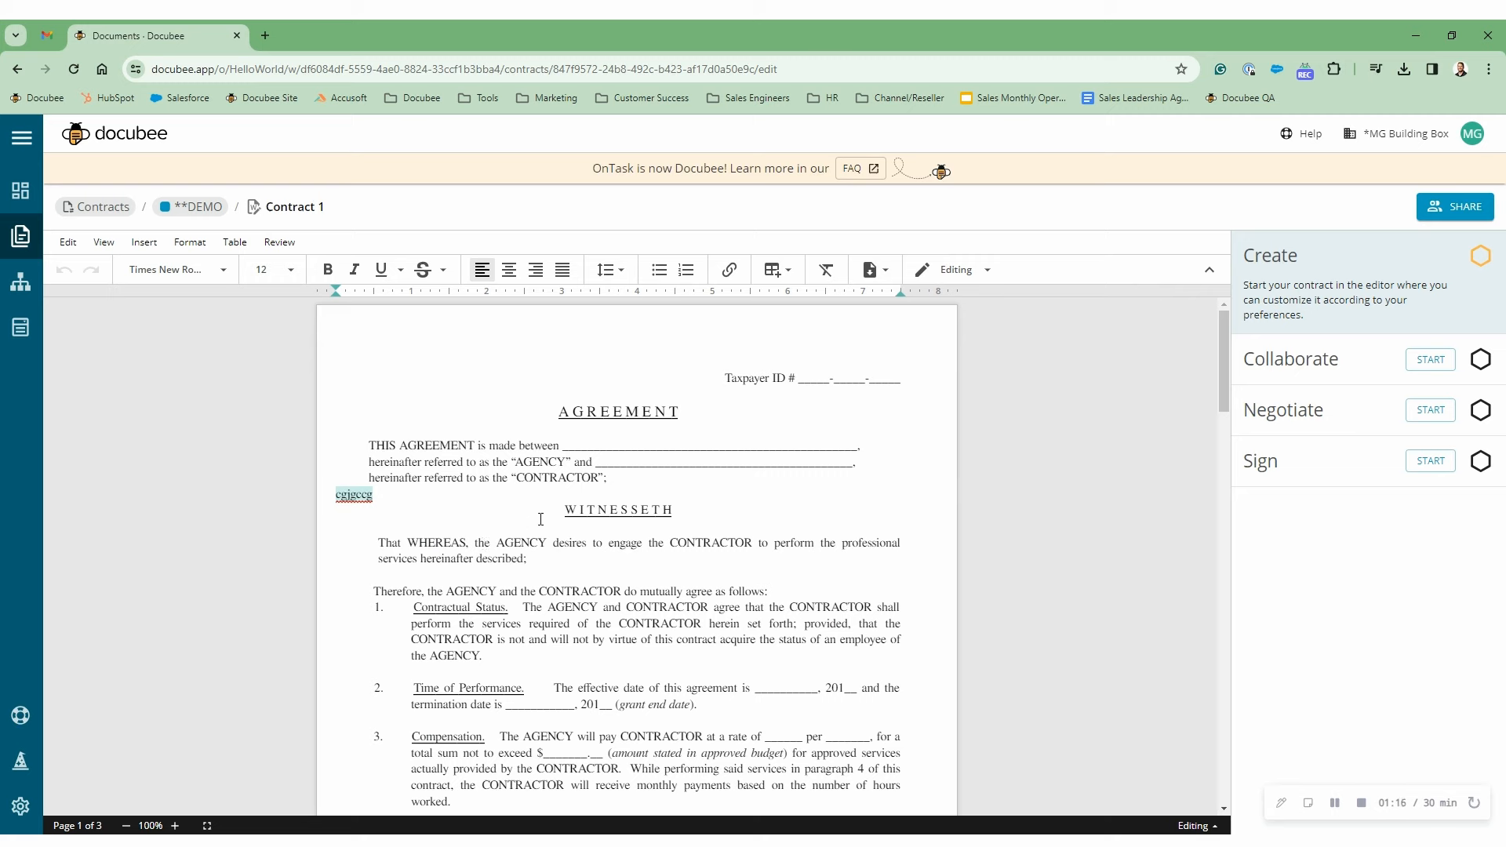
pyautogui.press('BackSpace')
pyautogui.click(623, 479)
pyautogui.write('he')
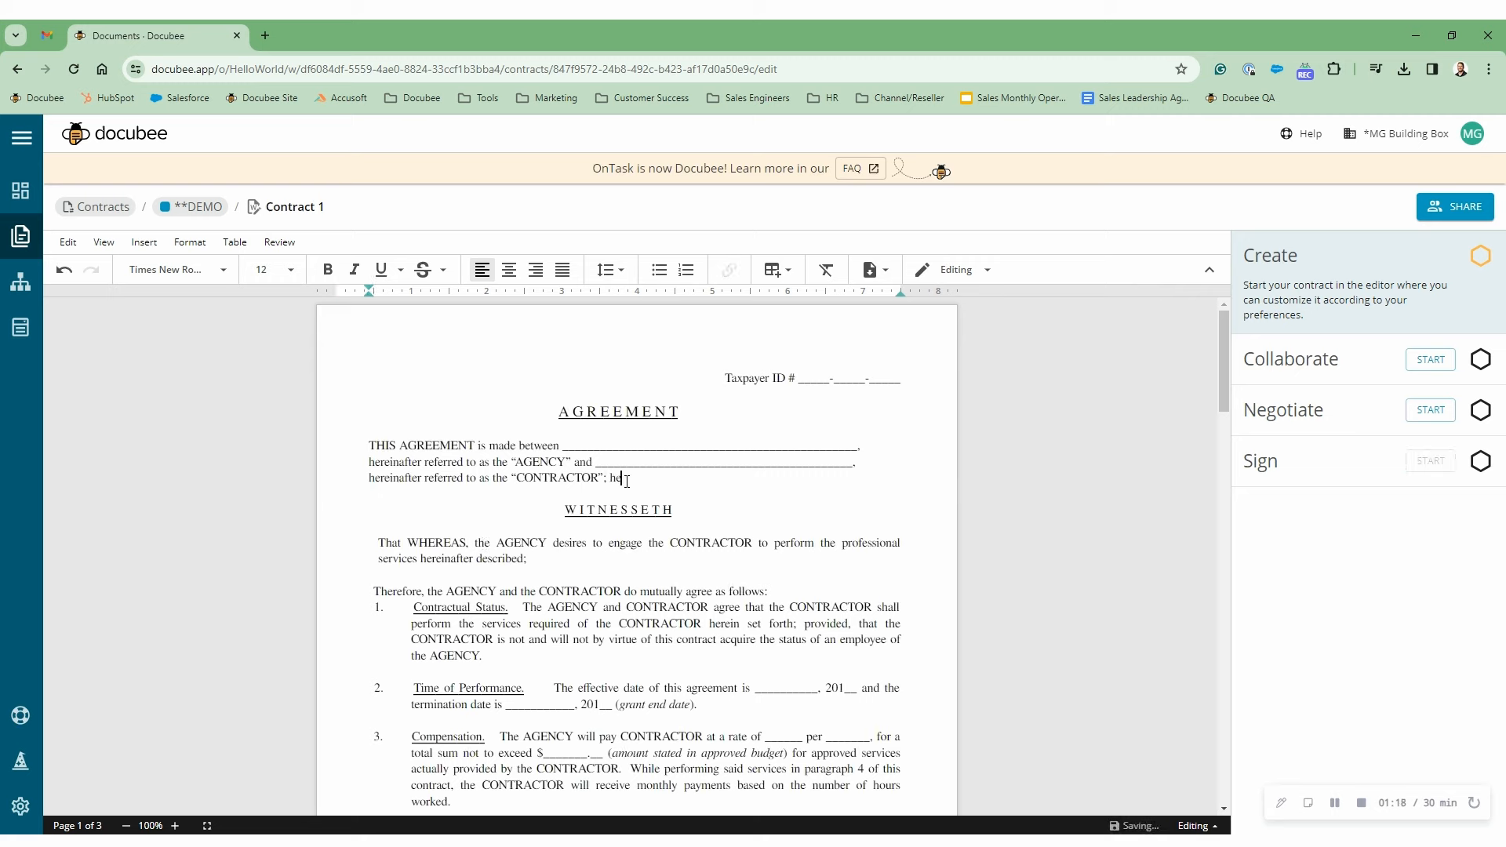
pyautogui.write('llo world')
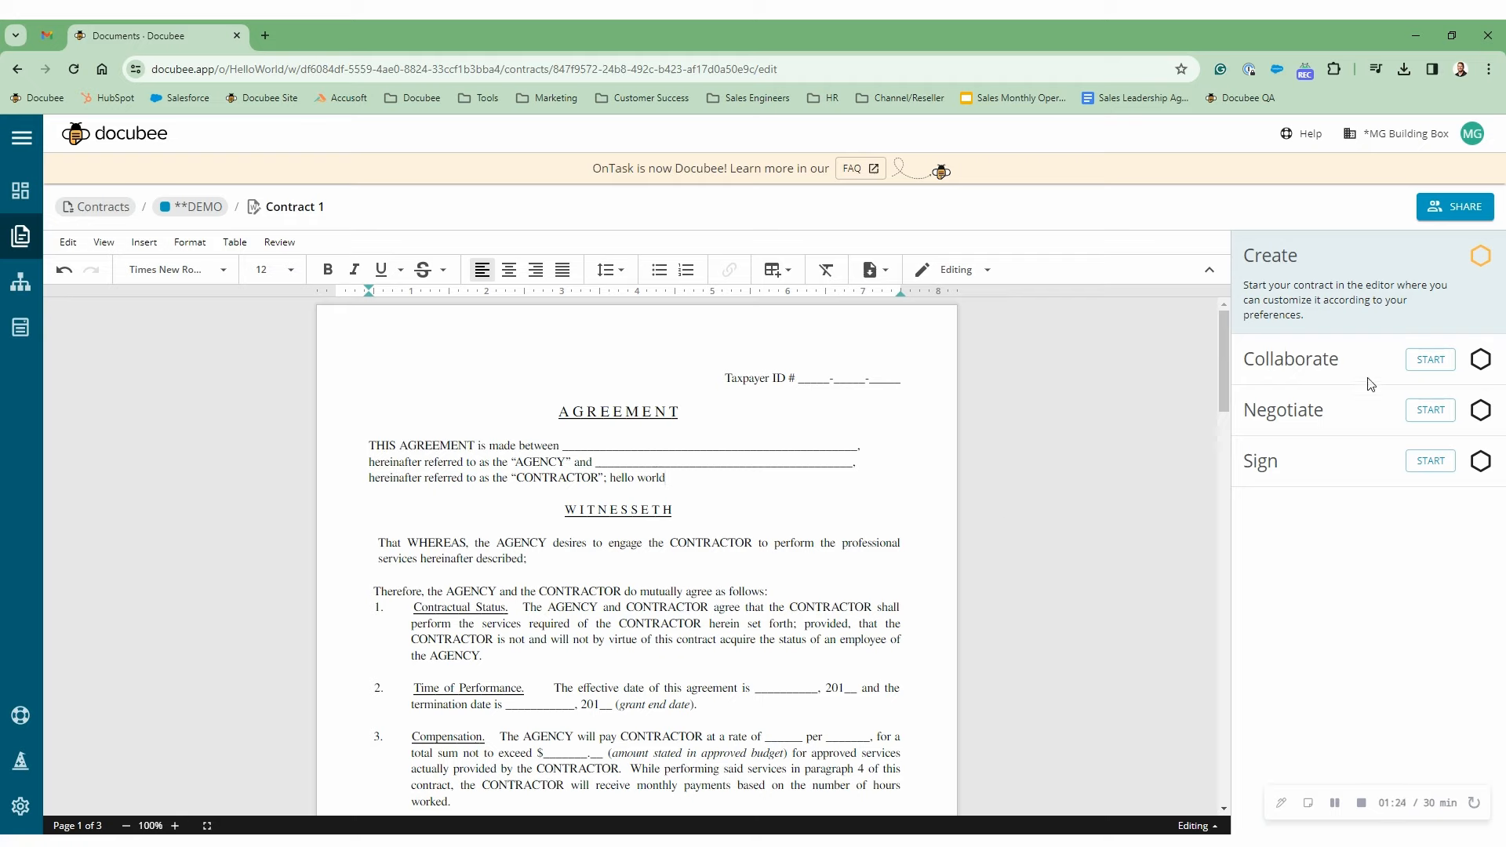
pyautogui.moveTo(1284, 368)
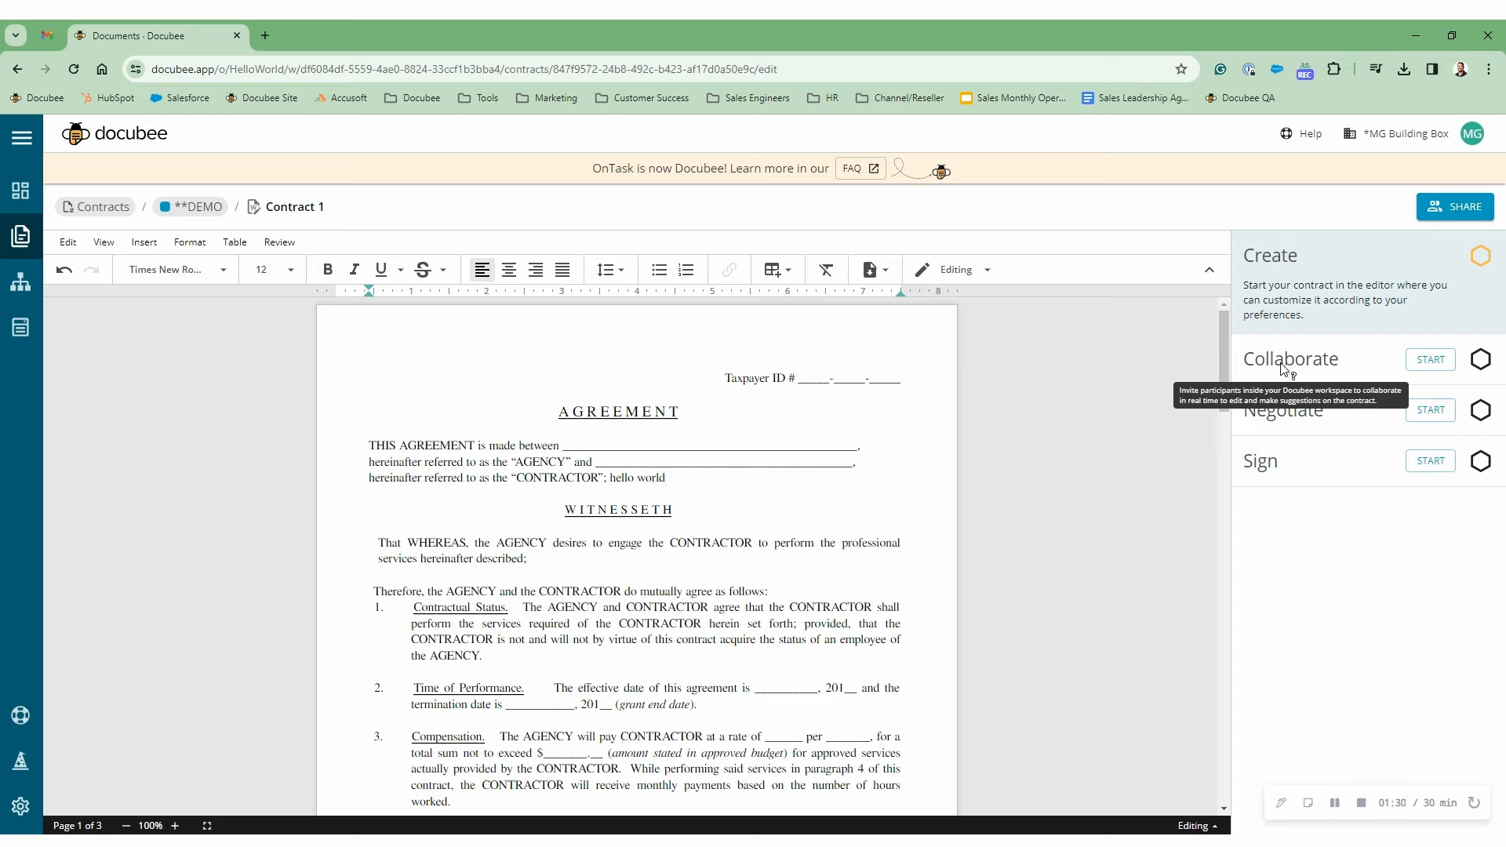
pyautogui.moveTo(1302, 426)
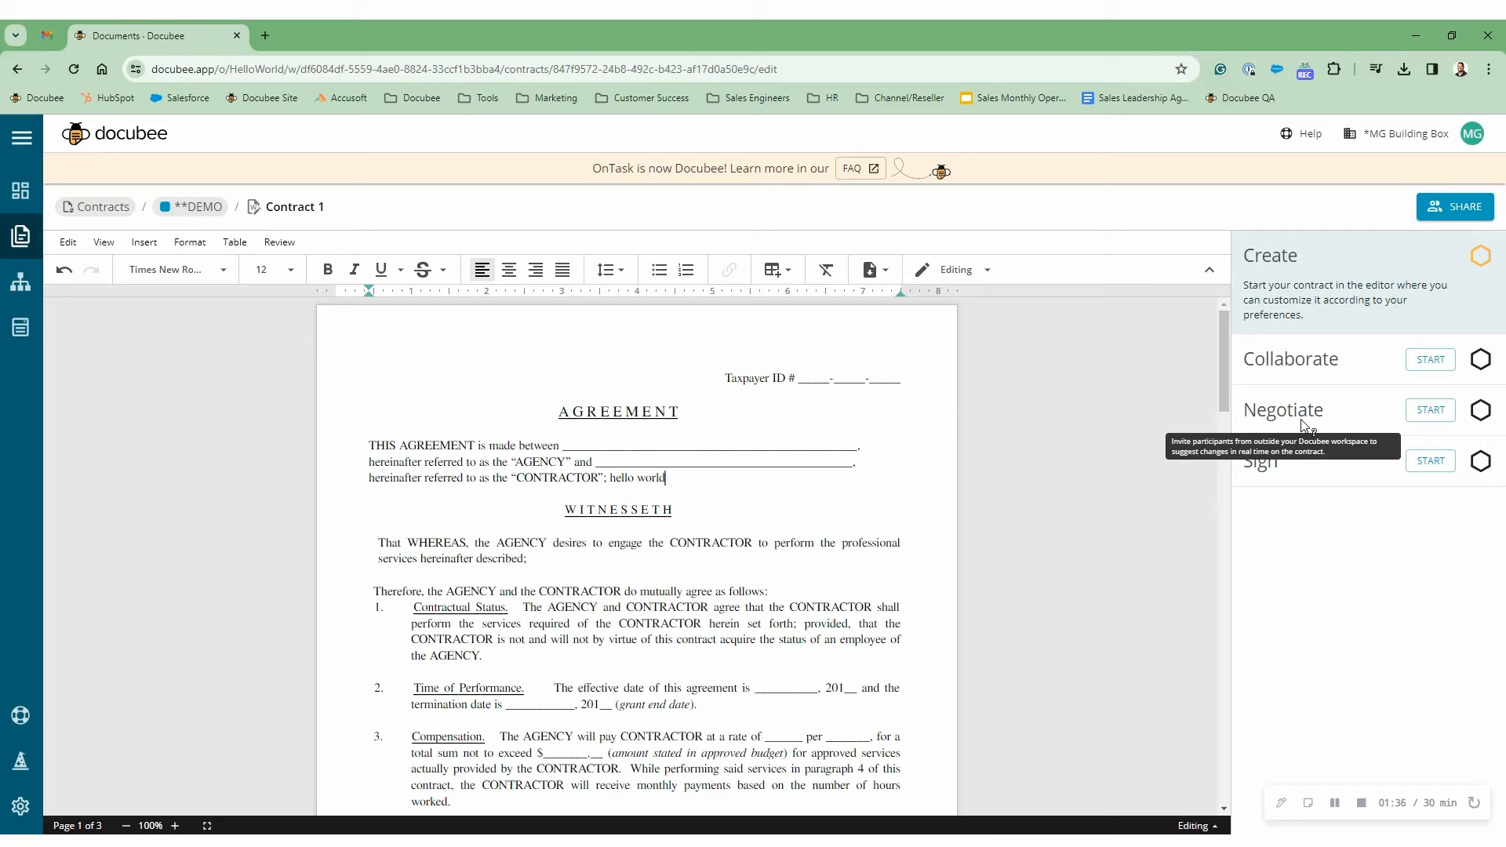
pyautogui.moveTo(1274, 469)
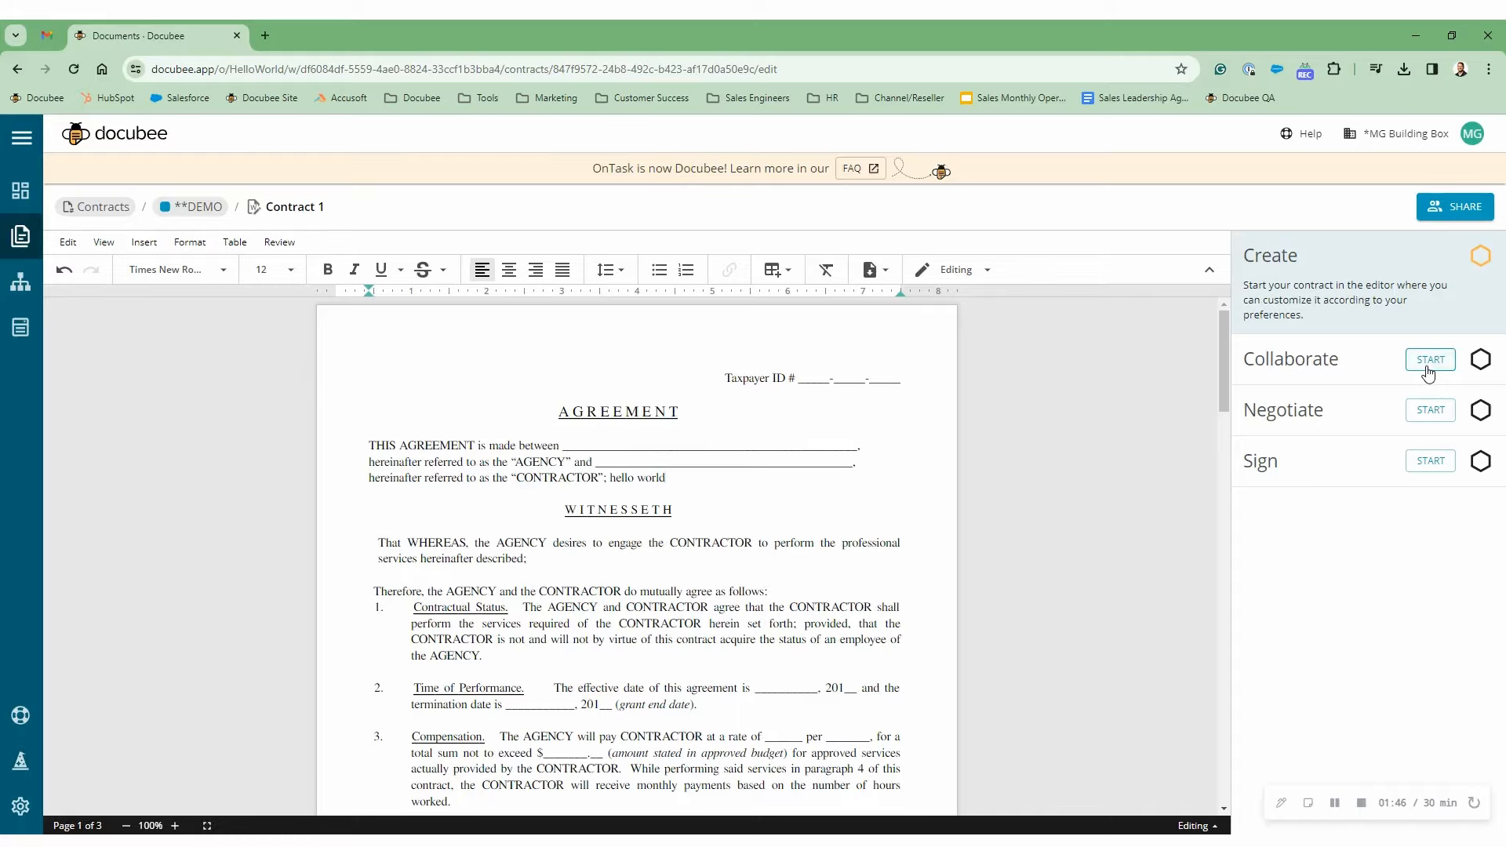
# - Add a second collaborator who can view and suggest changes but not edit, and save
pyautogui.click(1429, 361)
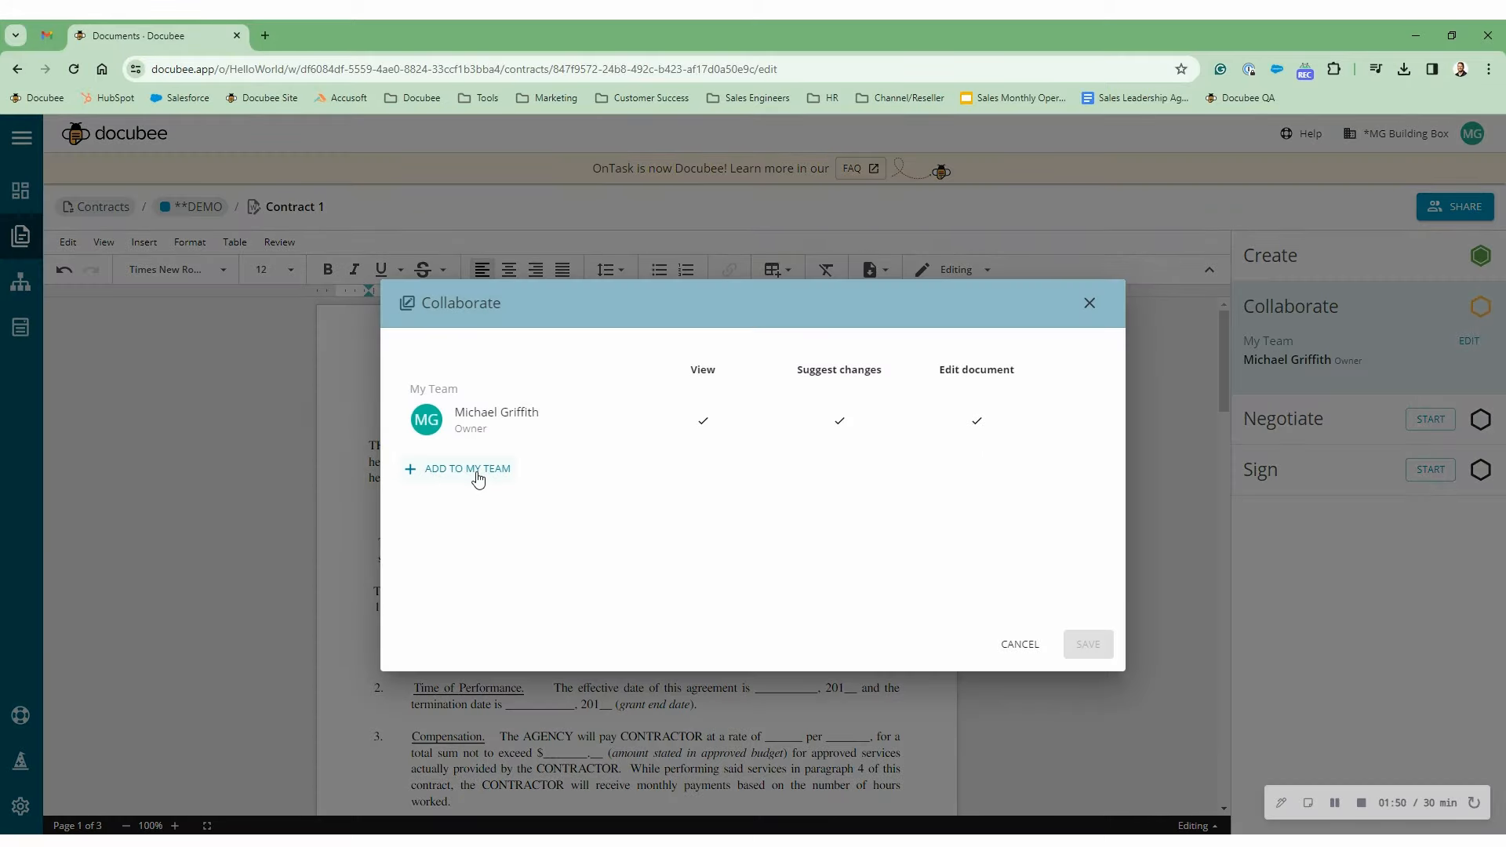
pyautogui.click(476, 473)
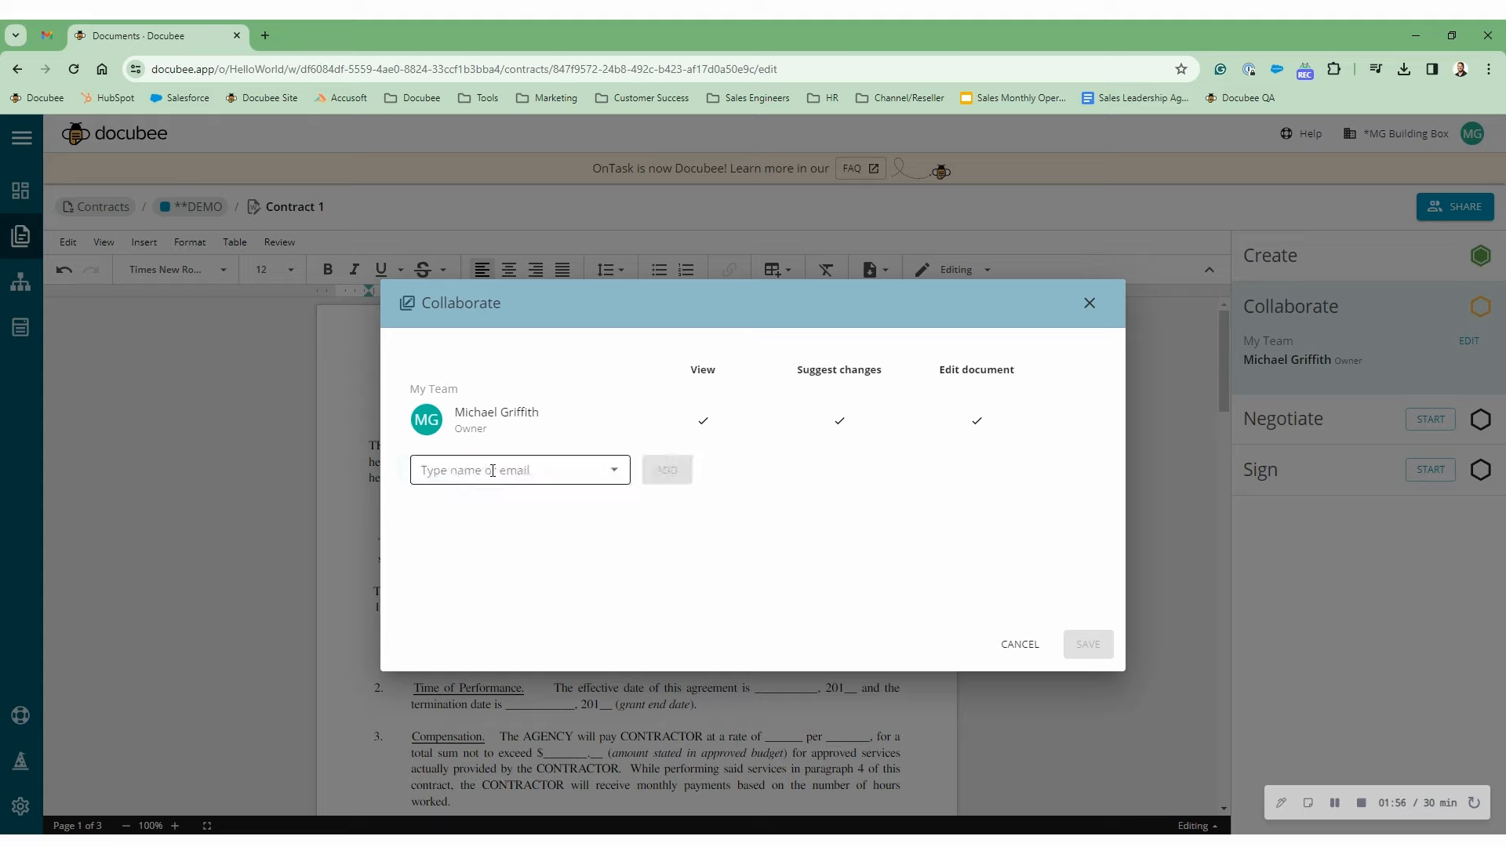
pyautogui.click(493, 470)
pyautogui.click(527, 518)
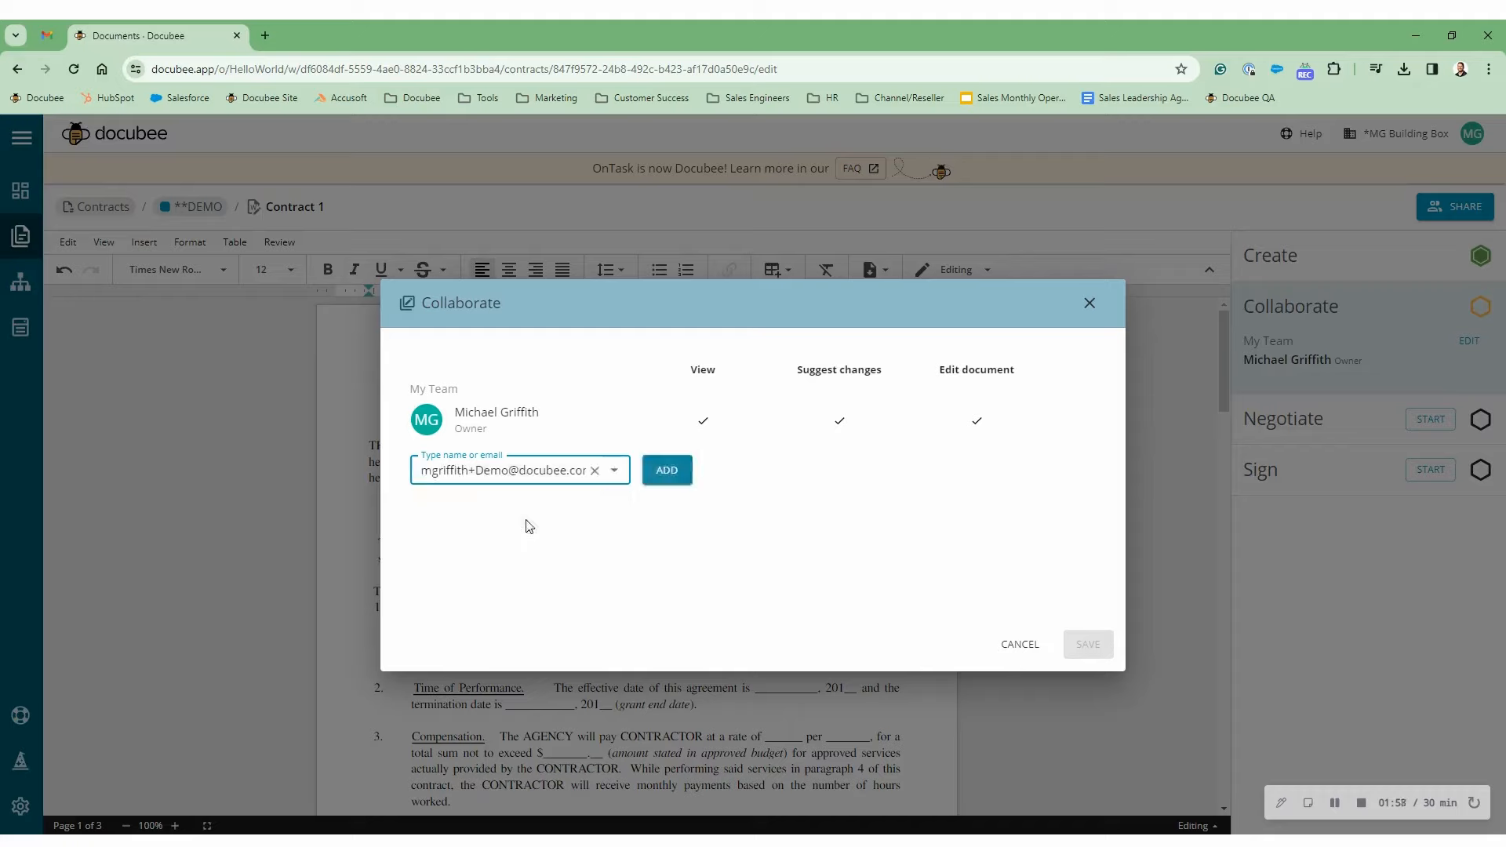
pyautogui.click(668, 472)
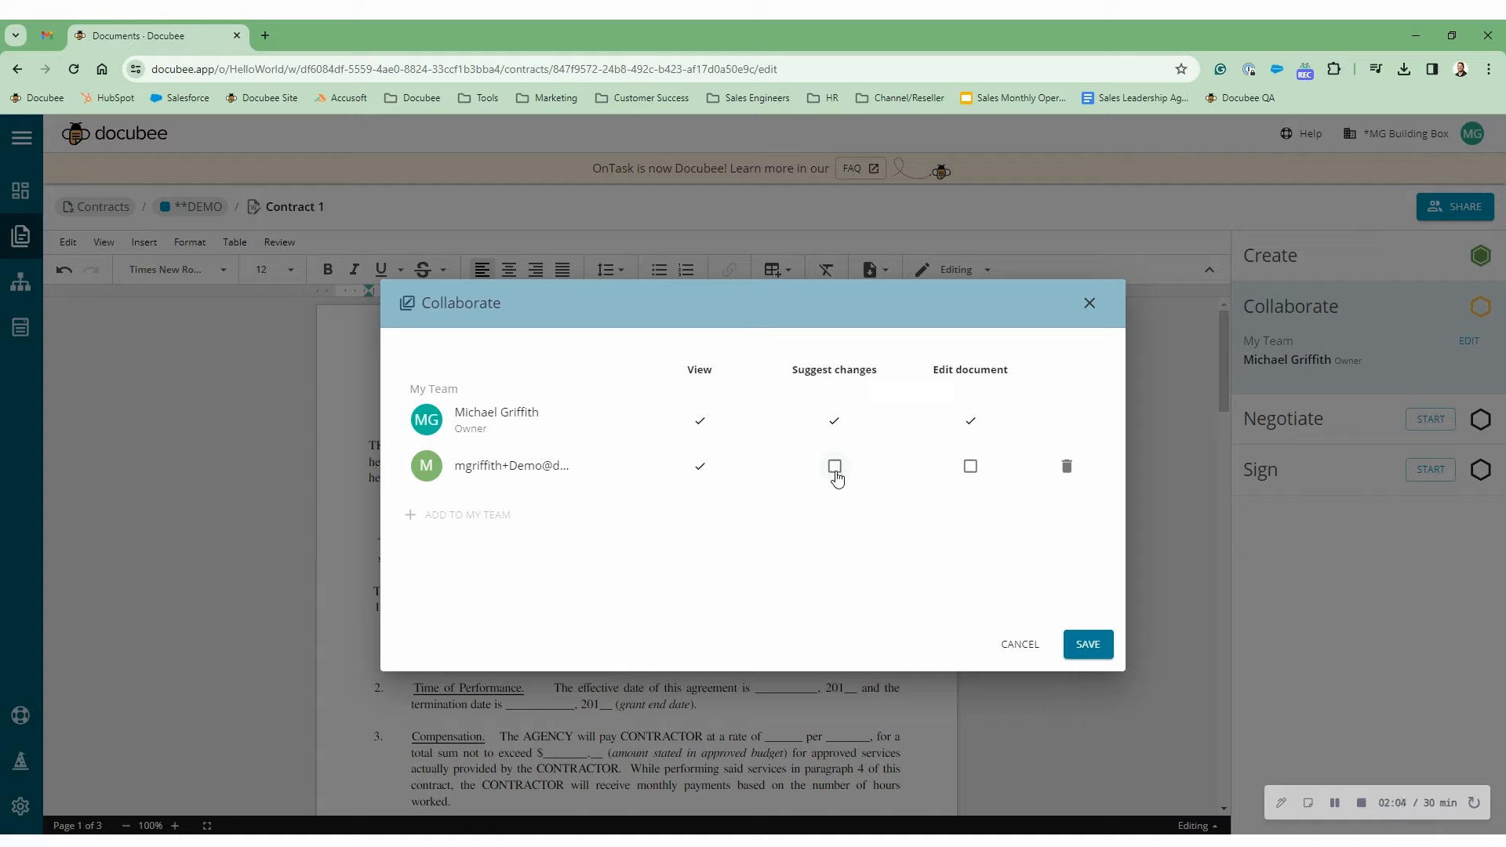
pyautogui.click(836, 469)
pyautogui.click(970, 471)
pyautogui.click(969, 469)
pyautogui.click(1080, 653)
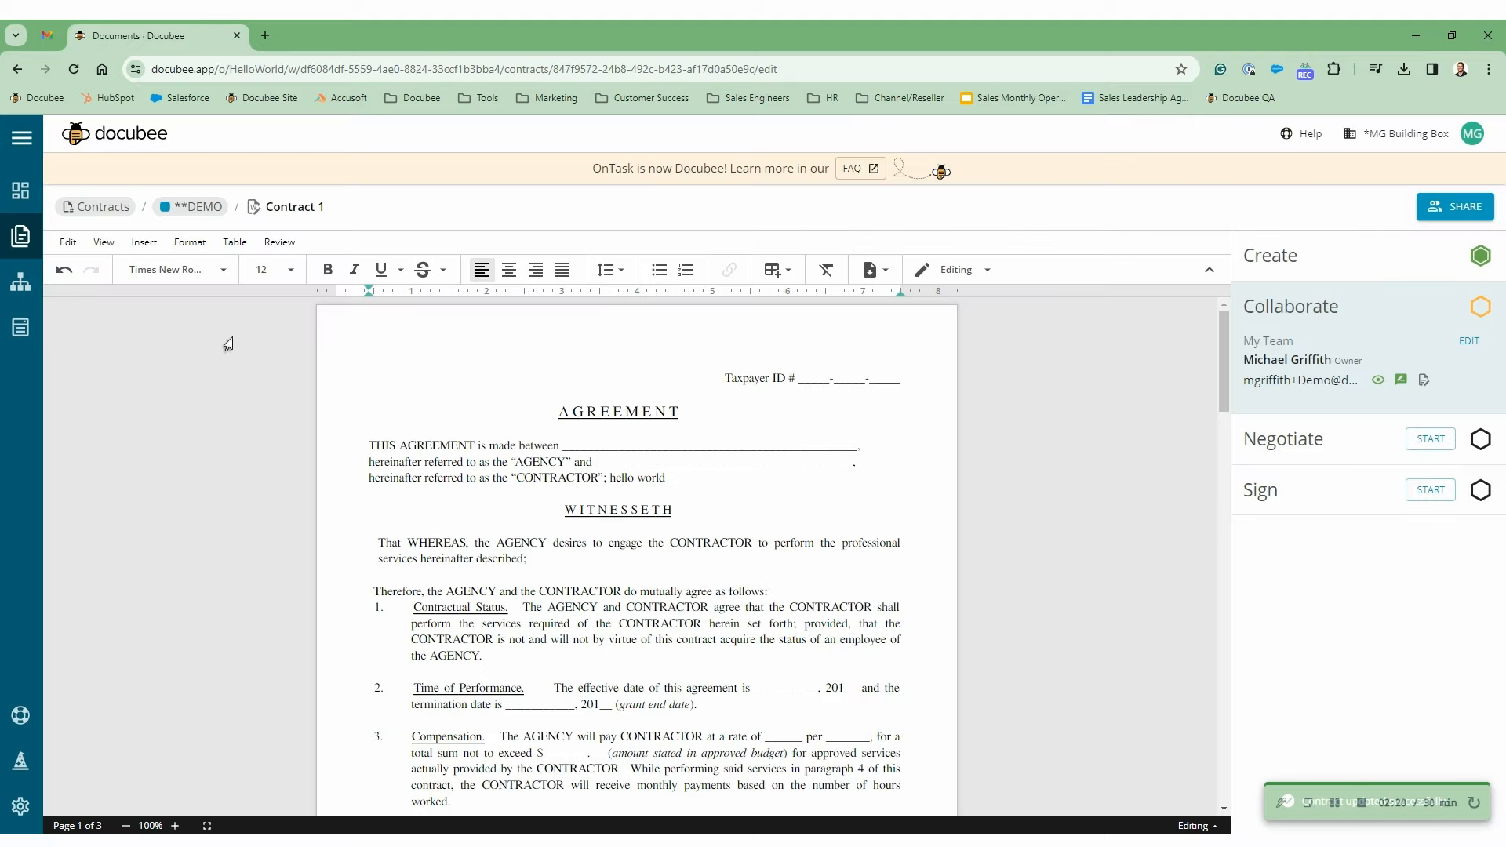
# - Open the OnTask invitation email in Gmail and load its View Document link in an incognito window
pyautogui.click(48, 37)
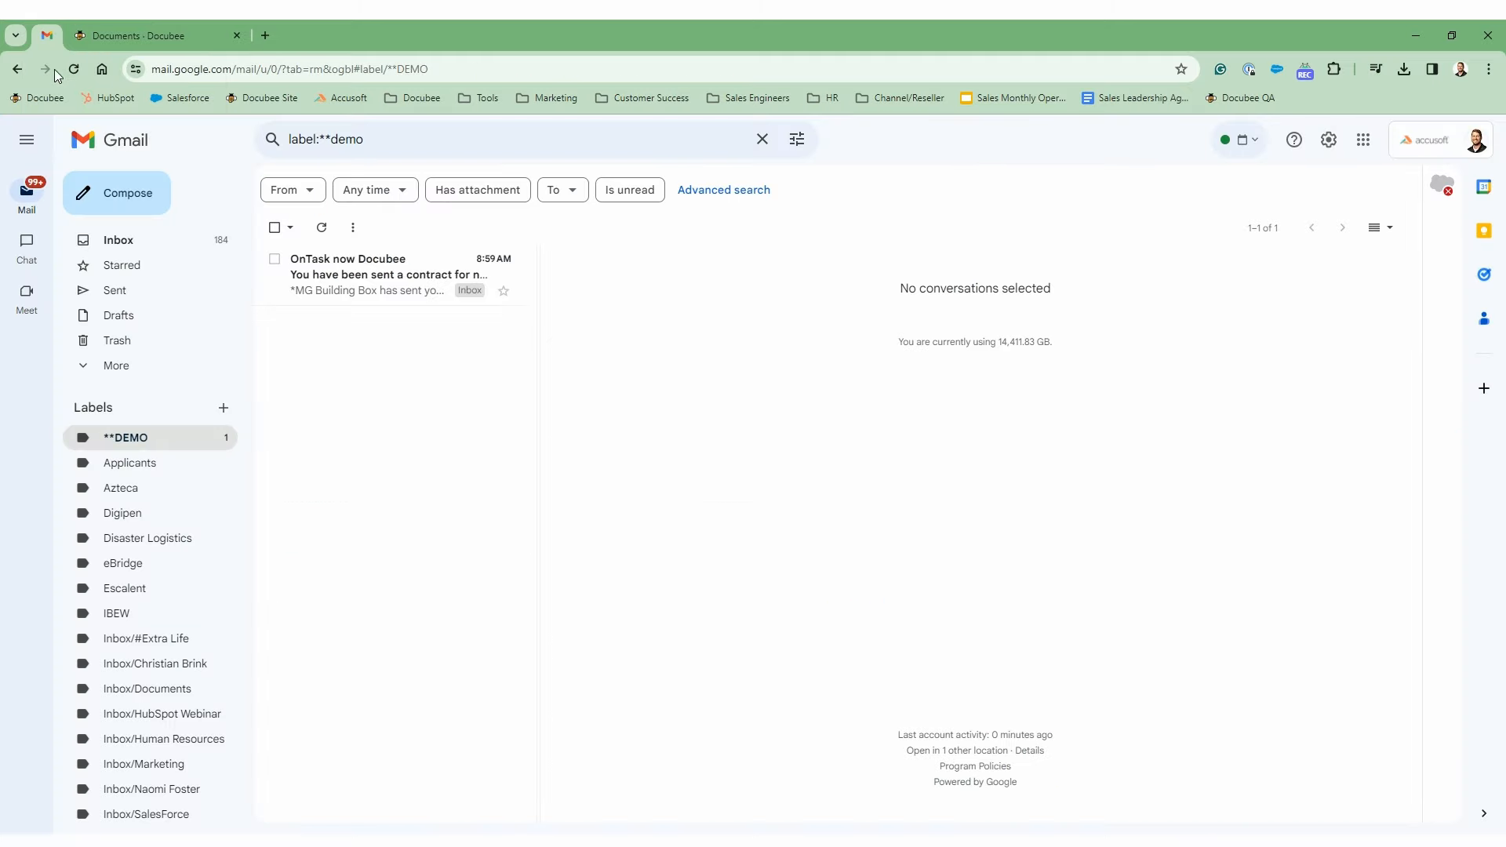
pyautogui.click(400, 301)
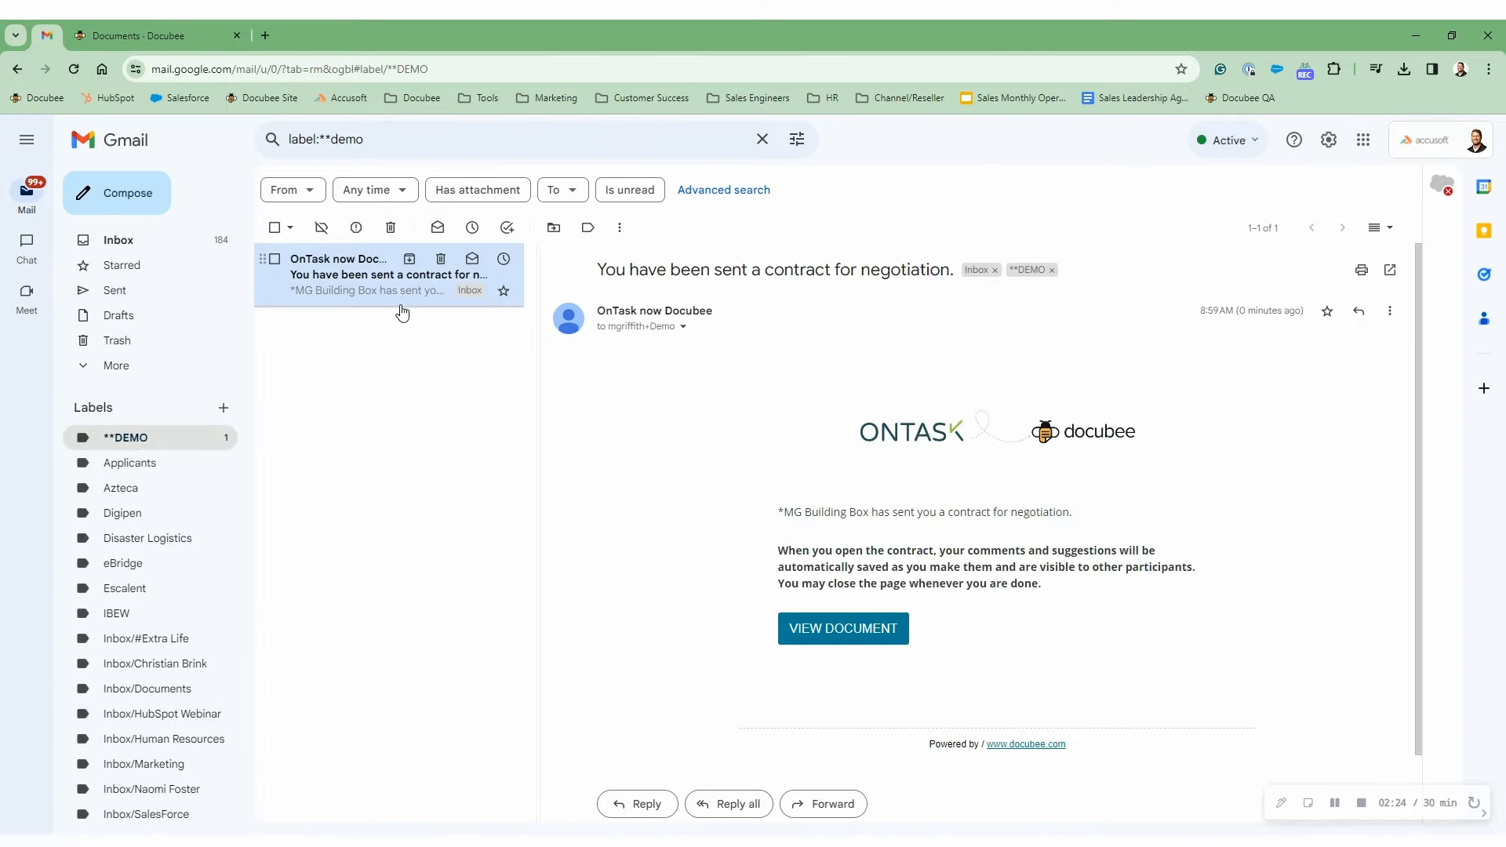
pyautogui.rightClick(842, 637)
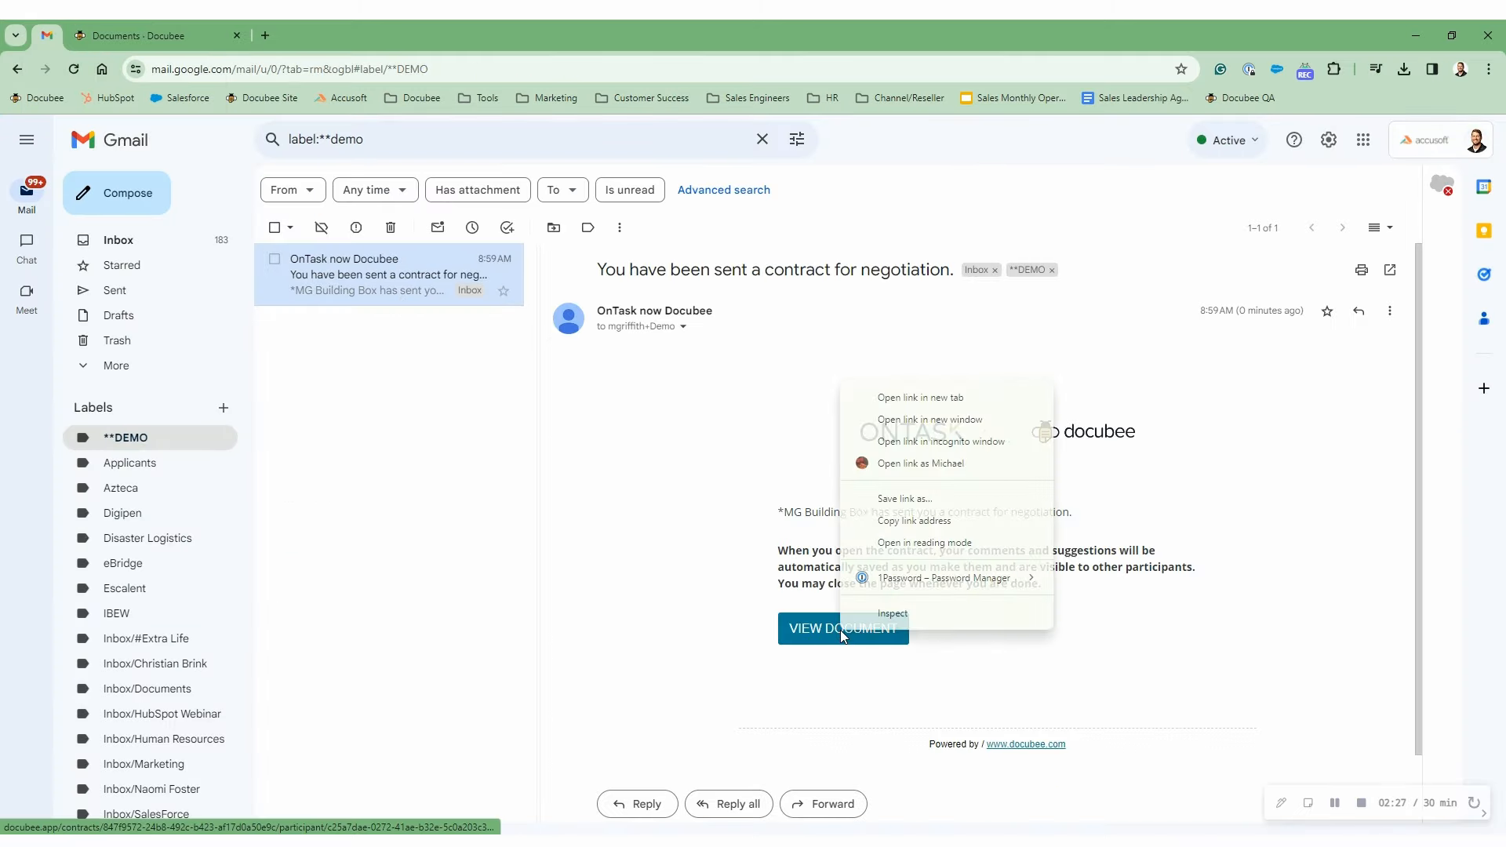
pyautogui.click(926, 442)
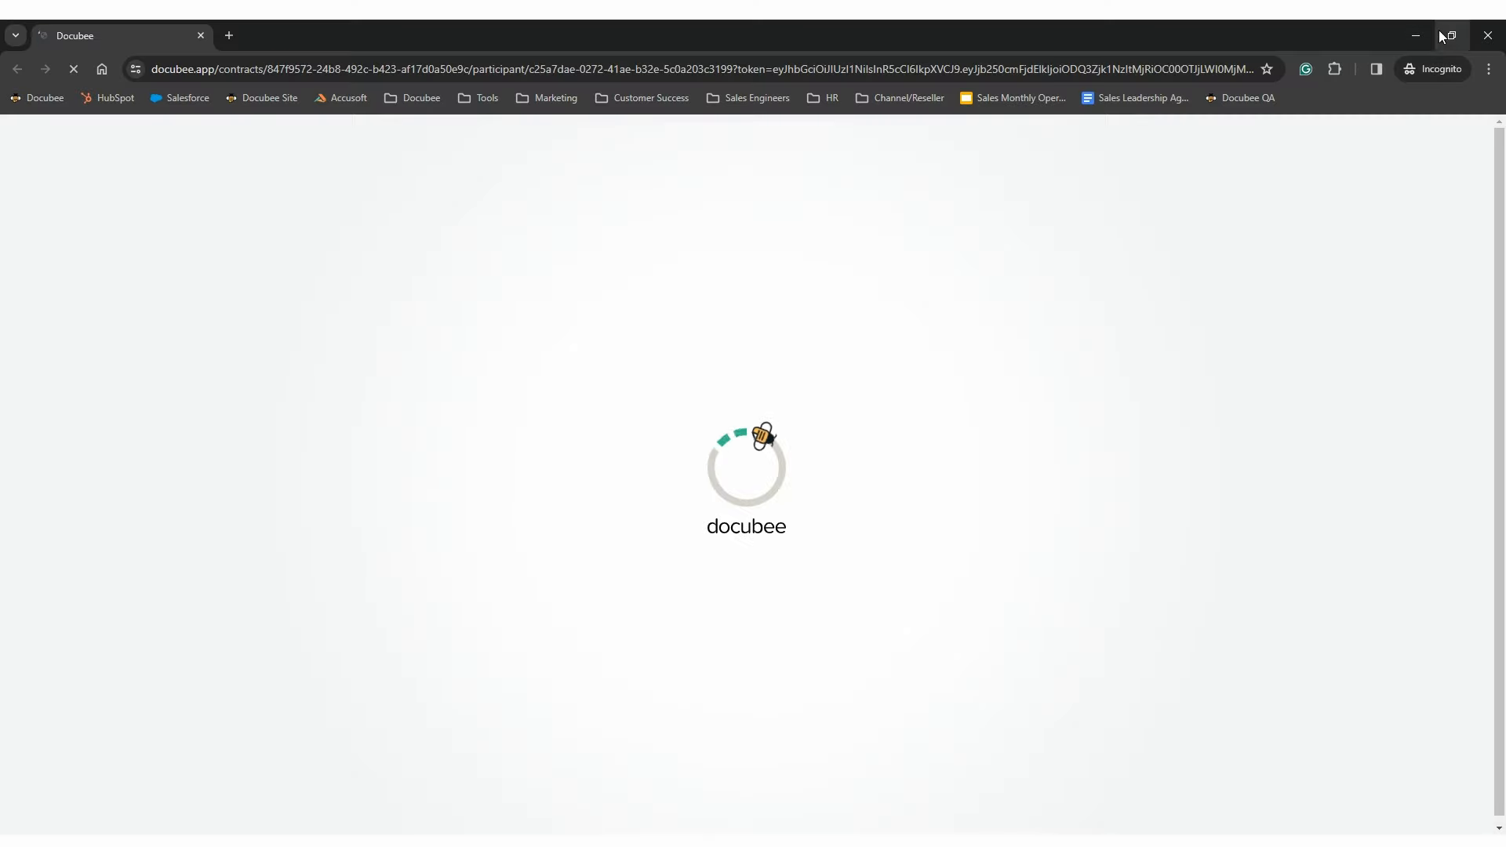
pyautogui.click(1450, 35)
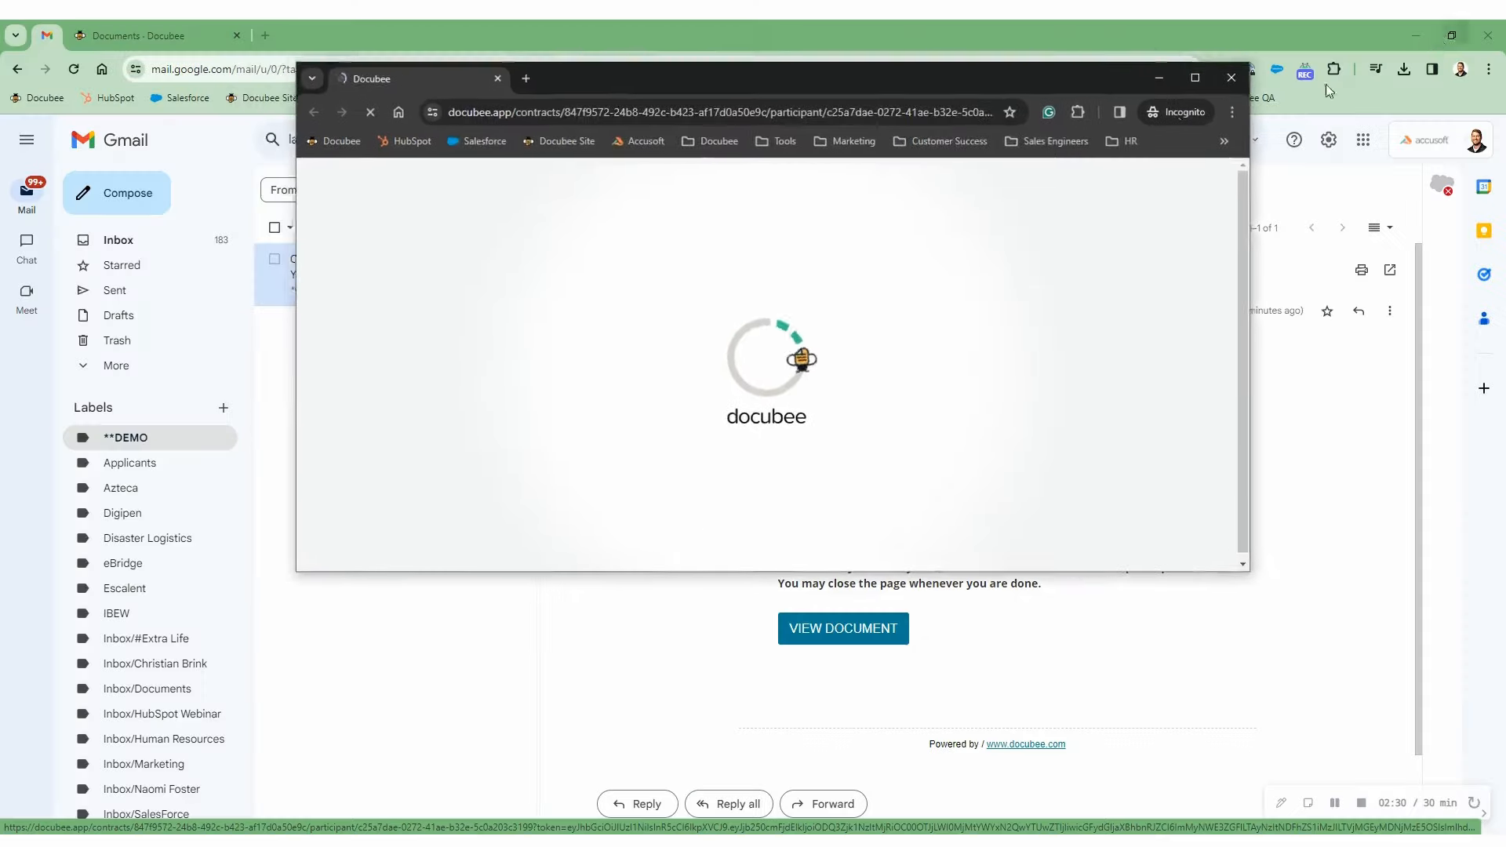
pyautogui.click(141, 40)
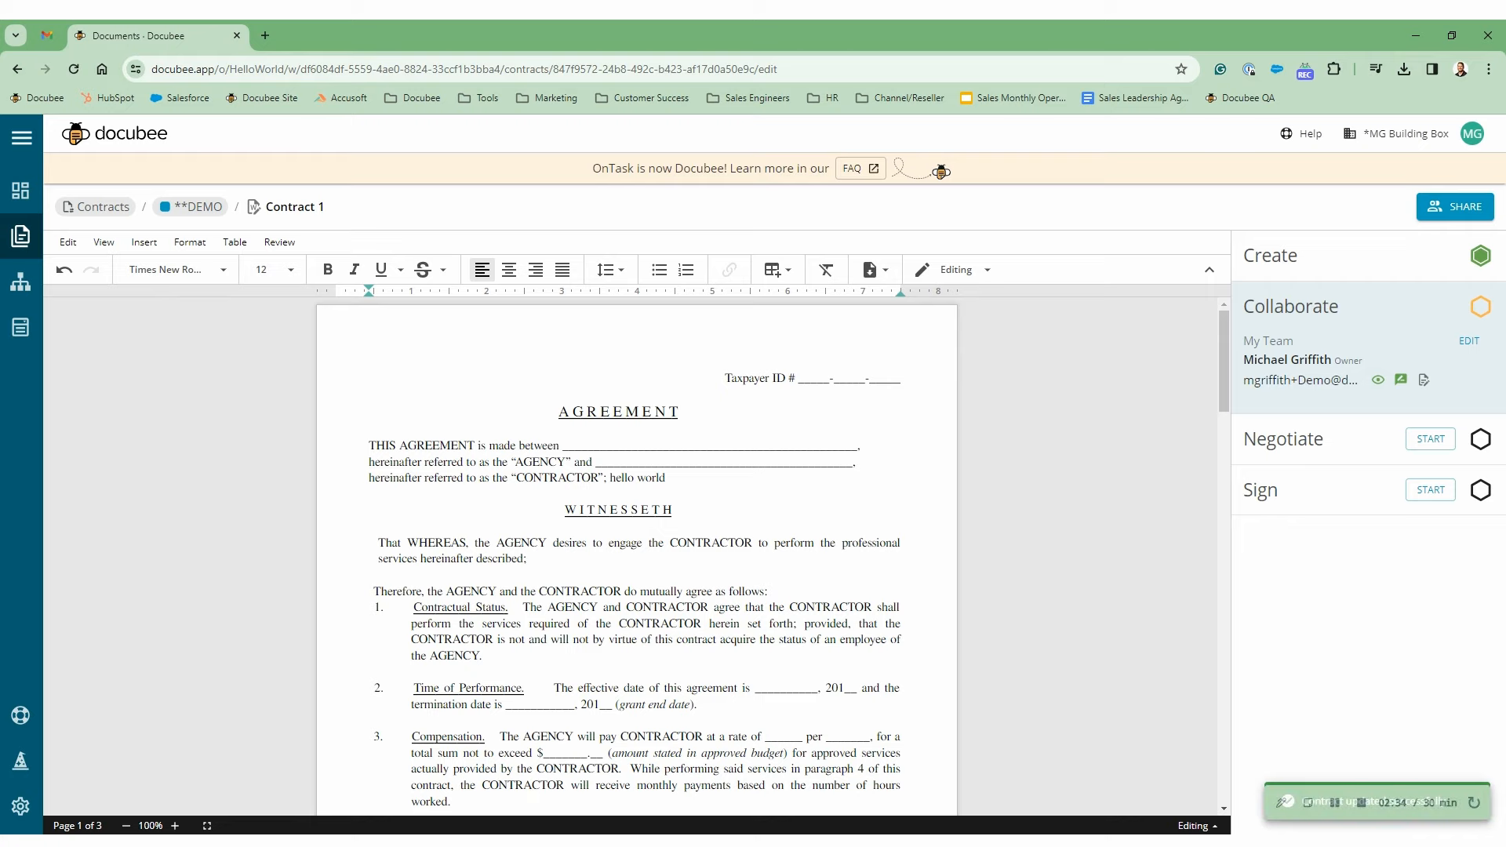
# - As the participant, suggest deleting the Contractual Status paragraph and adding 'hel;lo world'
pyautogui.moveTo(365, 842)
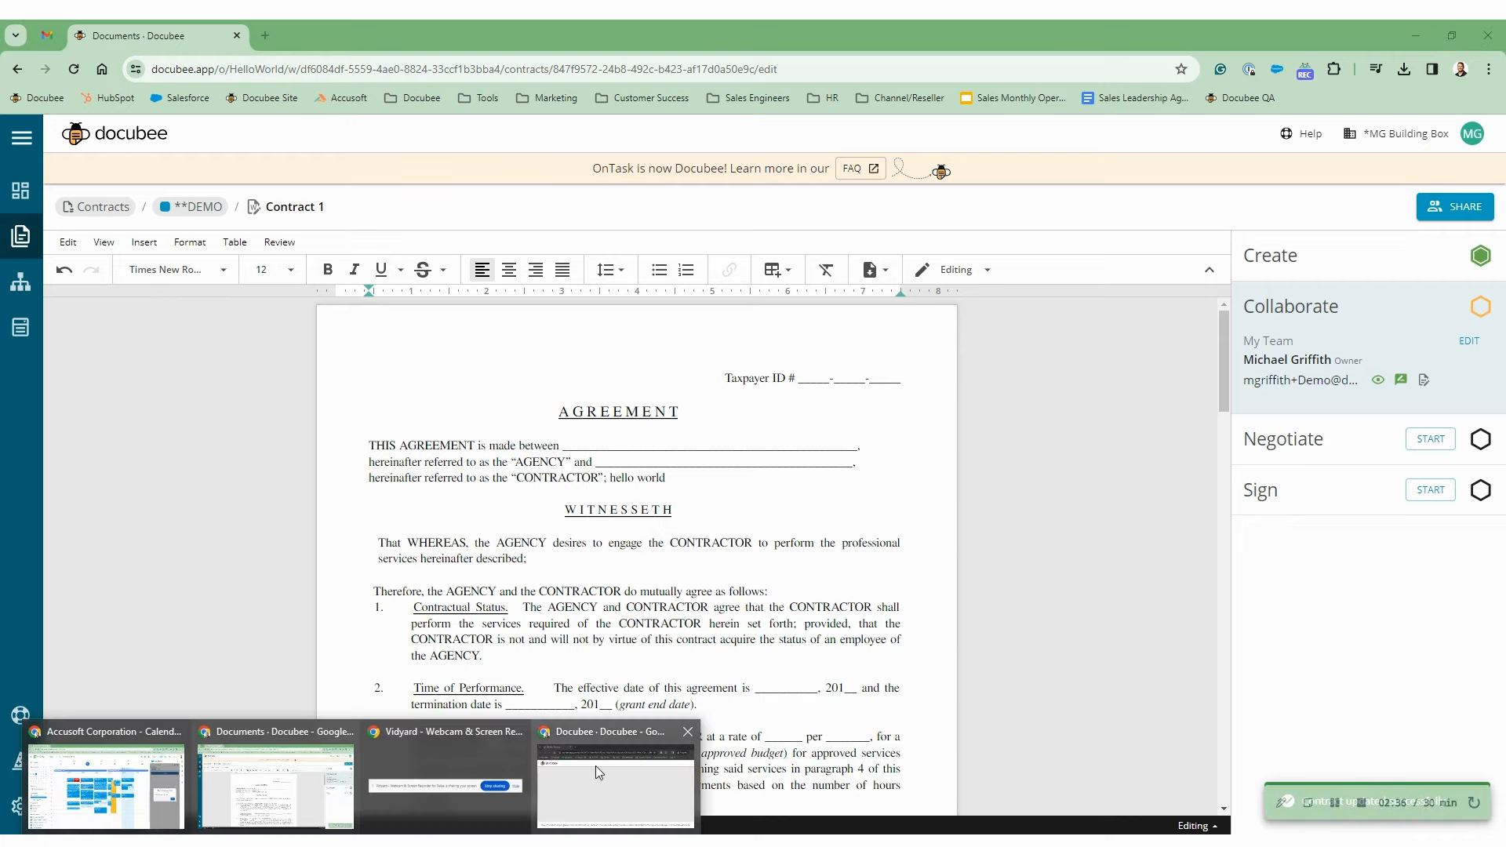
pyautogui.click(600, 803)
pyautogui.moveTo(816, 87); pyautogui.dragTo(529, 35)
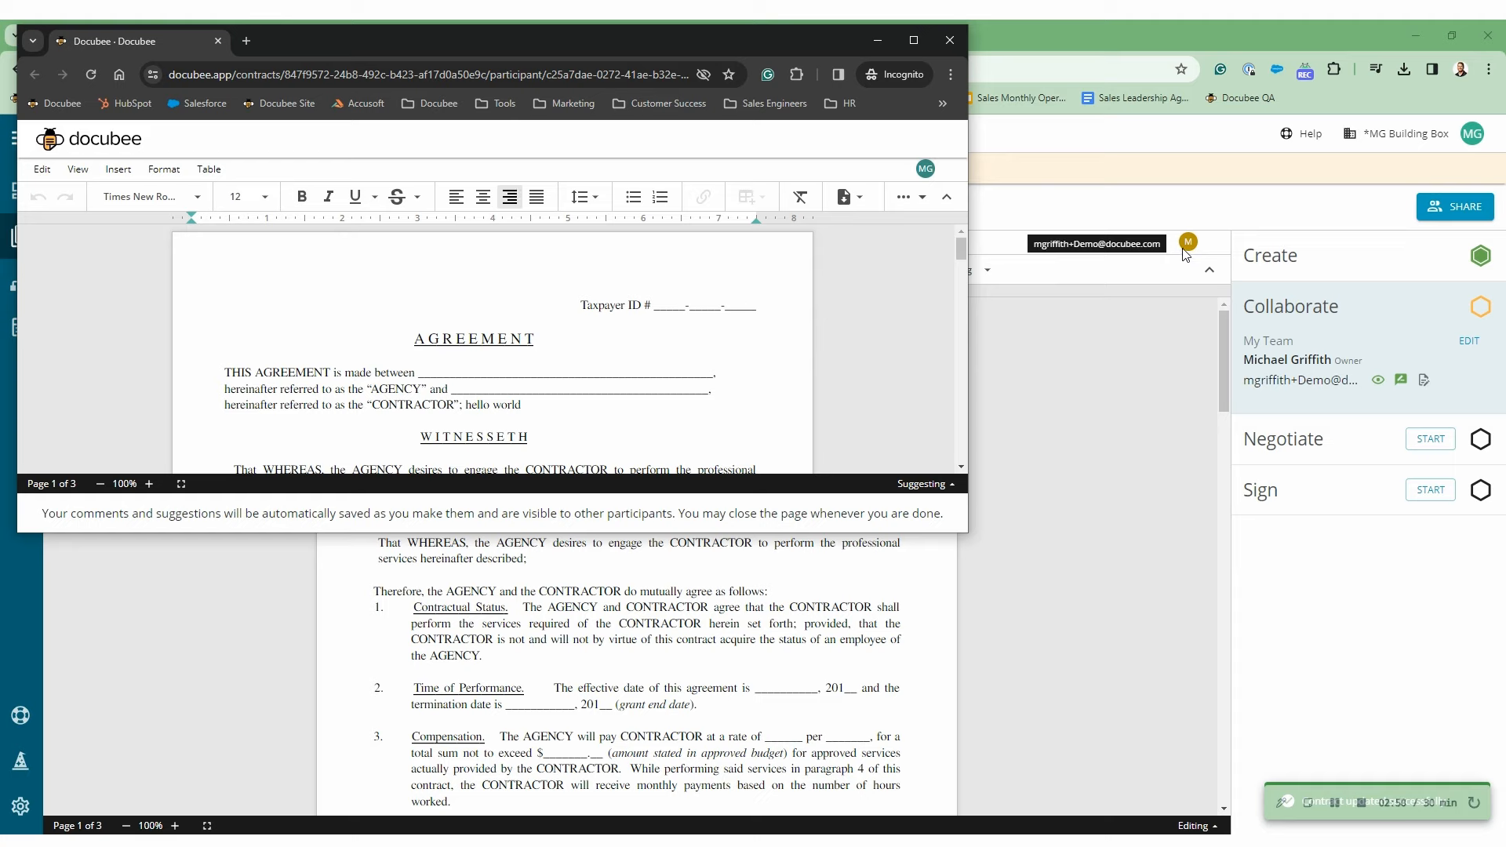
pyautogui.scroll(-3, 387, 324)
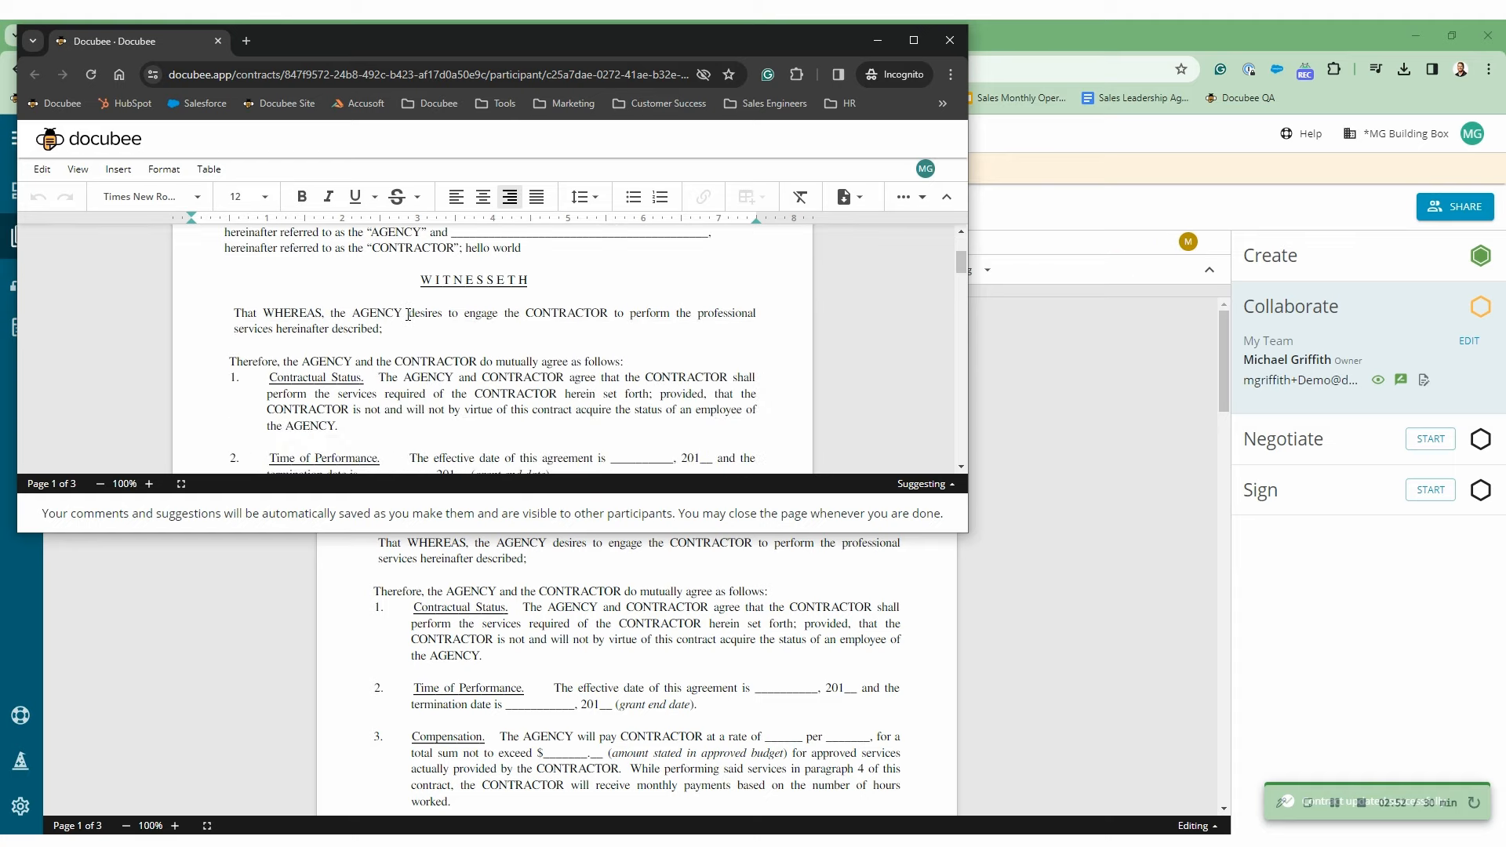
pyautogui.moveTo(372, 349); pyautogui.dragTo(271, 299)
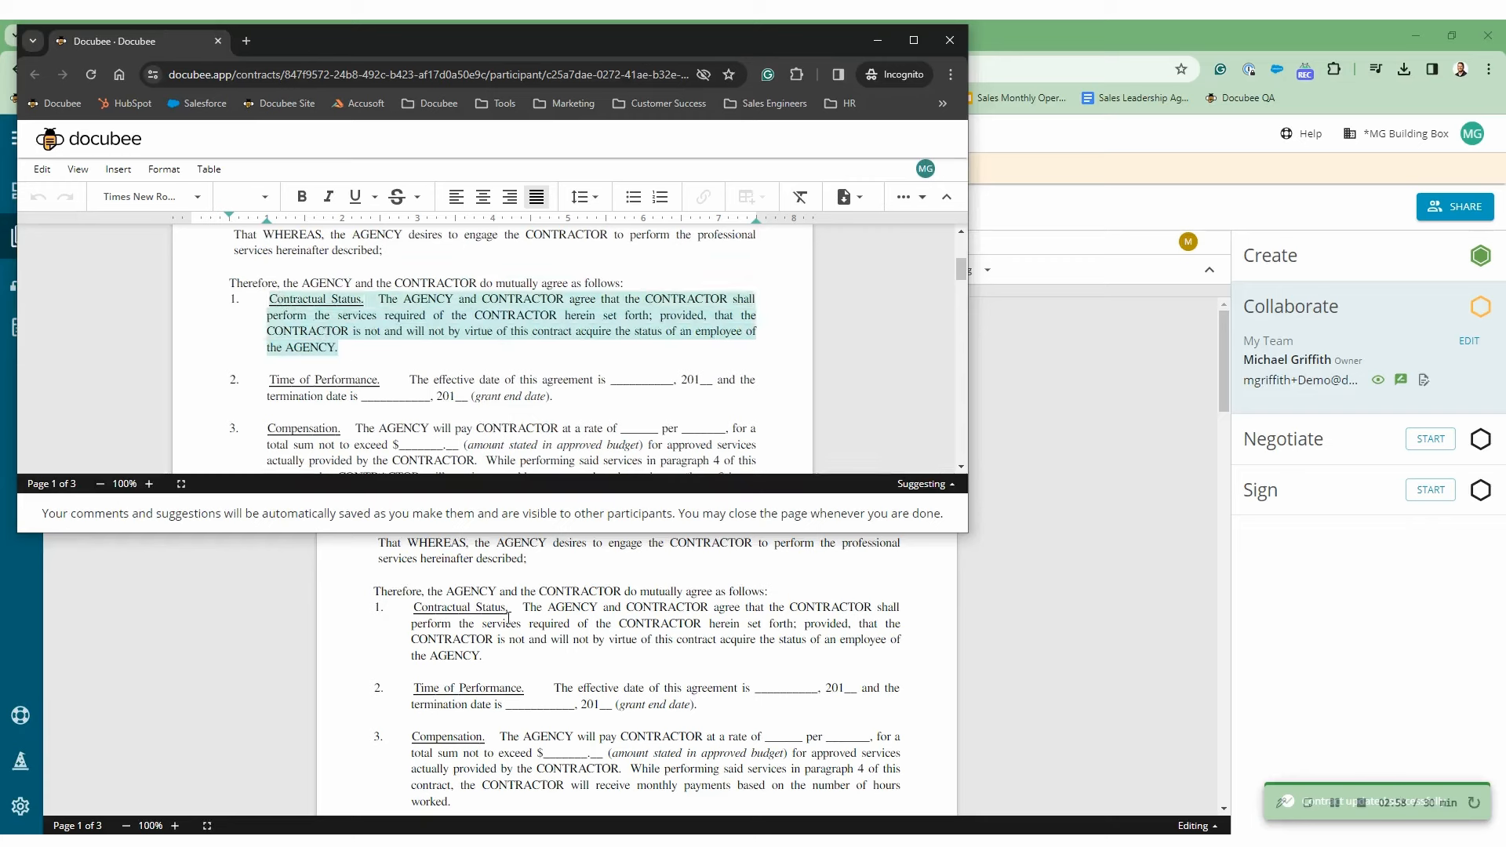
pyautogui.press('Delete')
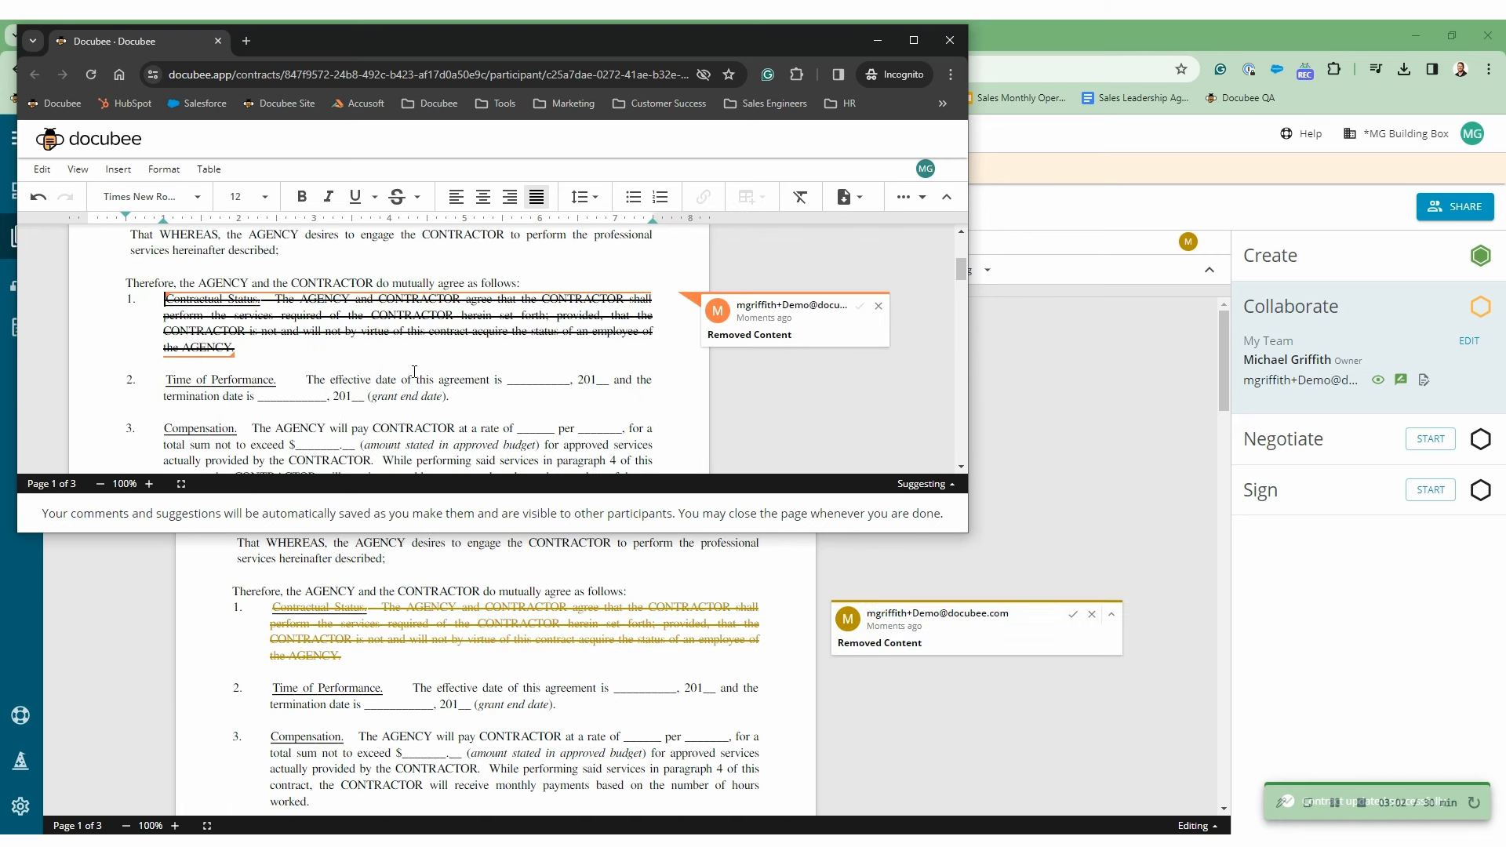
pyautogui.write('h')
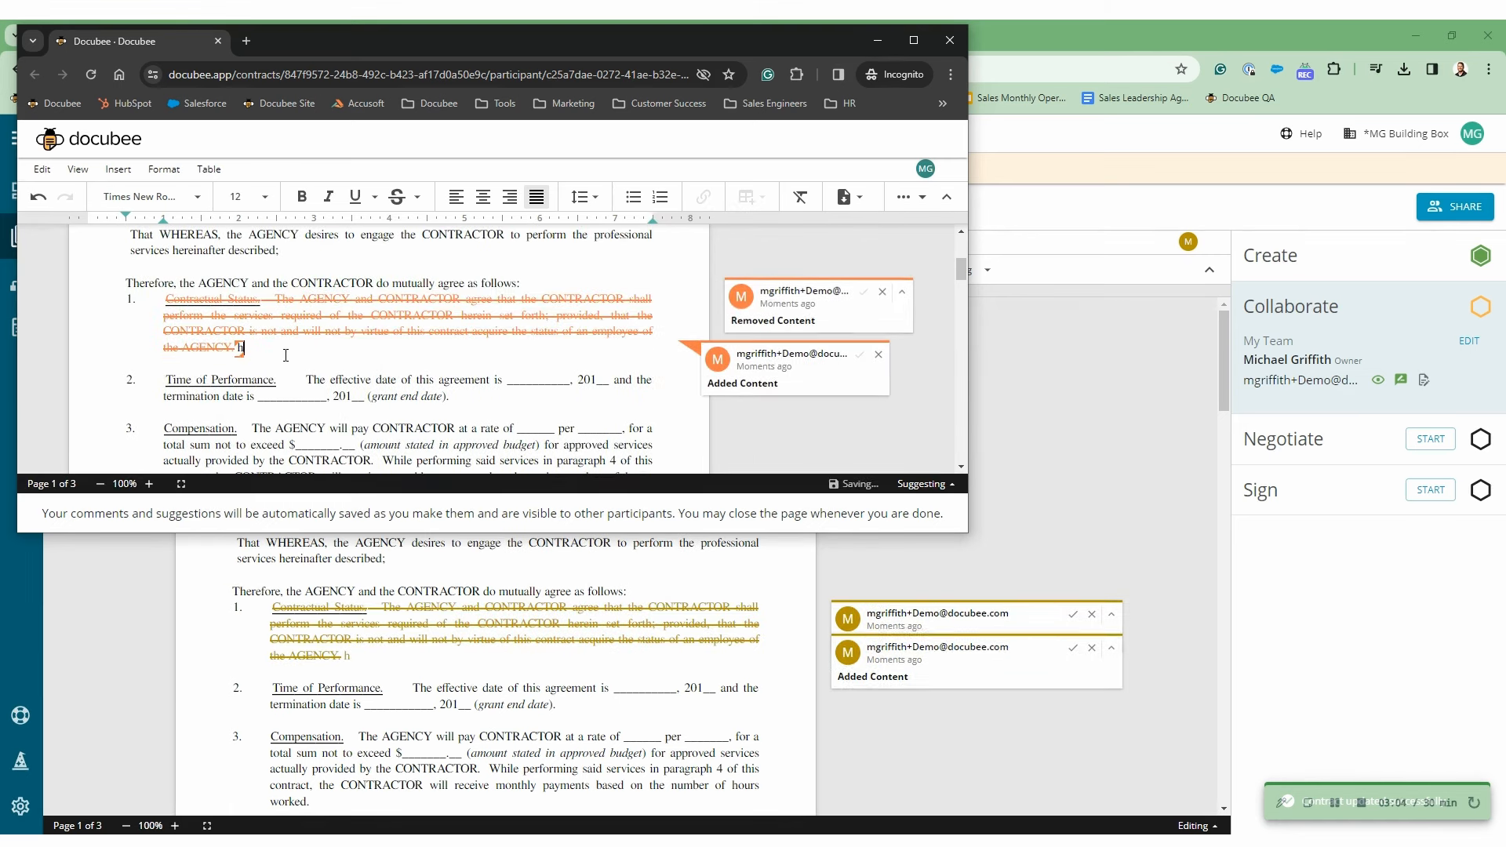
pyautogui.write('el;lo world')
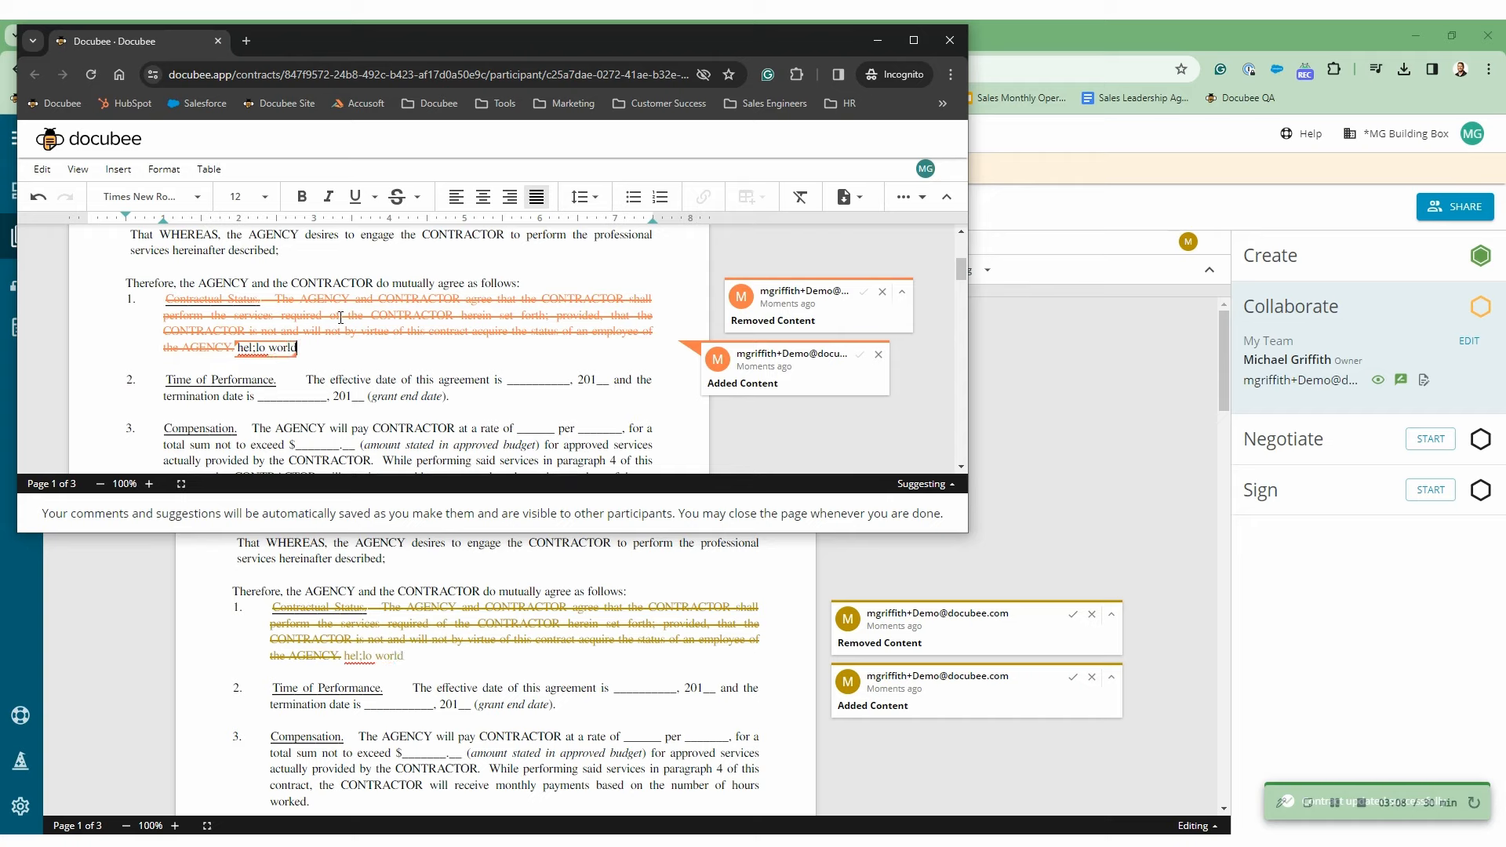
# - Post a 'Hello' comment on Time of Performance
pyautogui.moveTo(297, 348); pyautogui.dragTo(167, 383)
pyautogui.rightClick(186, 384)
pyautogui.click(275, 339)
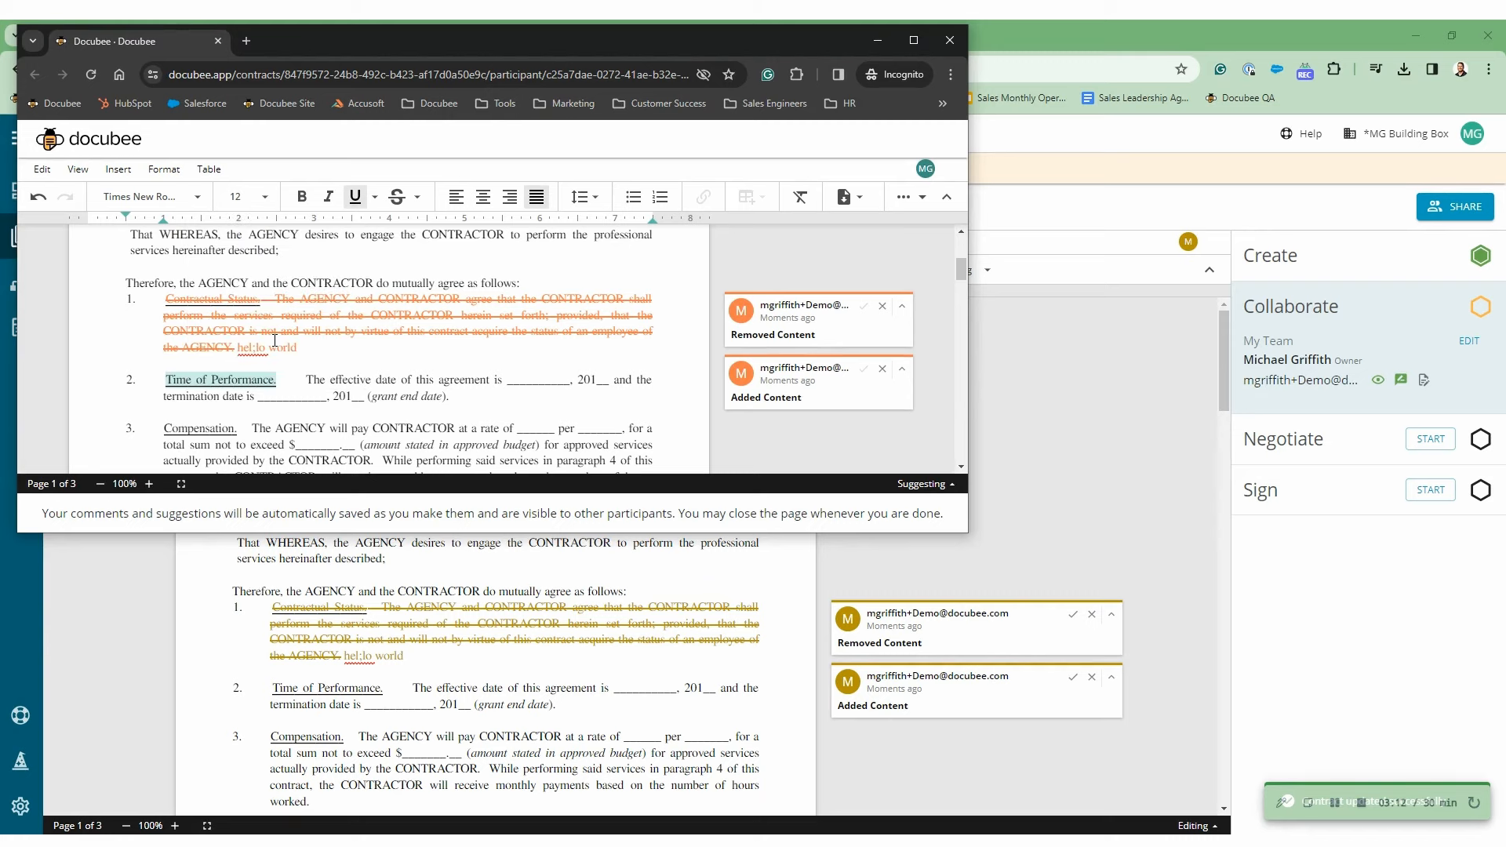
pyautogui.write('Hello')
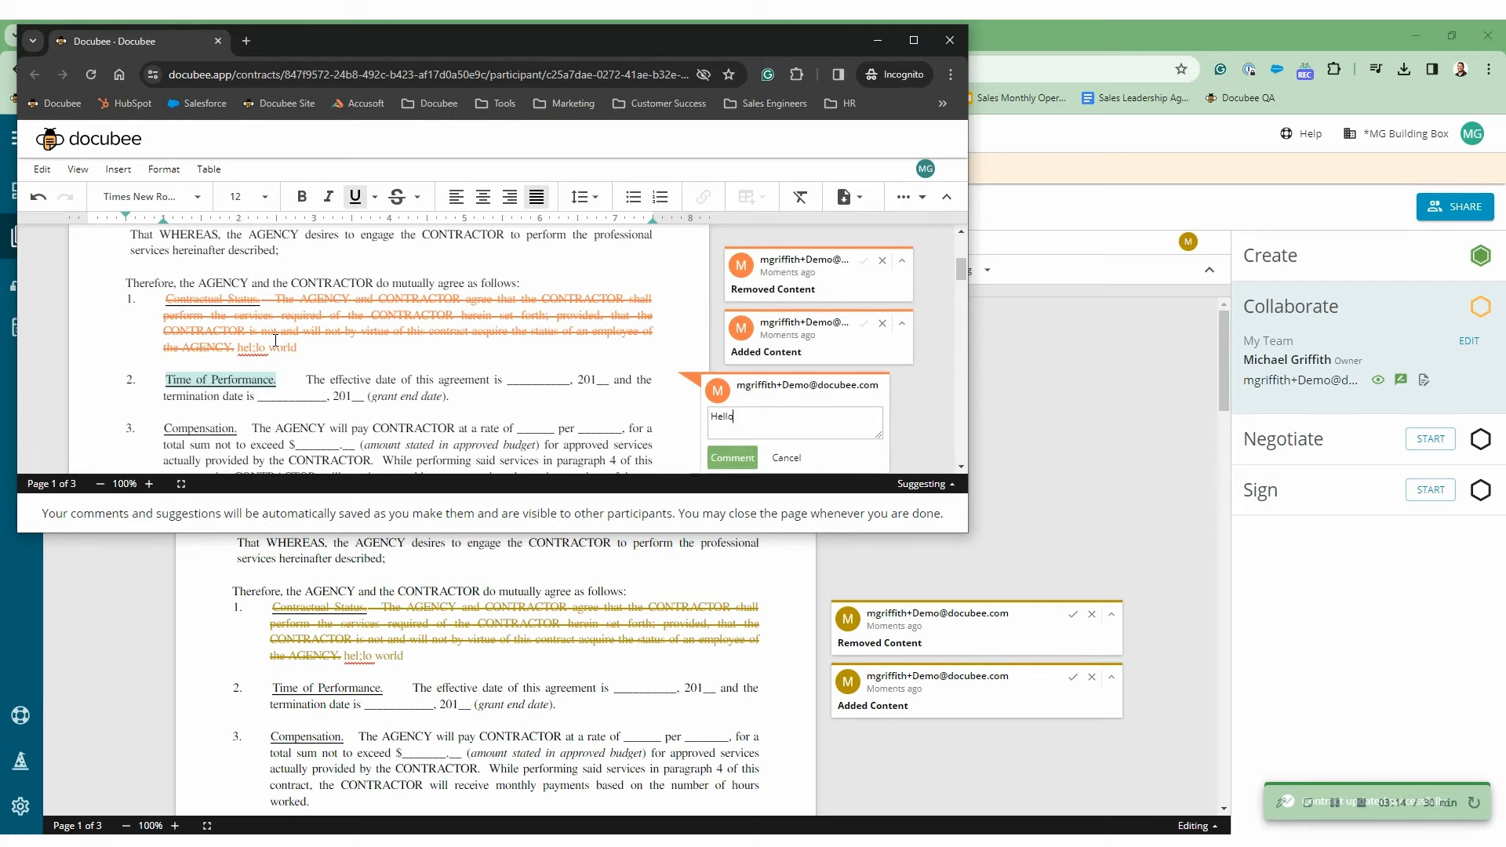
pyautogui.click(729, 458)
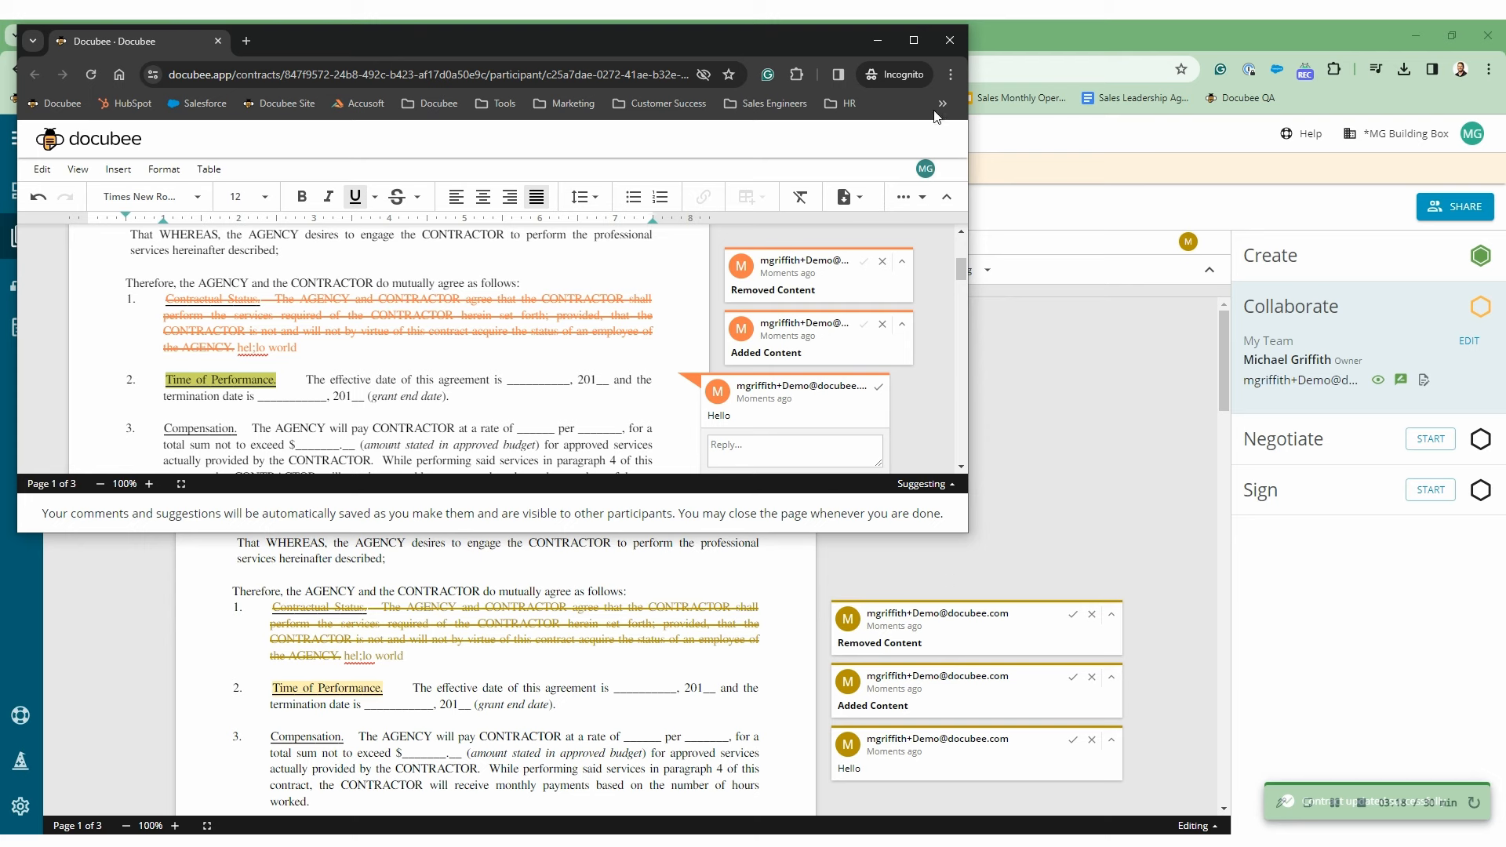
# - Close the incognito window, reject the removal and 'hel;lo world' suggestions, and resolve the Hello comment
pyautogui.click(950, 40)
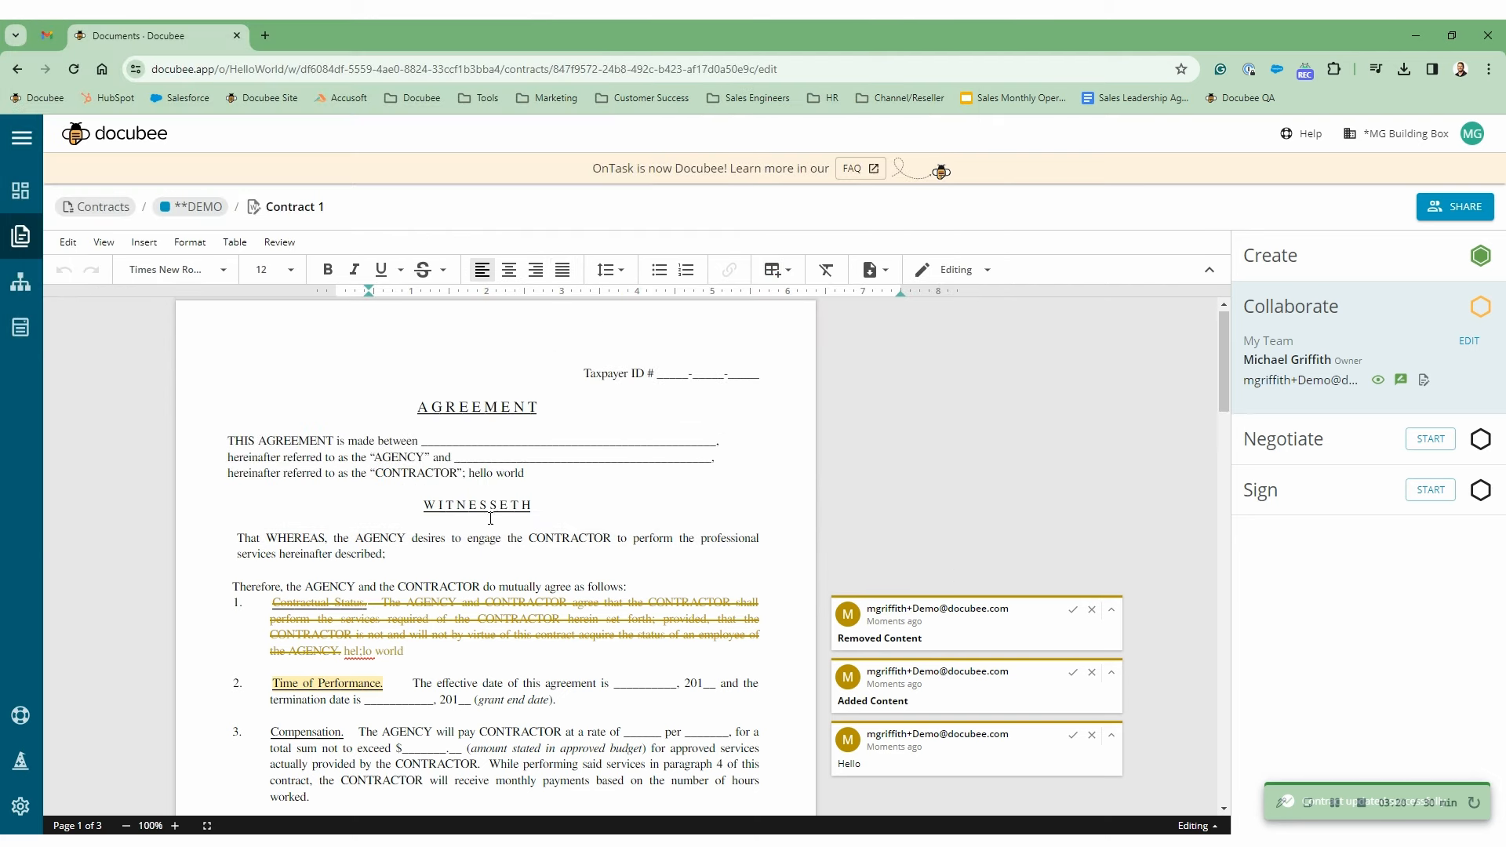
pyautogui.scroll(-2, 986, 543)
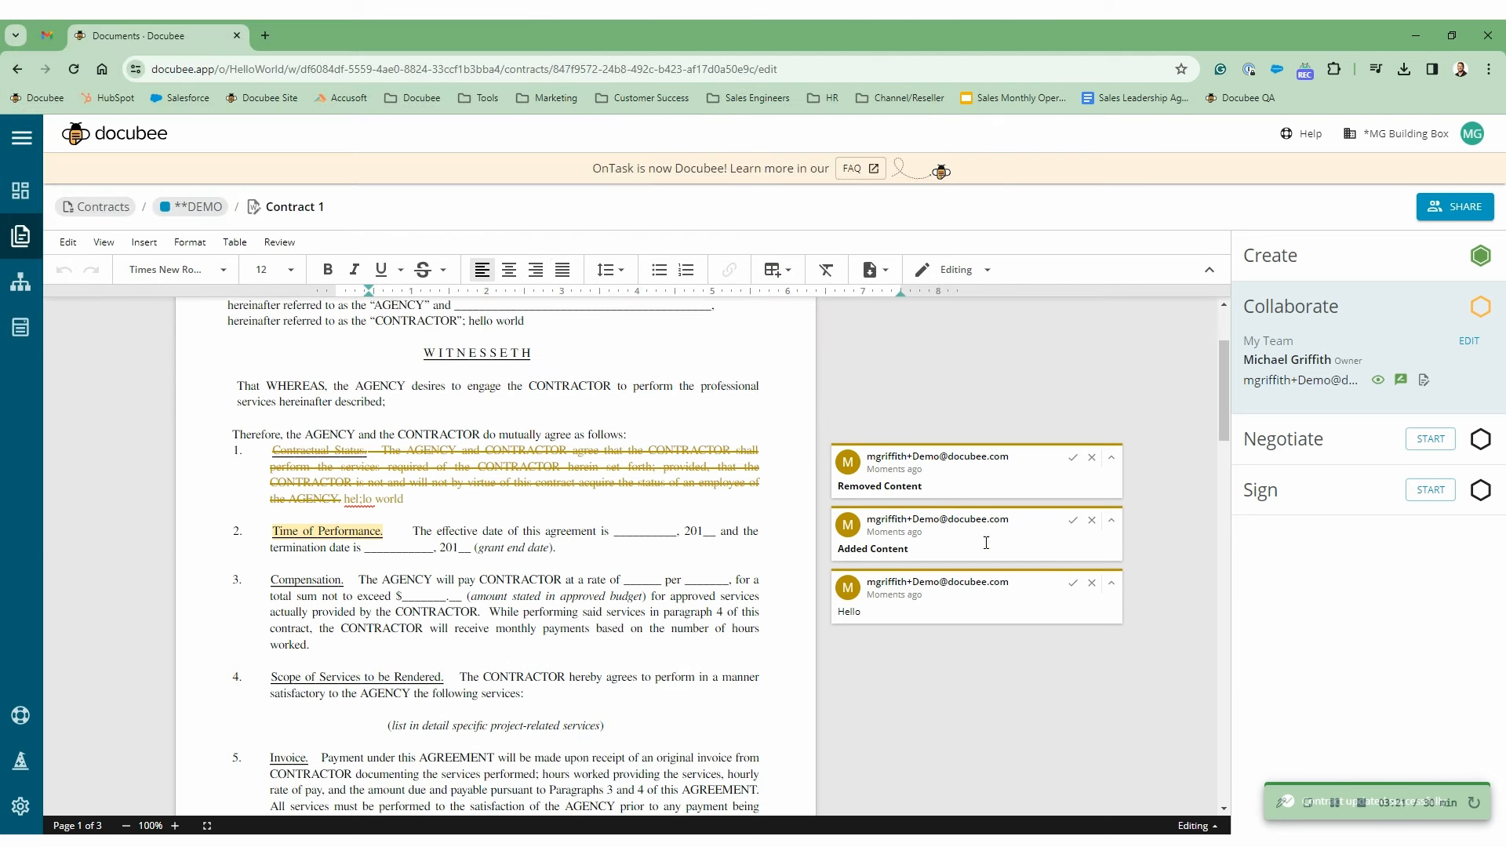
pyautogui.click(1092, 459)
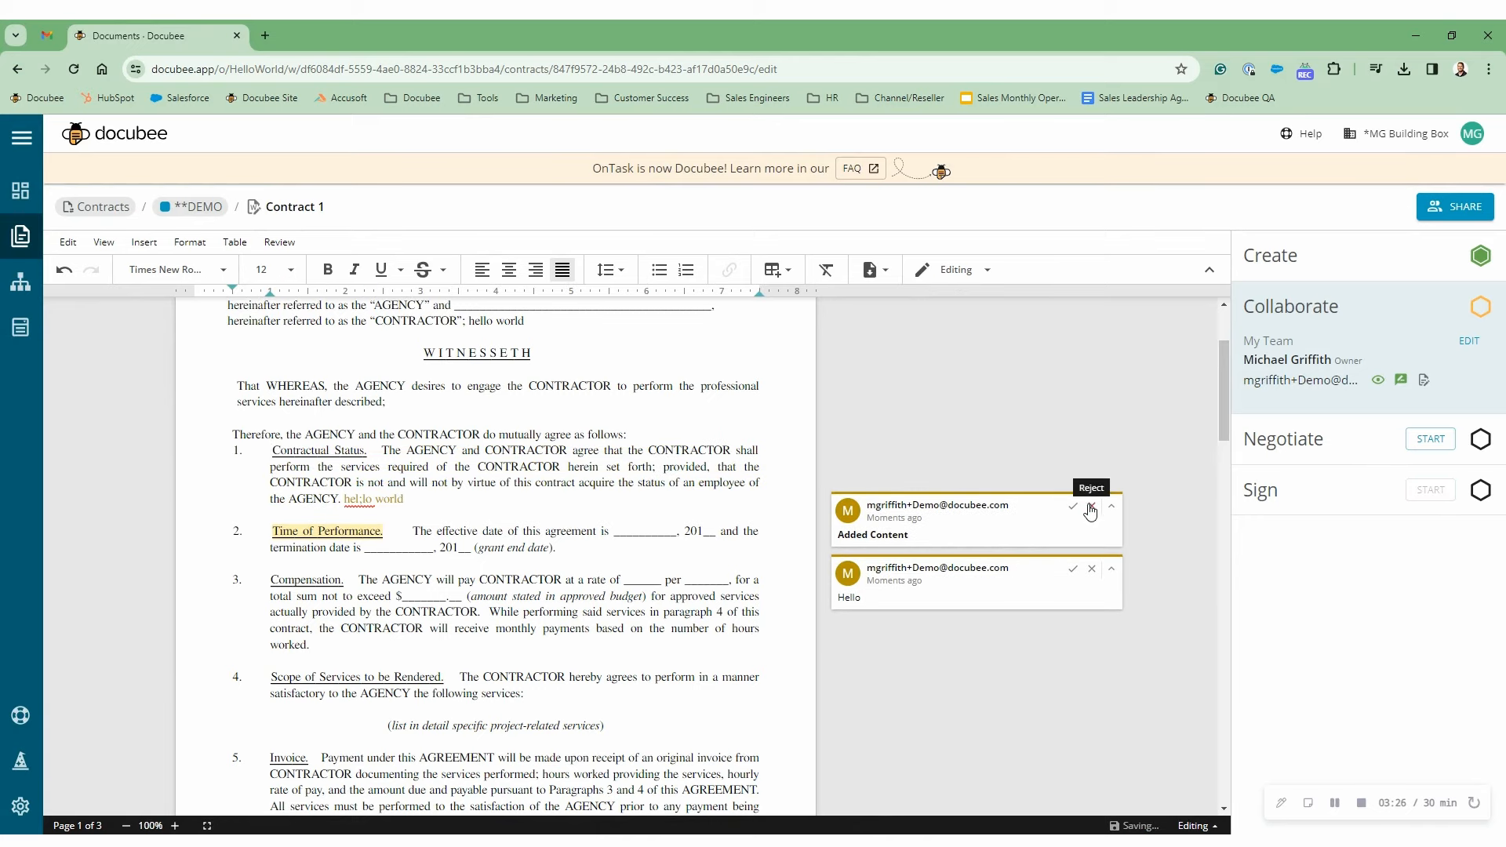
pyautogui.click(1091, 512)
pyautogui.click(1071, 541)
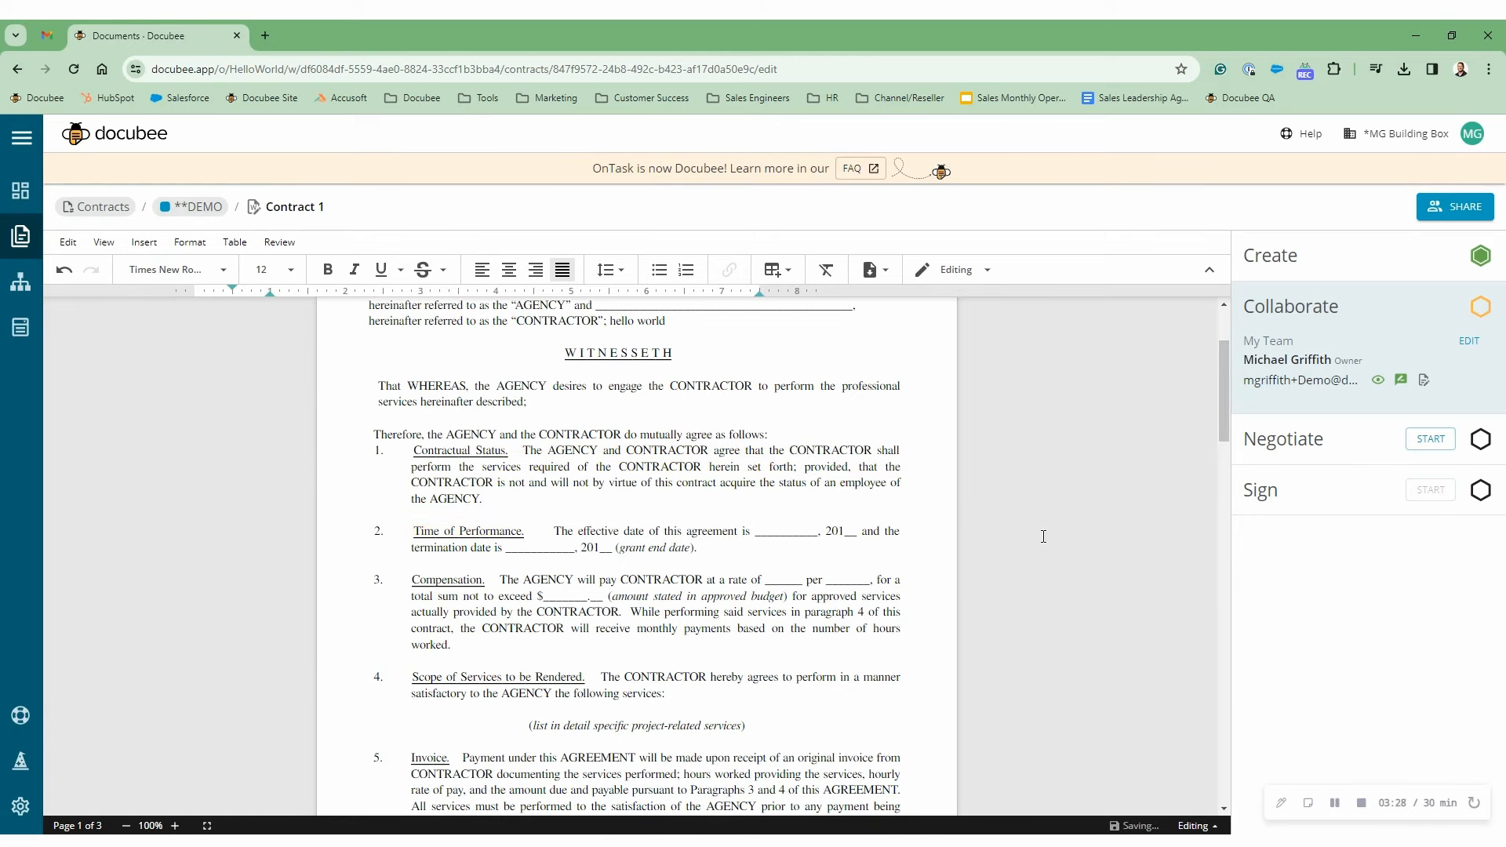
pyautogui.scroll(1, 805, 560)
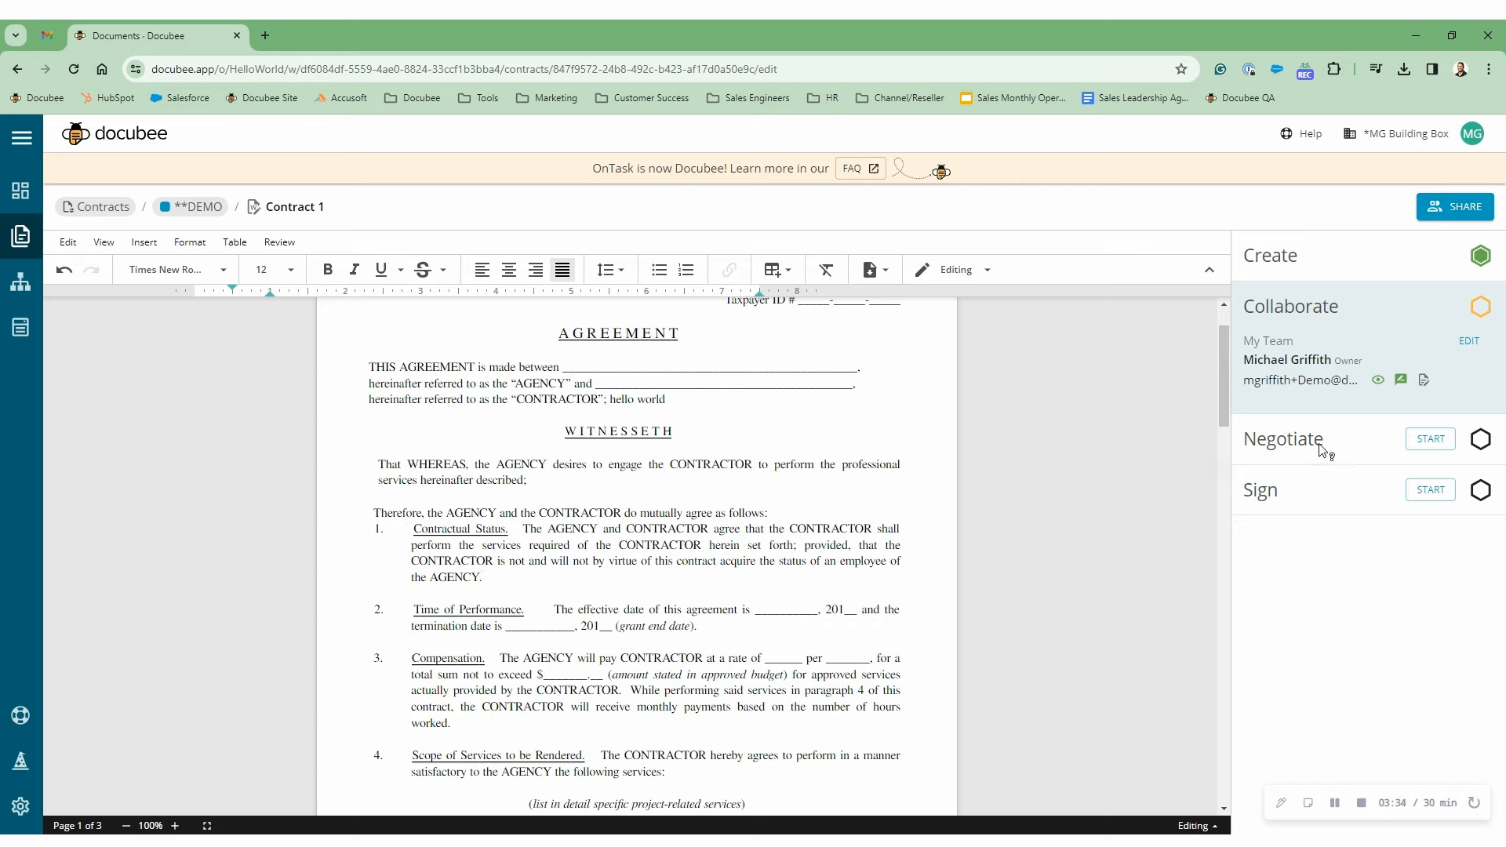
pyautogui.moveTo(1325, 451)
# - Move Contract 1 to Negotiate and add the client's e-mail to the receiving team with Suggest changes
pyautogui.click(1431, 440)
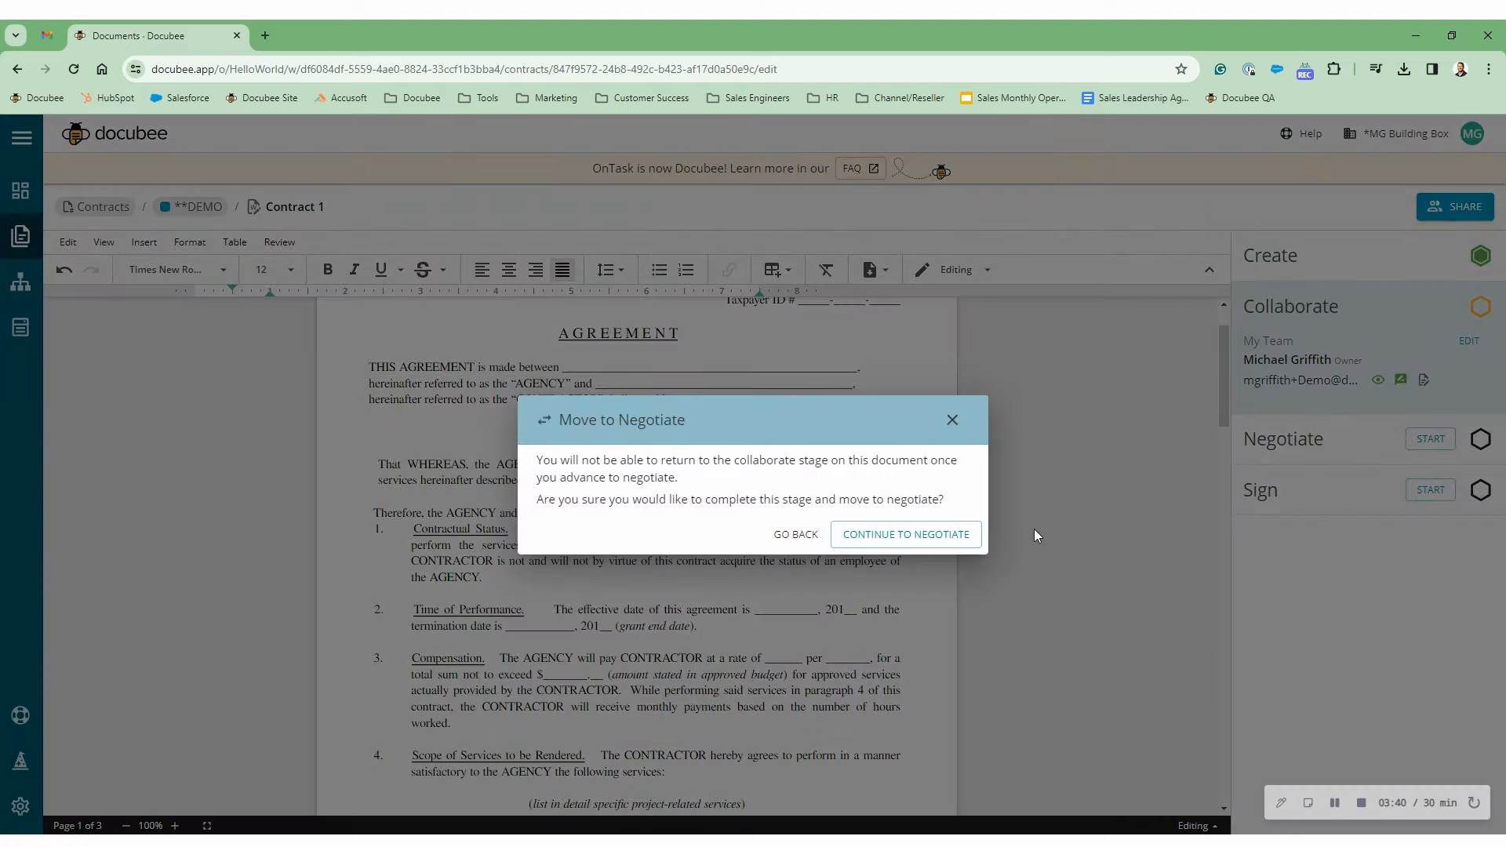
pyautogui.click(928, 545)
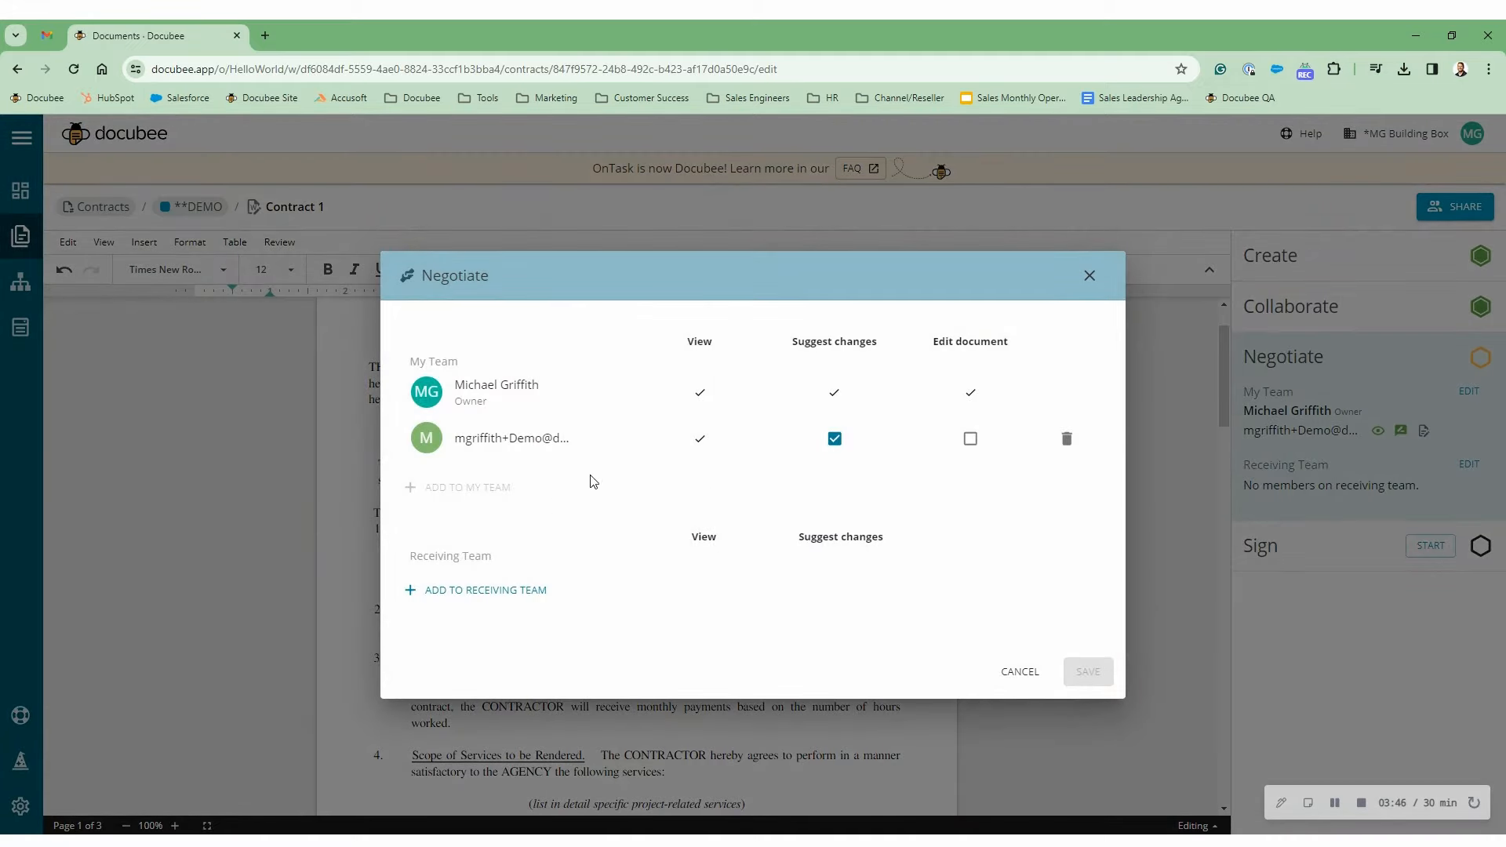
pyautogui.click(484, 603)
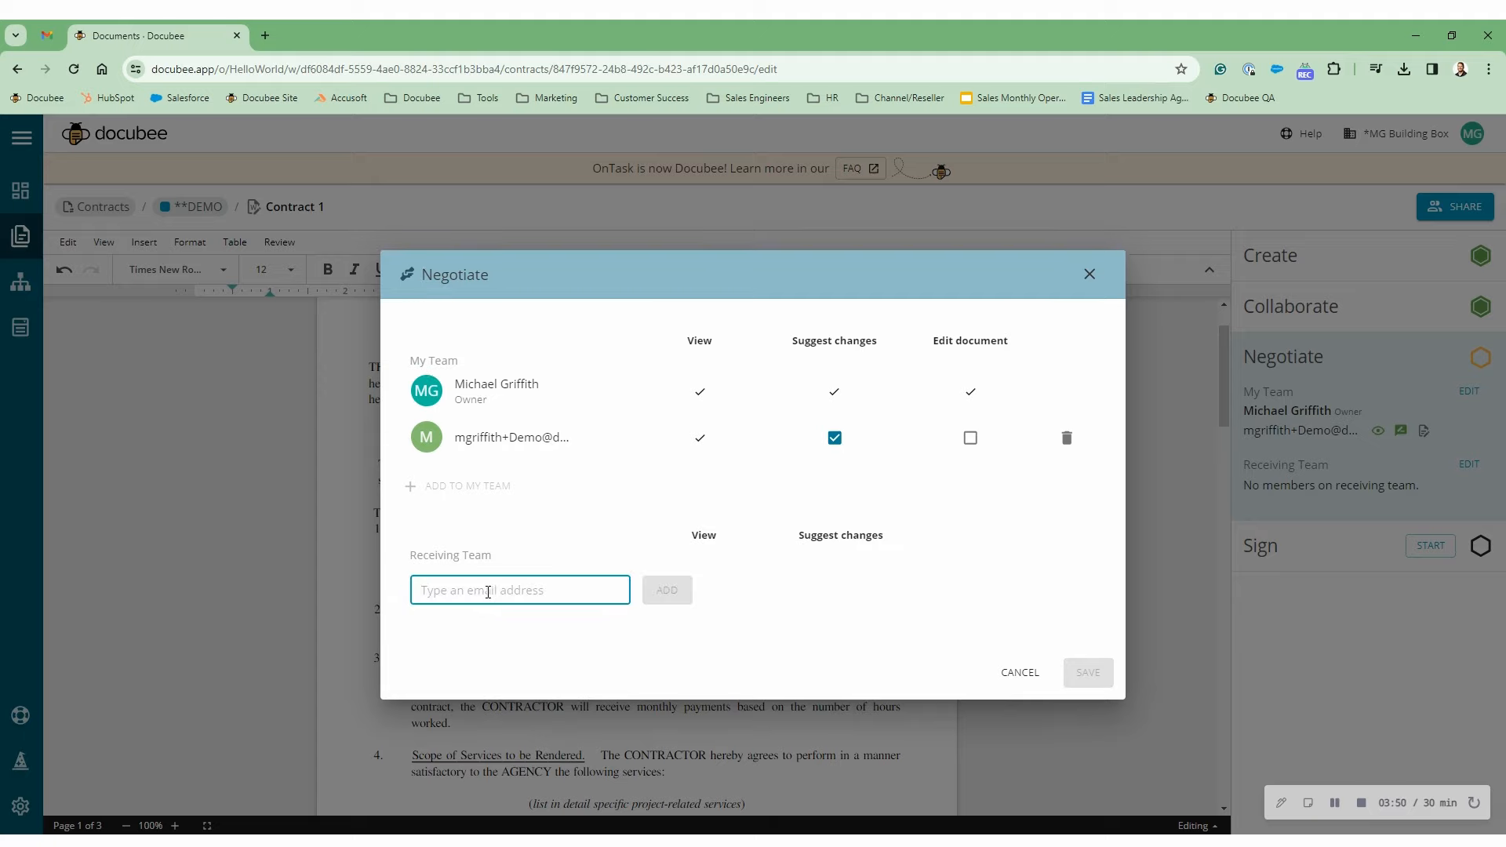
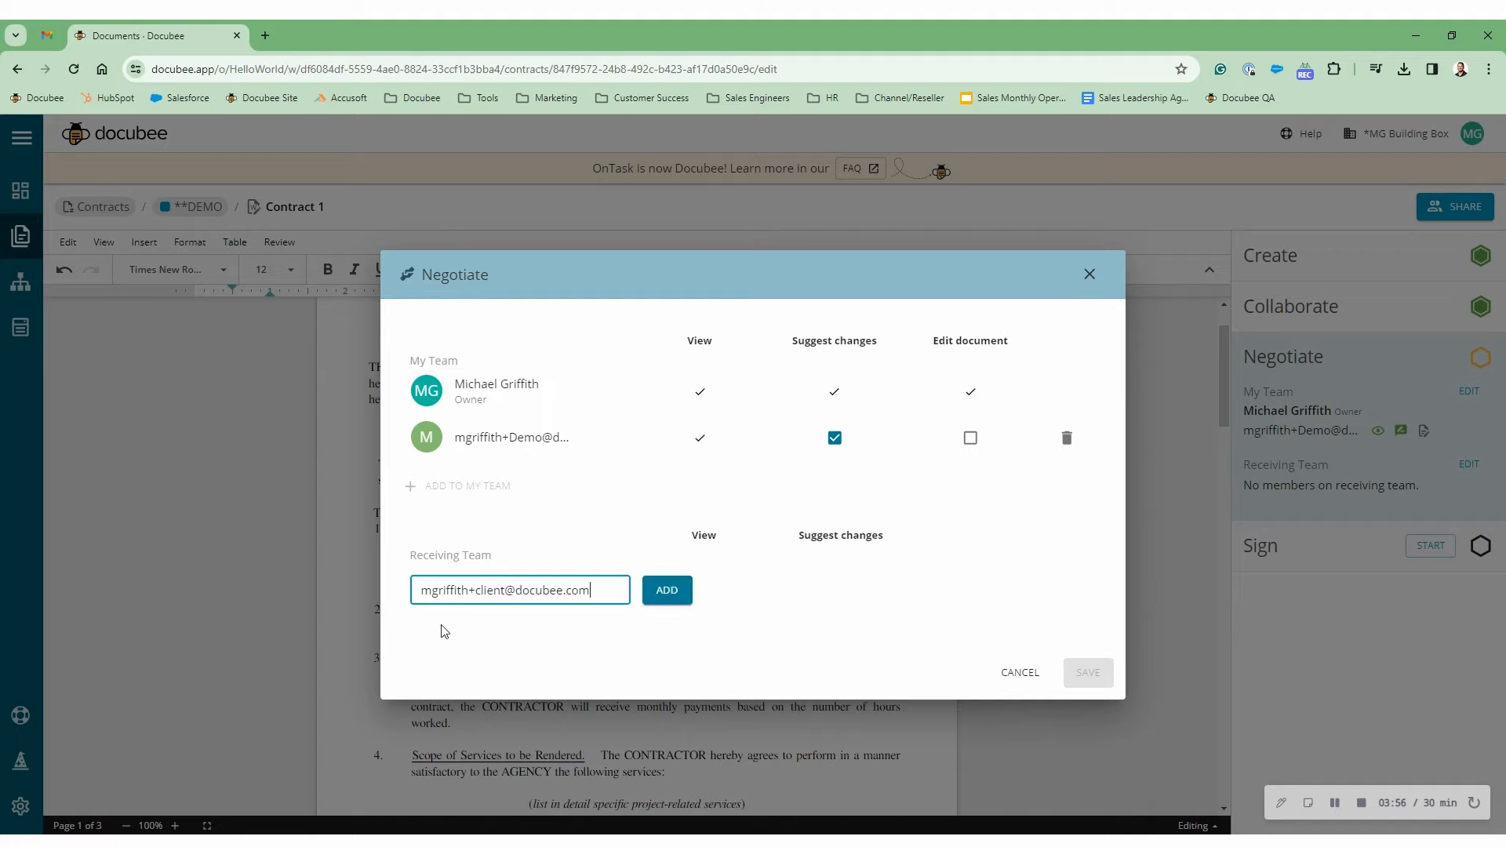
pyautogui.click(667, 591)
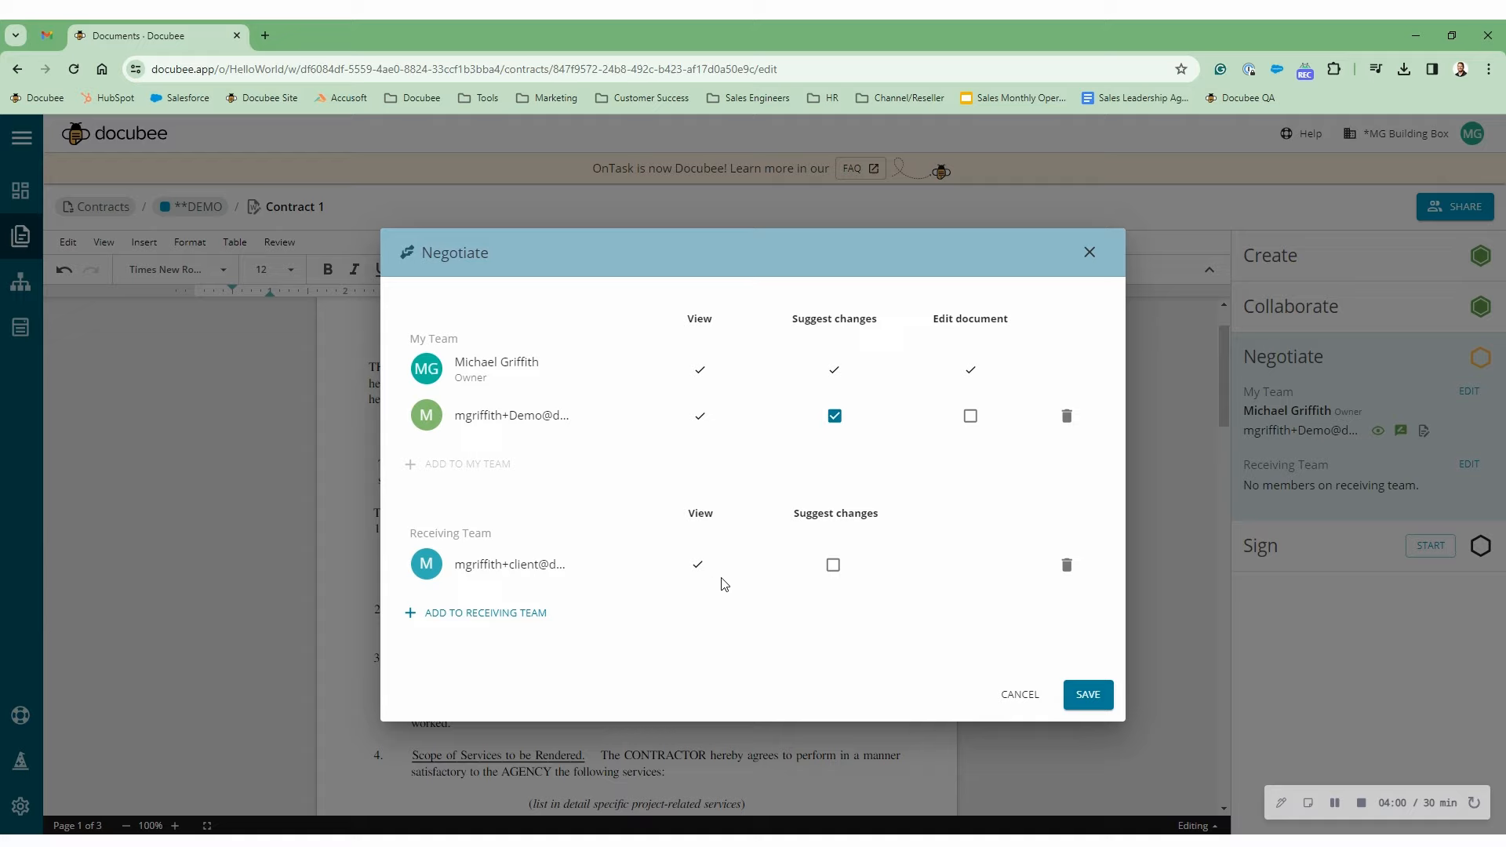
pyautogui.click(833, 573)
# - Save the receiving team, then open the client's View Document link from Gmail in an incognito window
pyautogui.click(1085, 695)
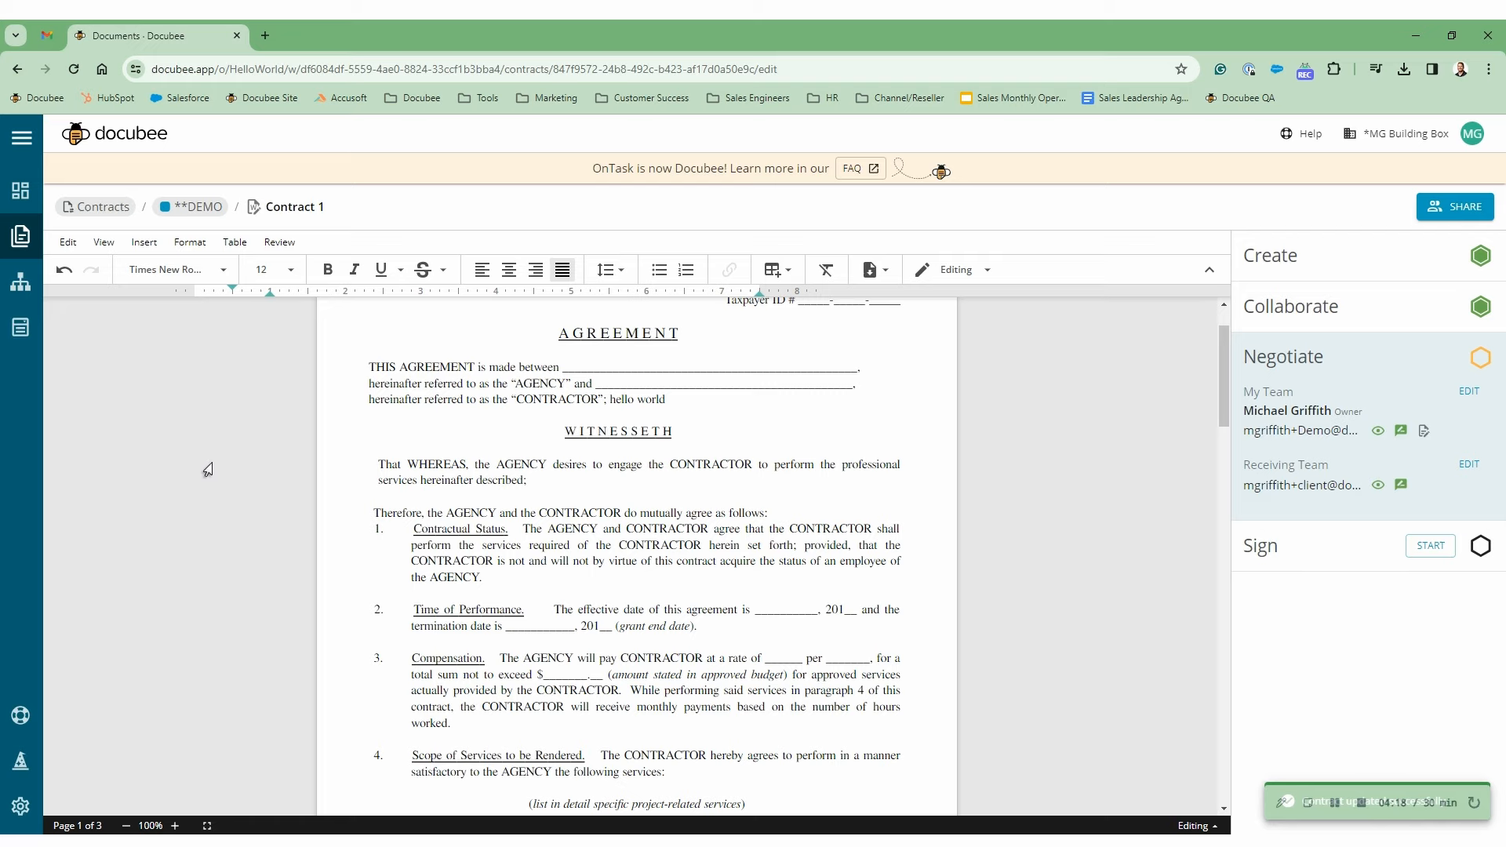
pyautogui.click(47, 36)
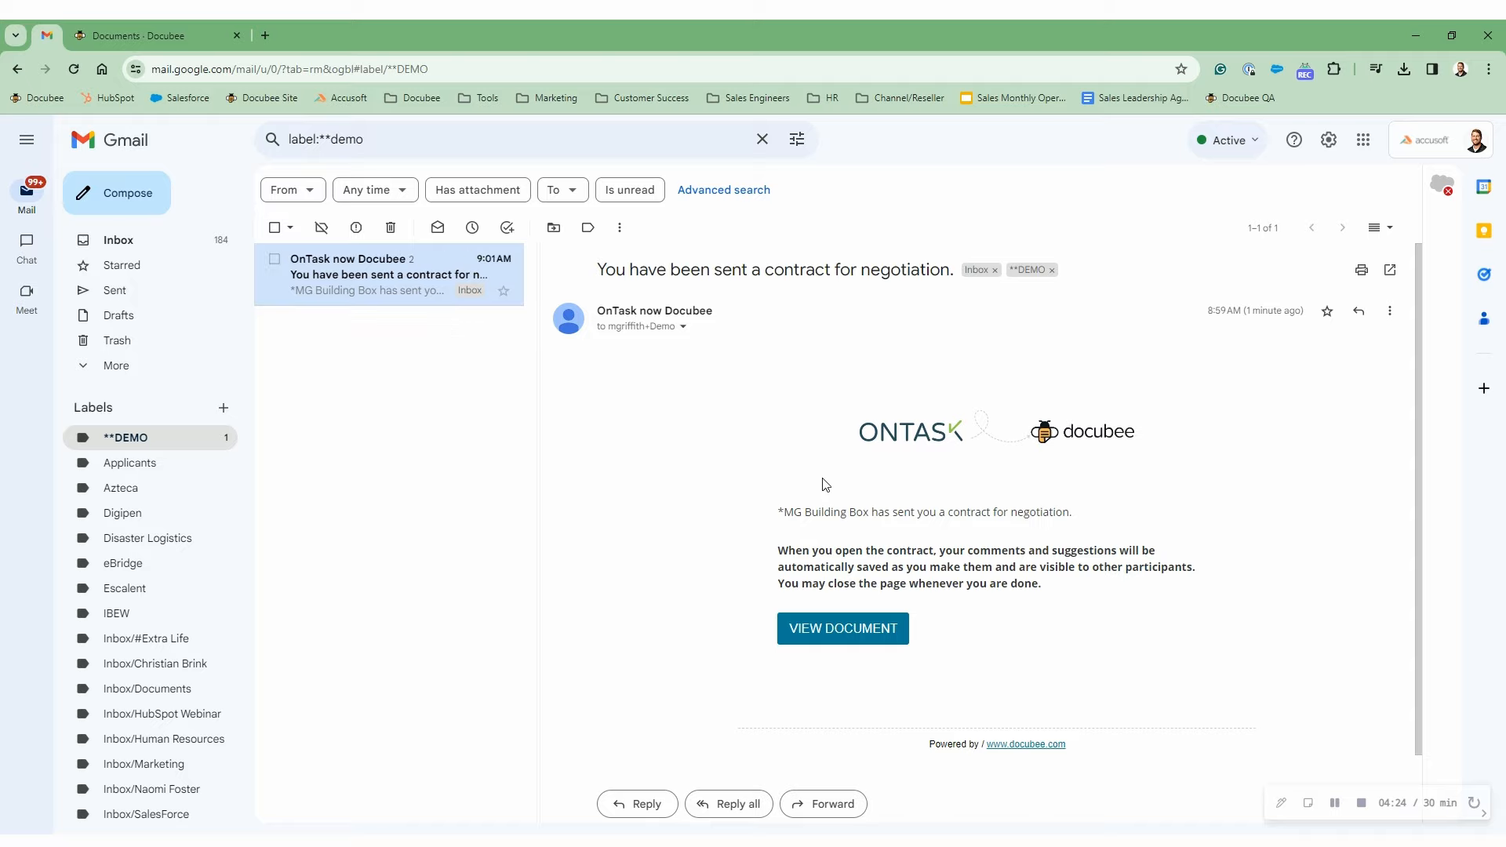
pyautogui.click(410, 292)
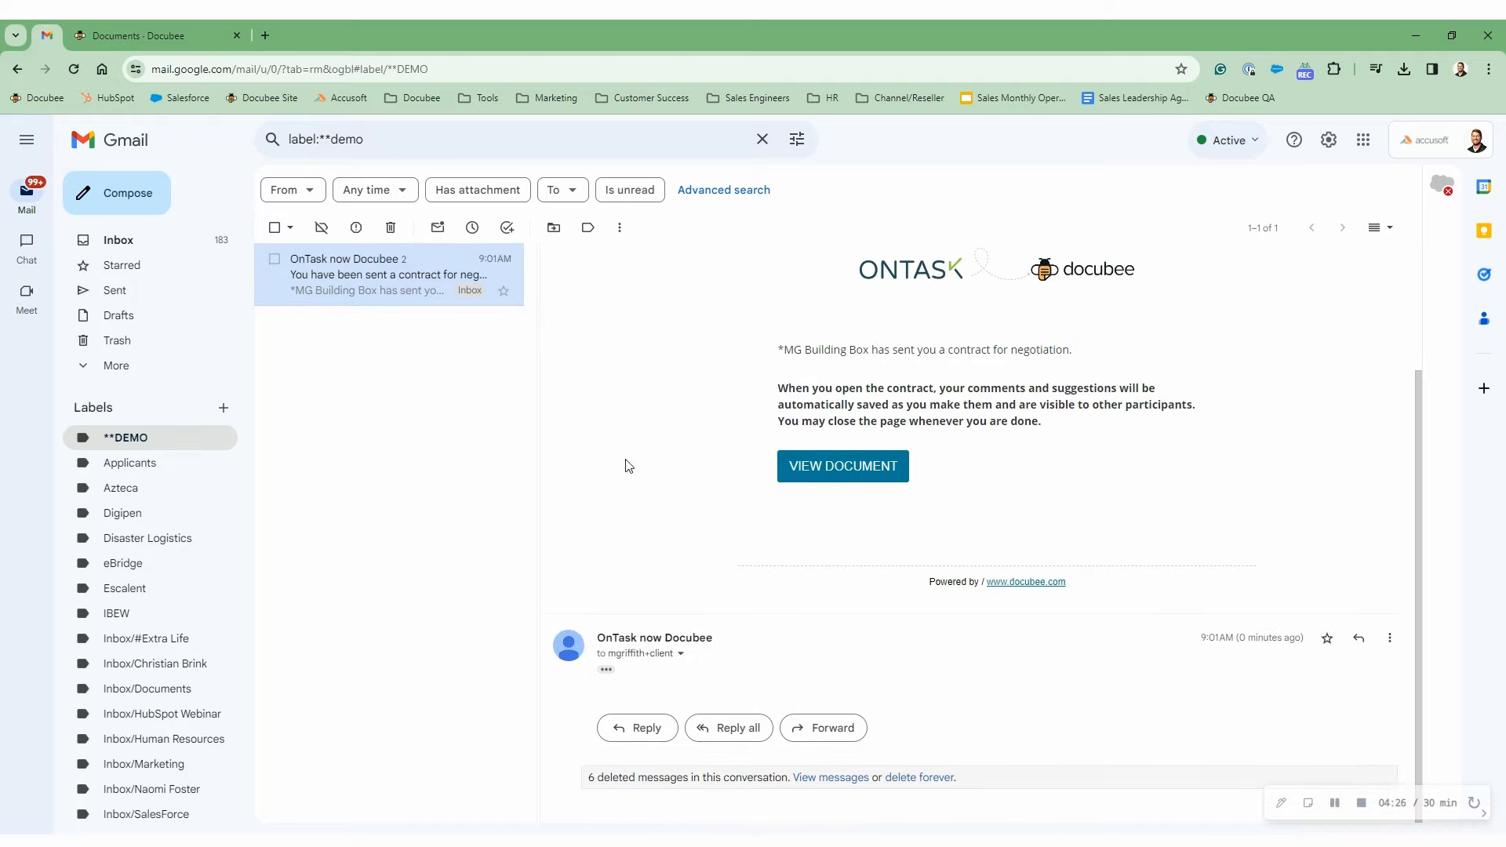
pyautogui.click(606, 669)
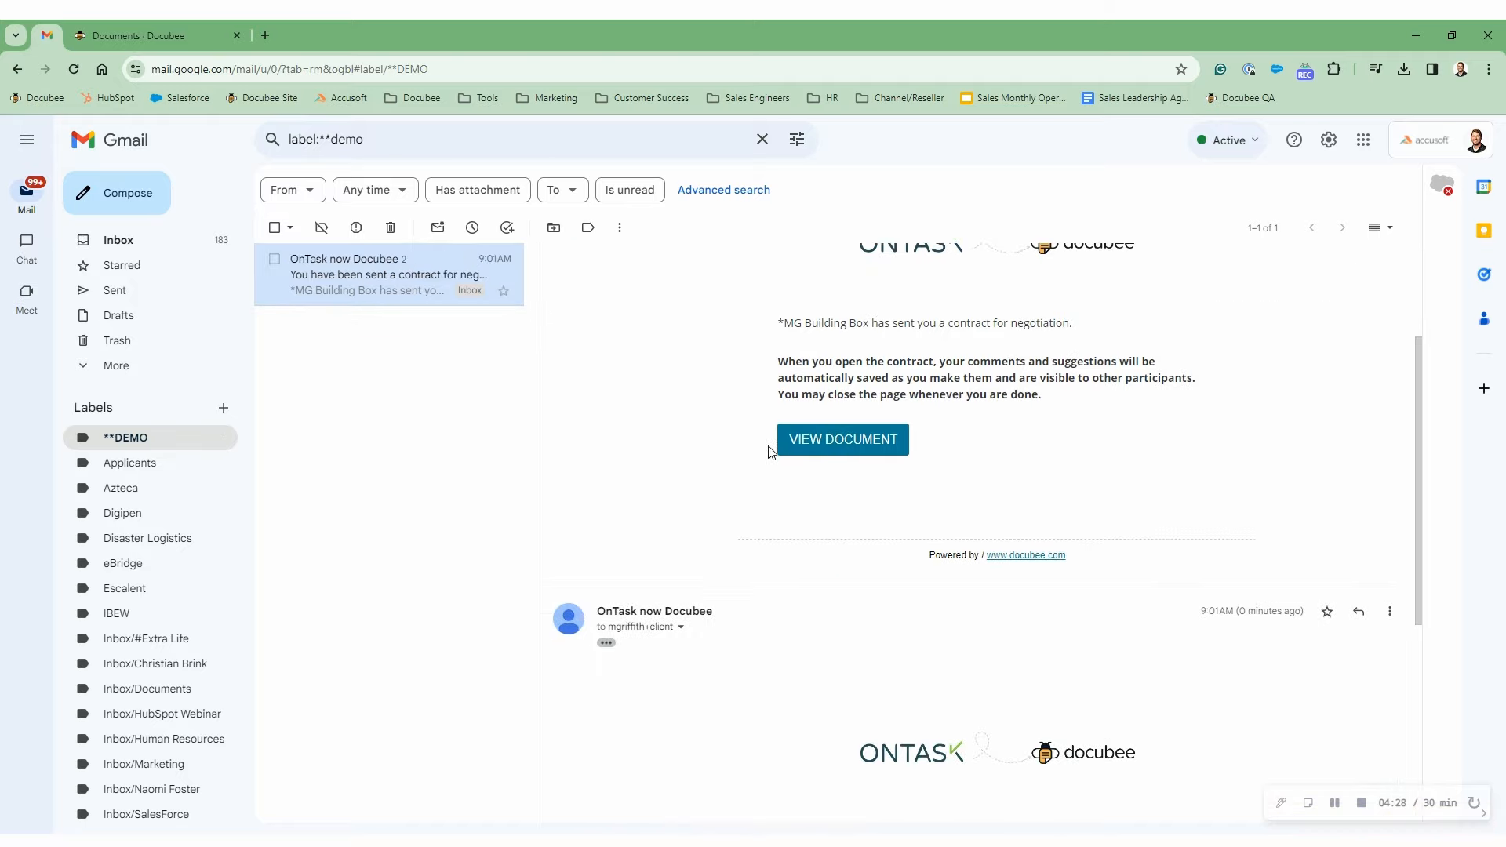
pyautogui.scroll(-5, 768, 443)
pyautogui.rightClick(844, 596)
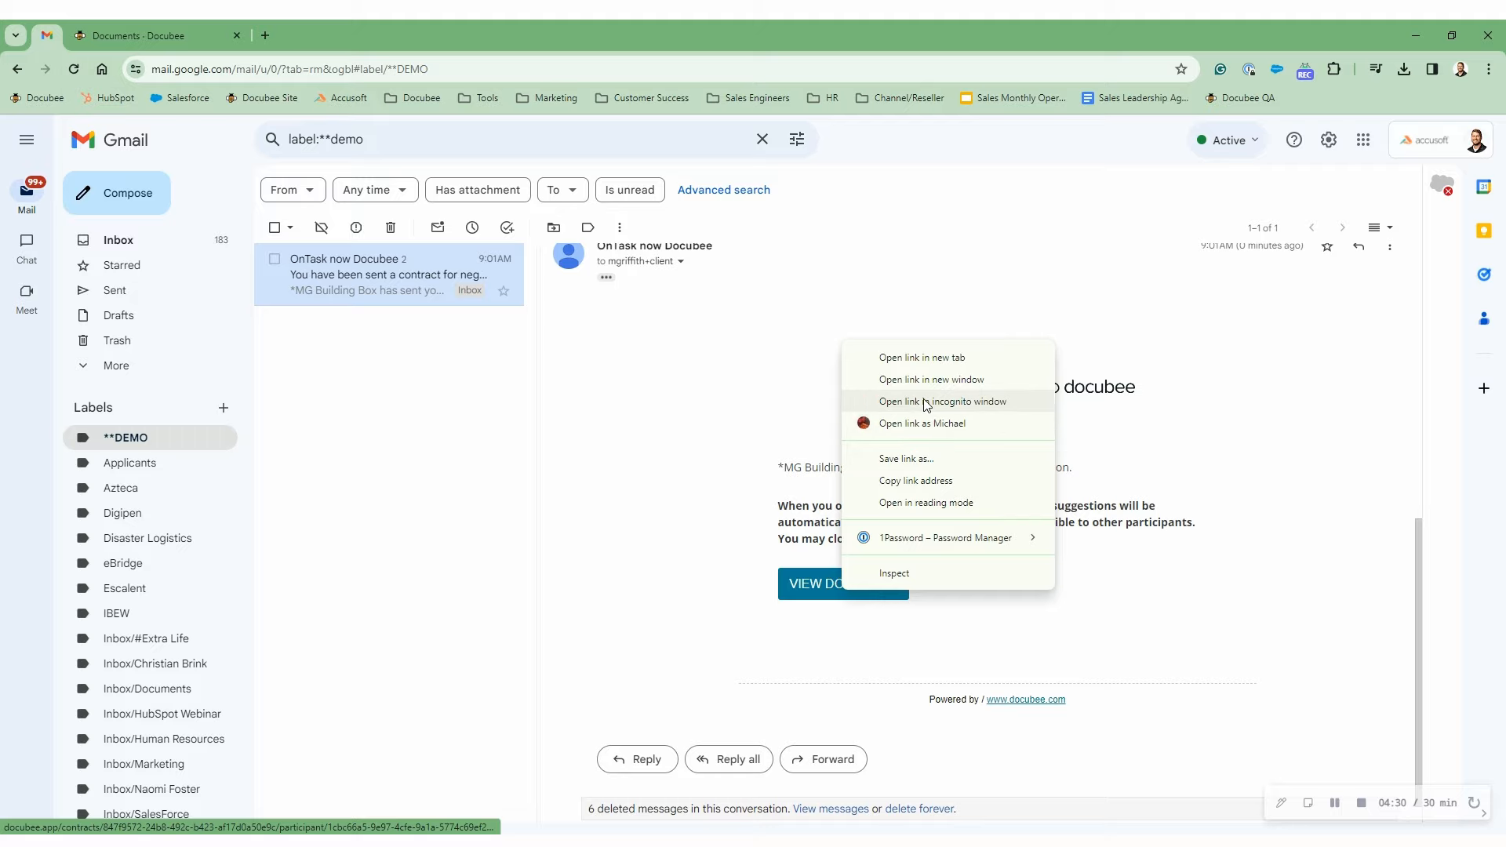
pyautogui.click(890, 400)
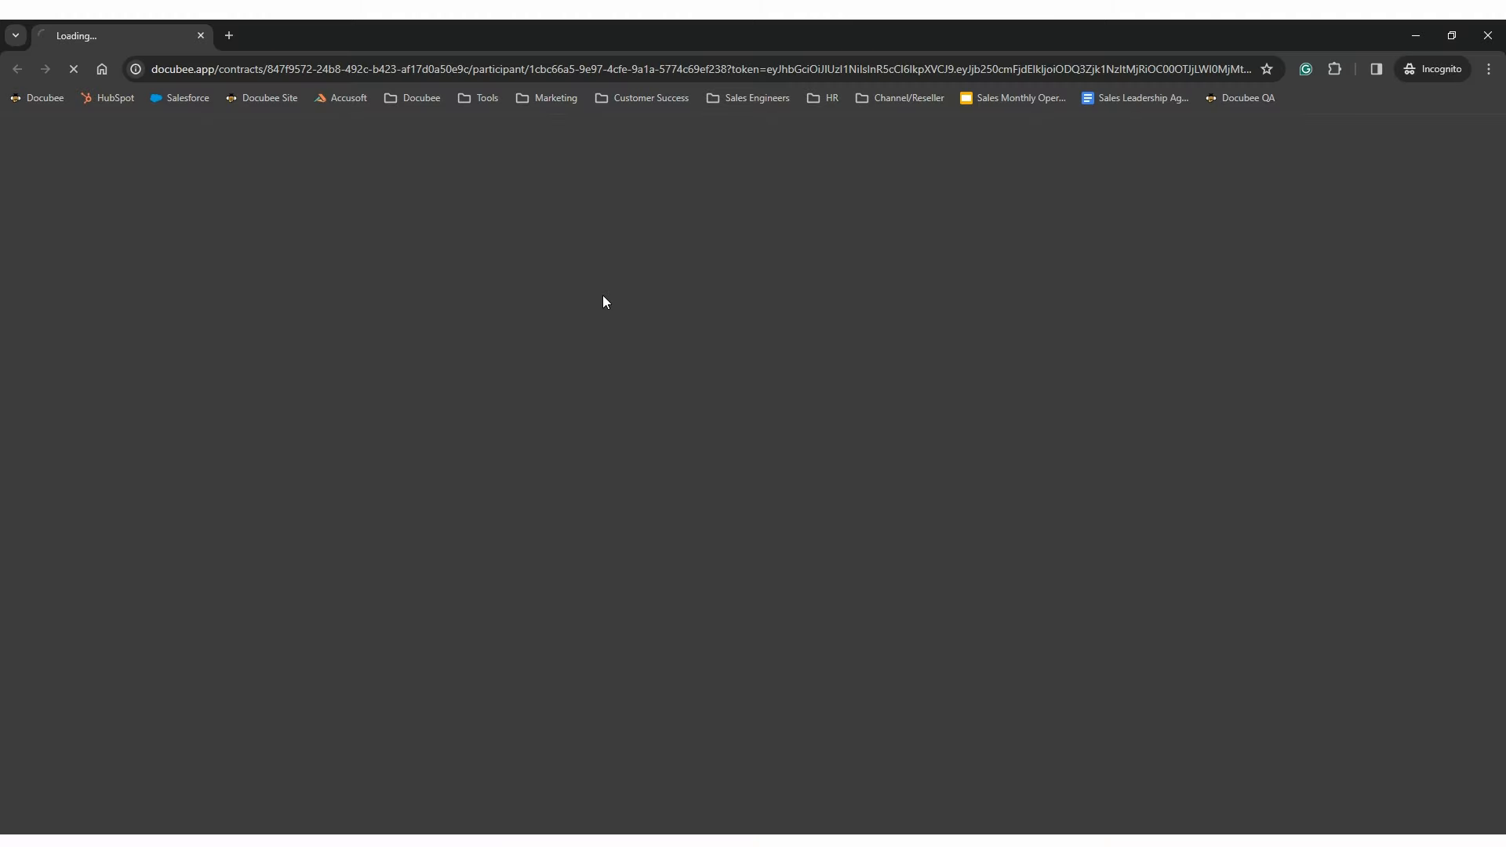
# - In the client's window, suggest deleting clause 1 (Contractual Status)
pyautogui.click(1451, 35)
pyautogui.click(132, 35)
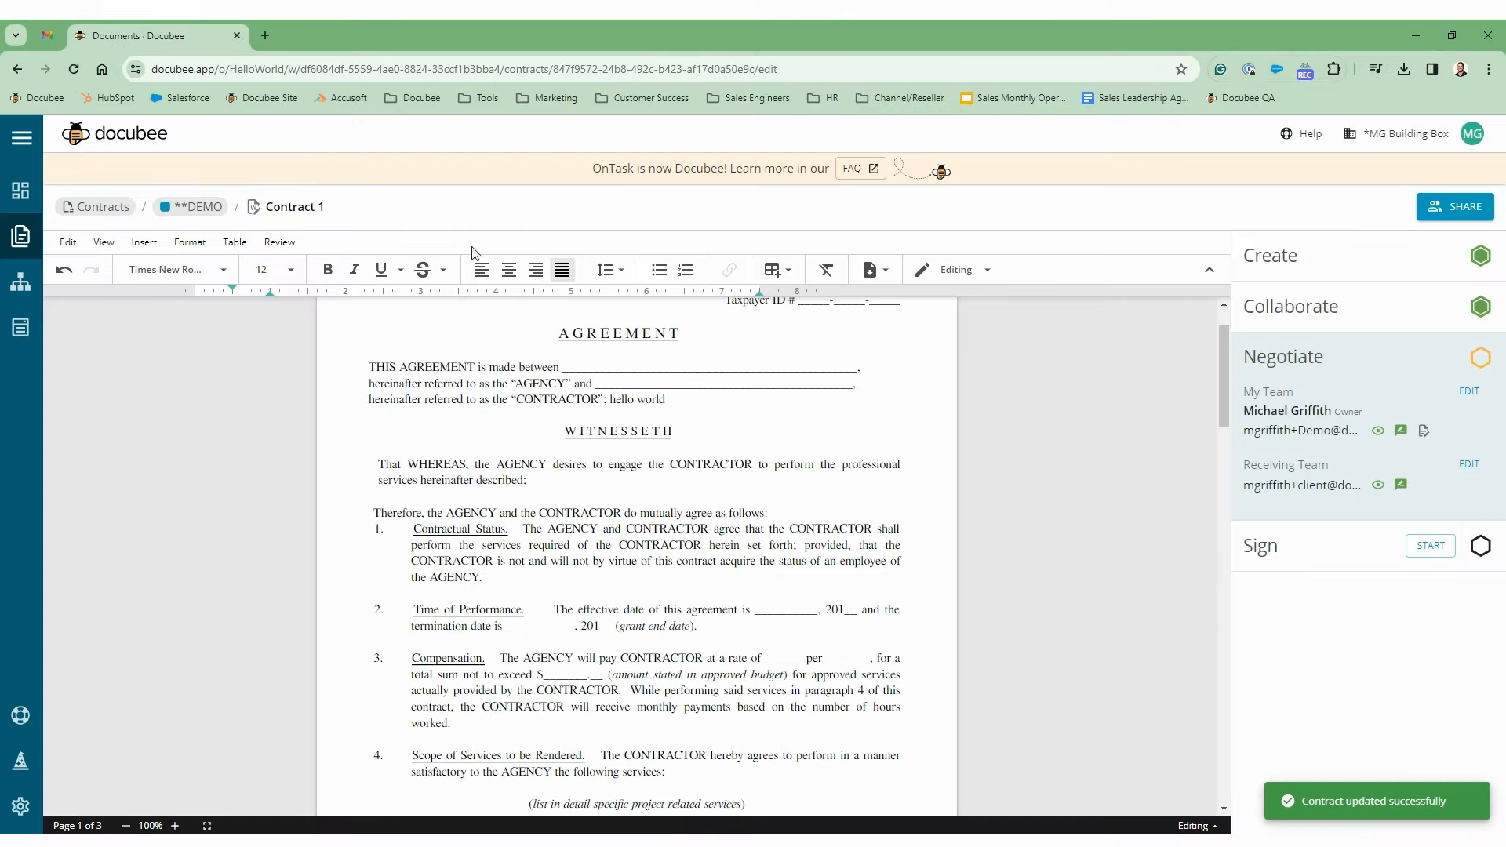
pyautogui.moveTo(361, 841)
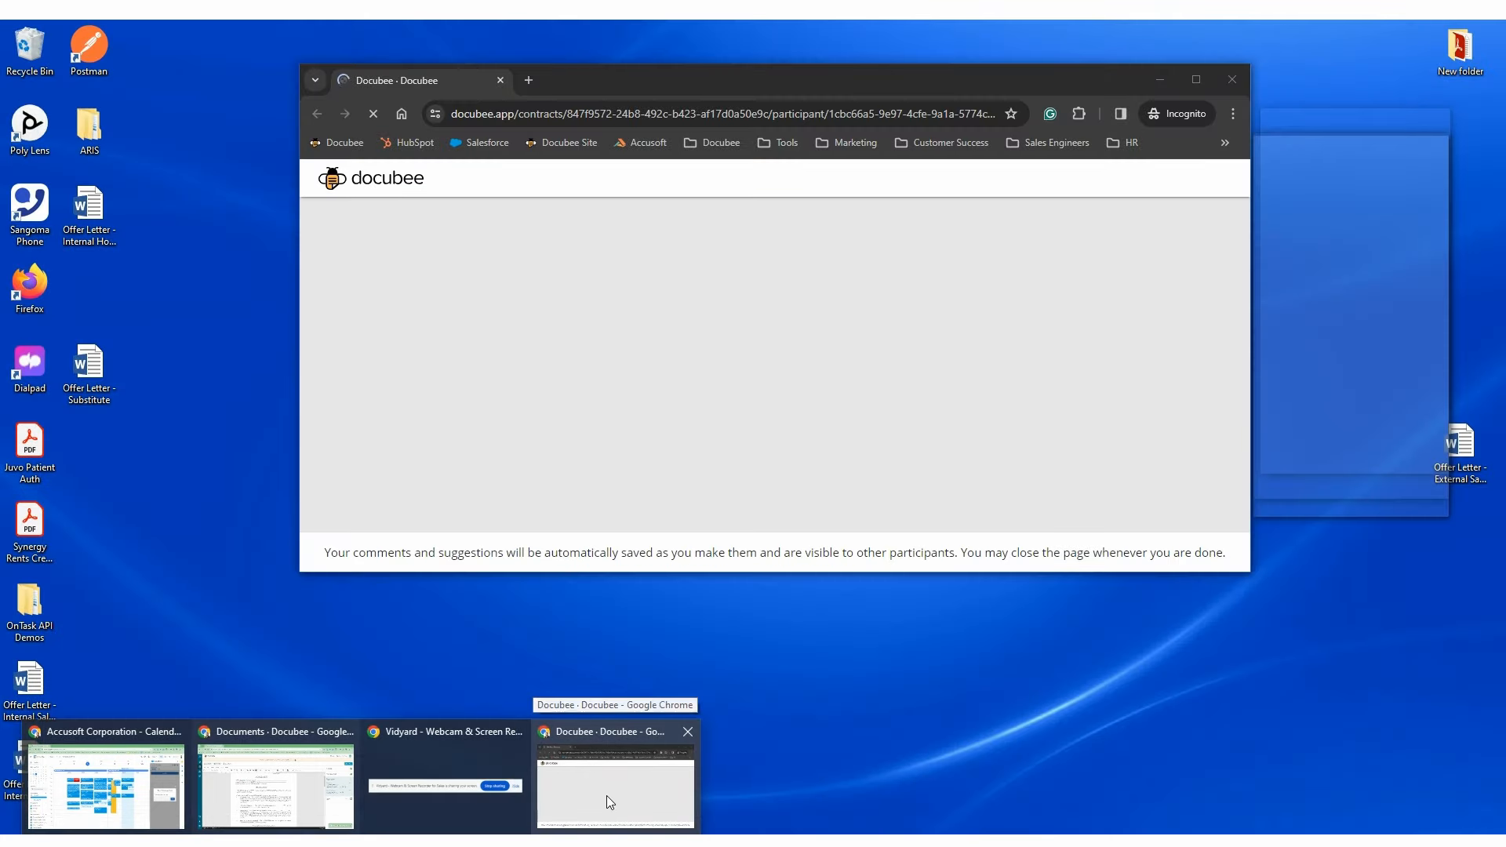
pyautogui.click(605, 795)
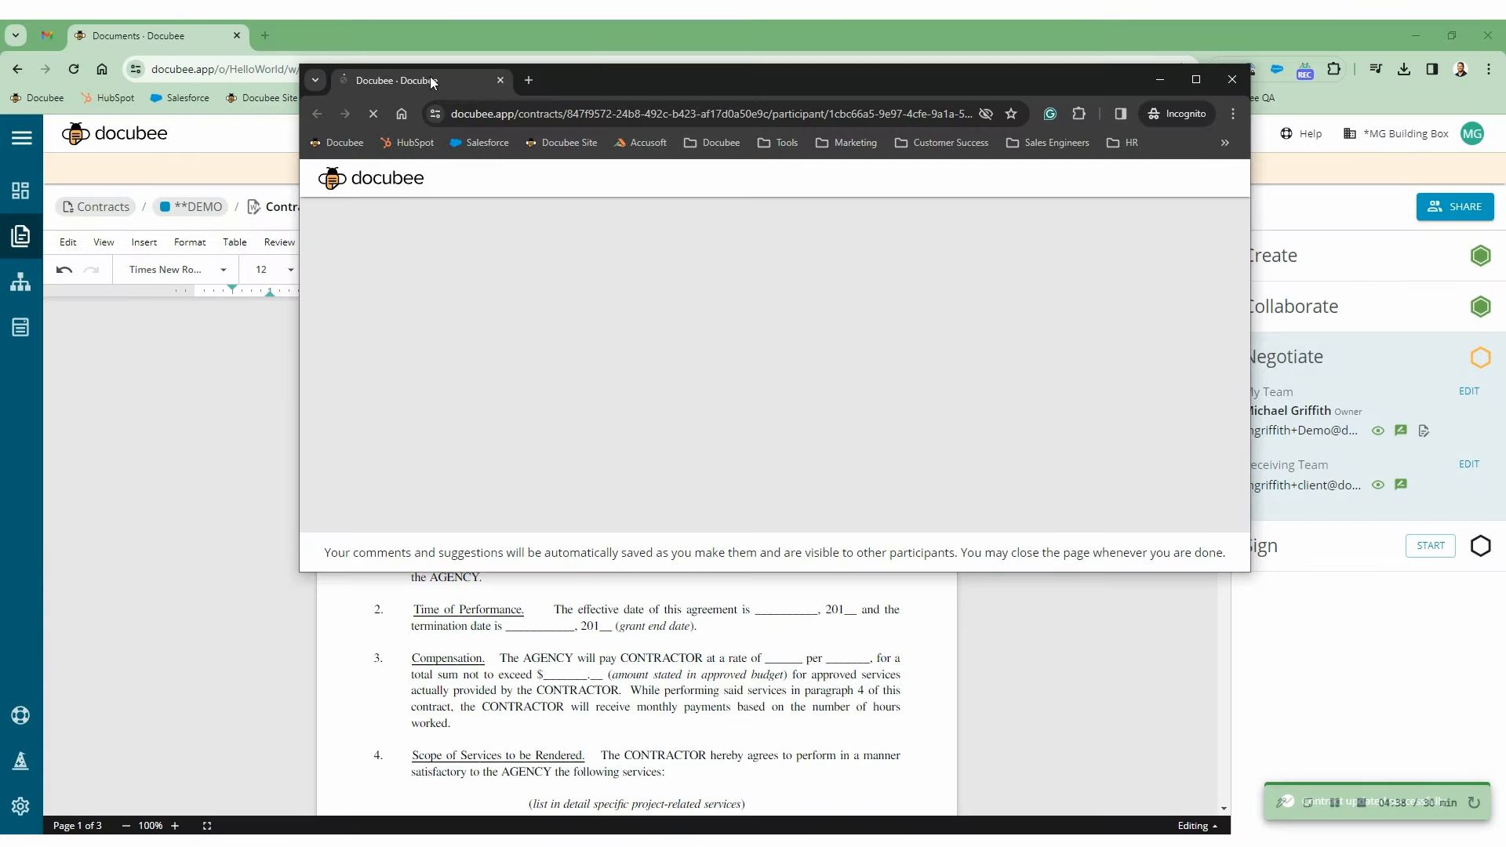
pyautogui.moveTo(432, 82); pyautogui.dragTo(151, 44)
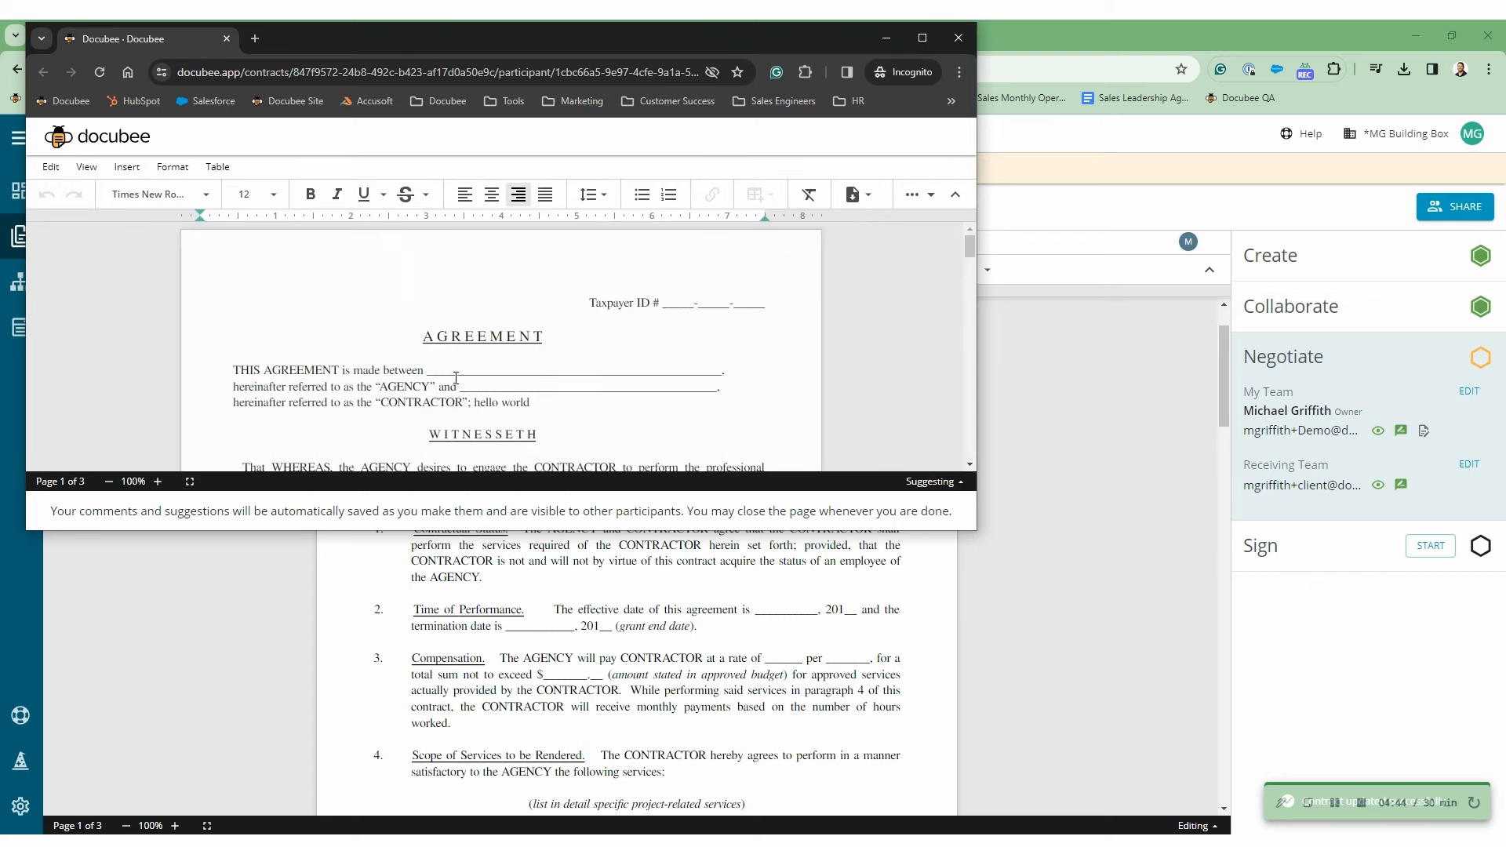
pyautogui.moveTo(1190, 249)
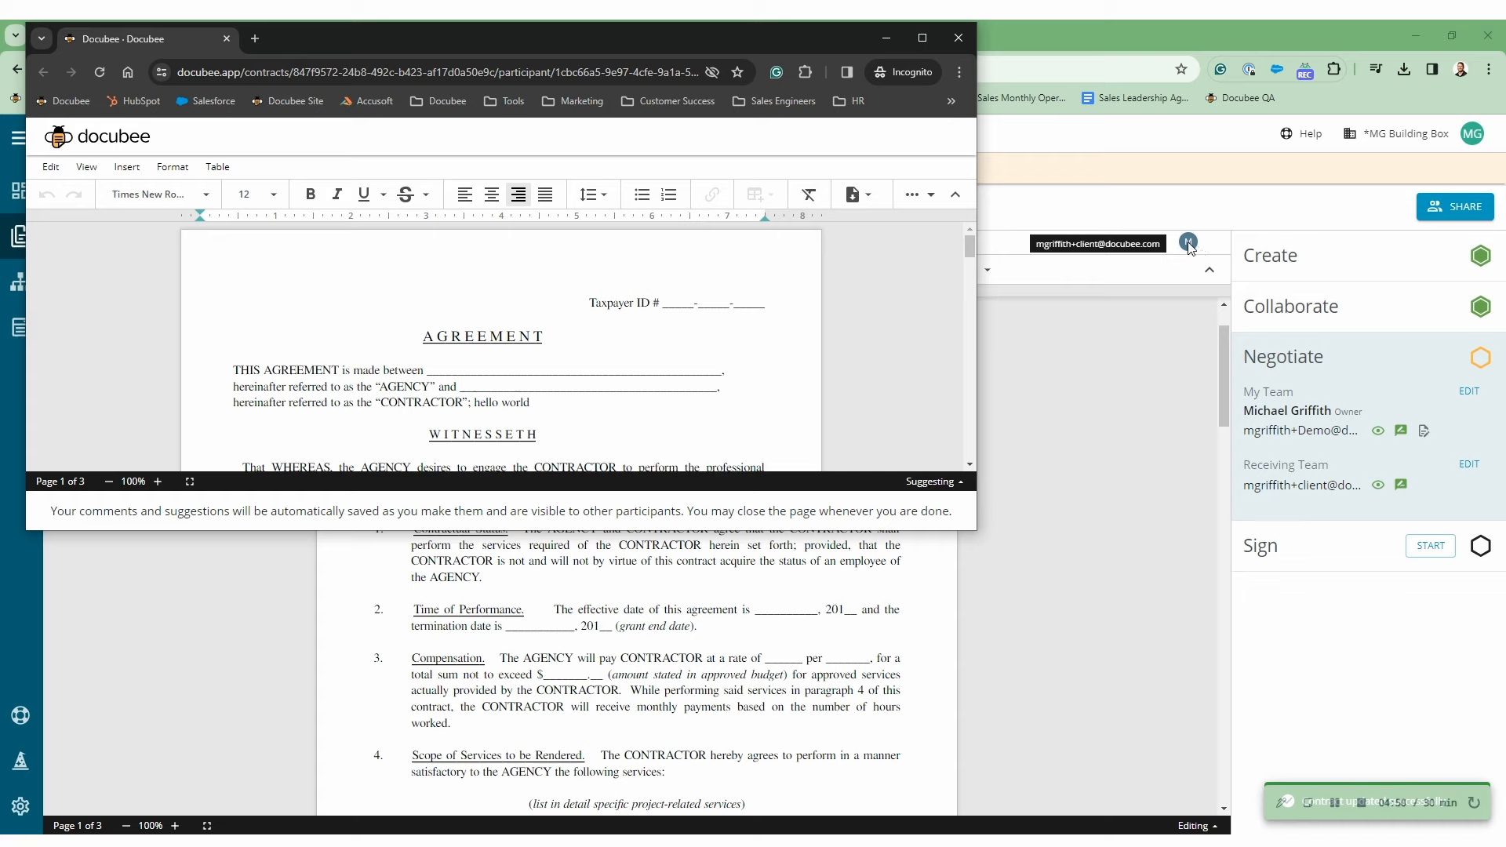
pyautogui.scroll(-3, 384, 360)
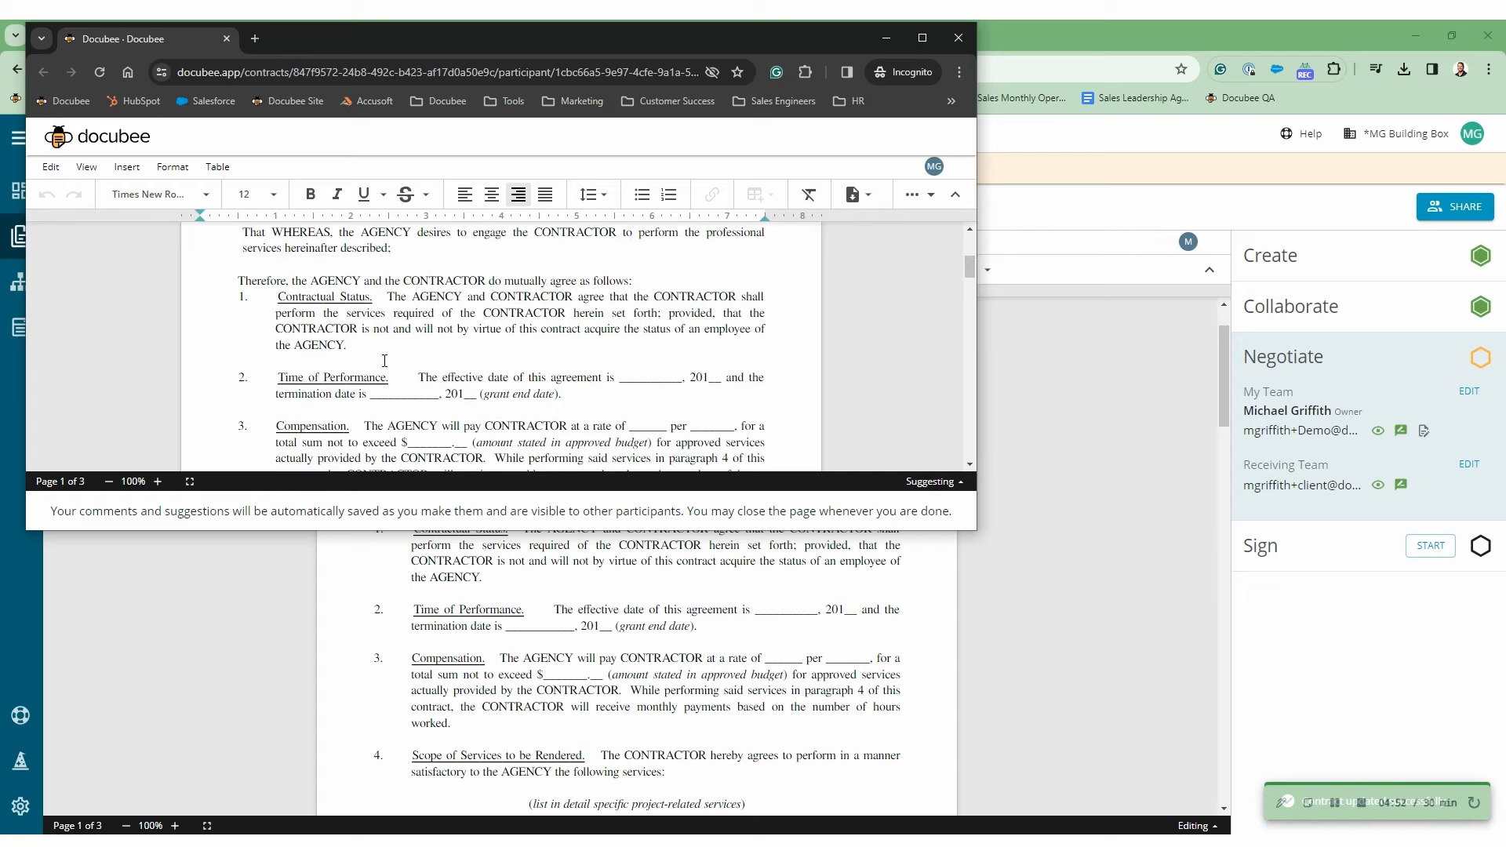
pyautogui.tripleClick(364, 336)
pyautogui.press('Delete')
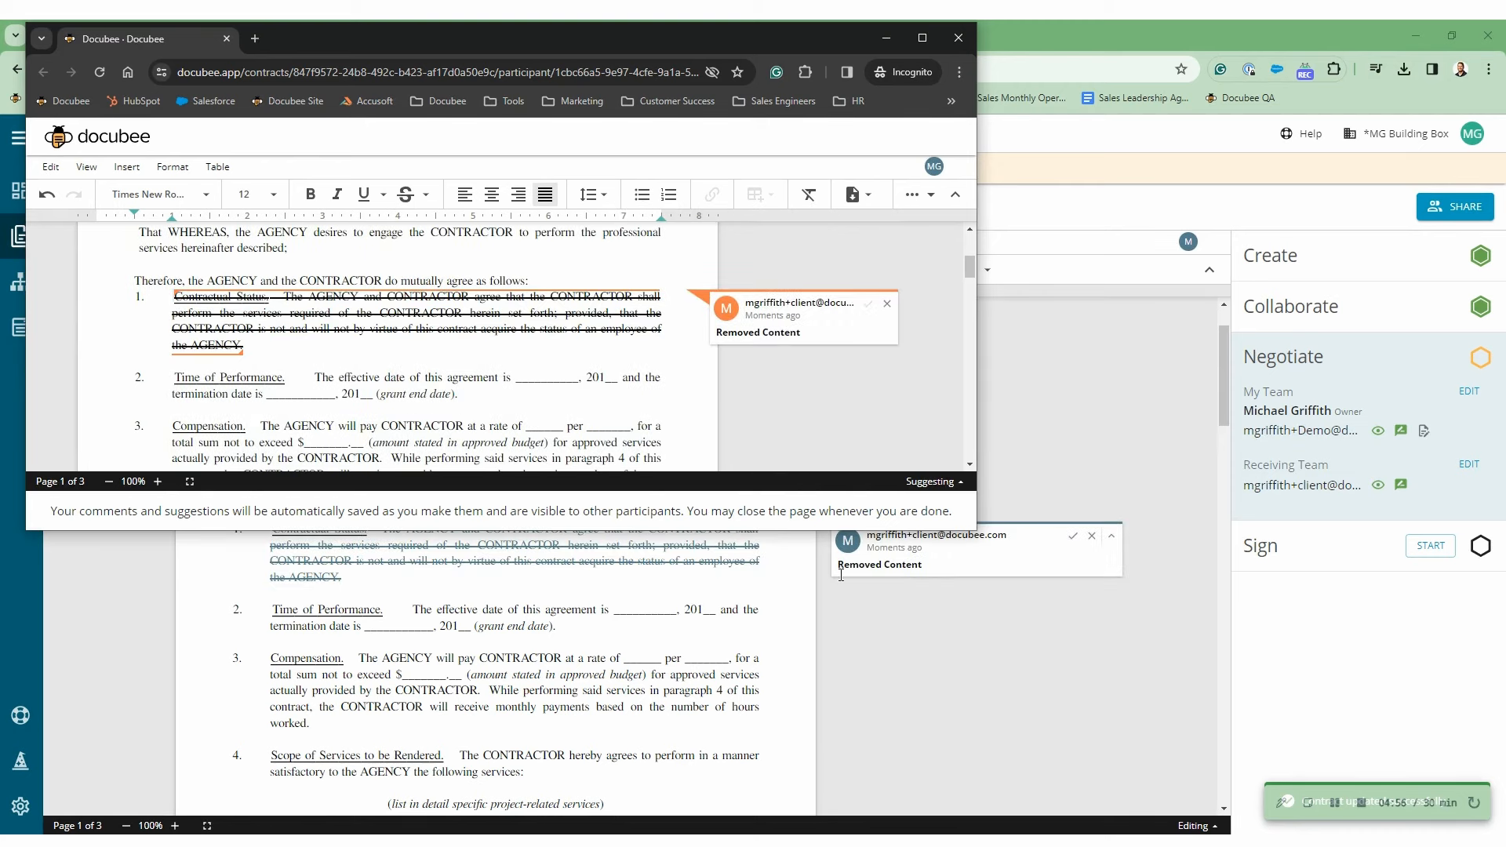
# - Post a 'Hello' comment on Time of Performance
pyautogui.moveTo(292, 382); pyautogui.dragTo(175, 378)
pyautogui.rightClick(210, 378)
pyautogui.click(291, 329)
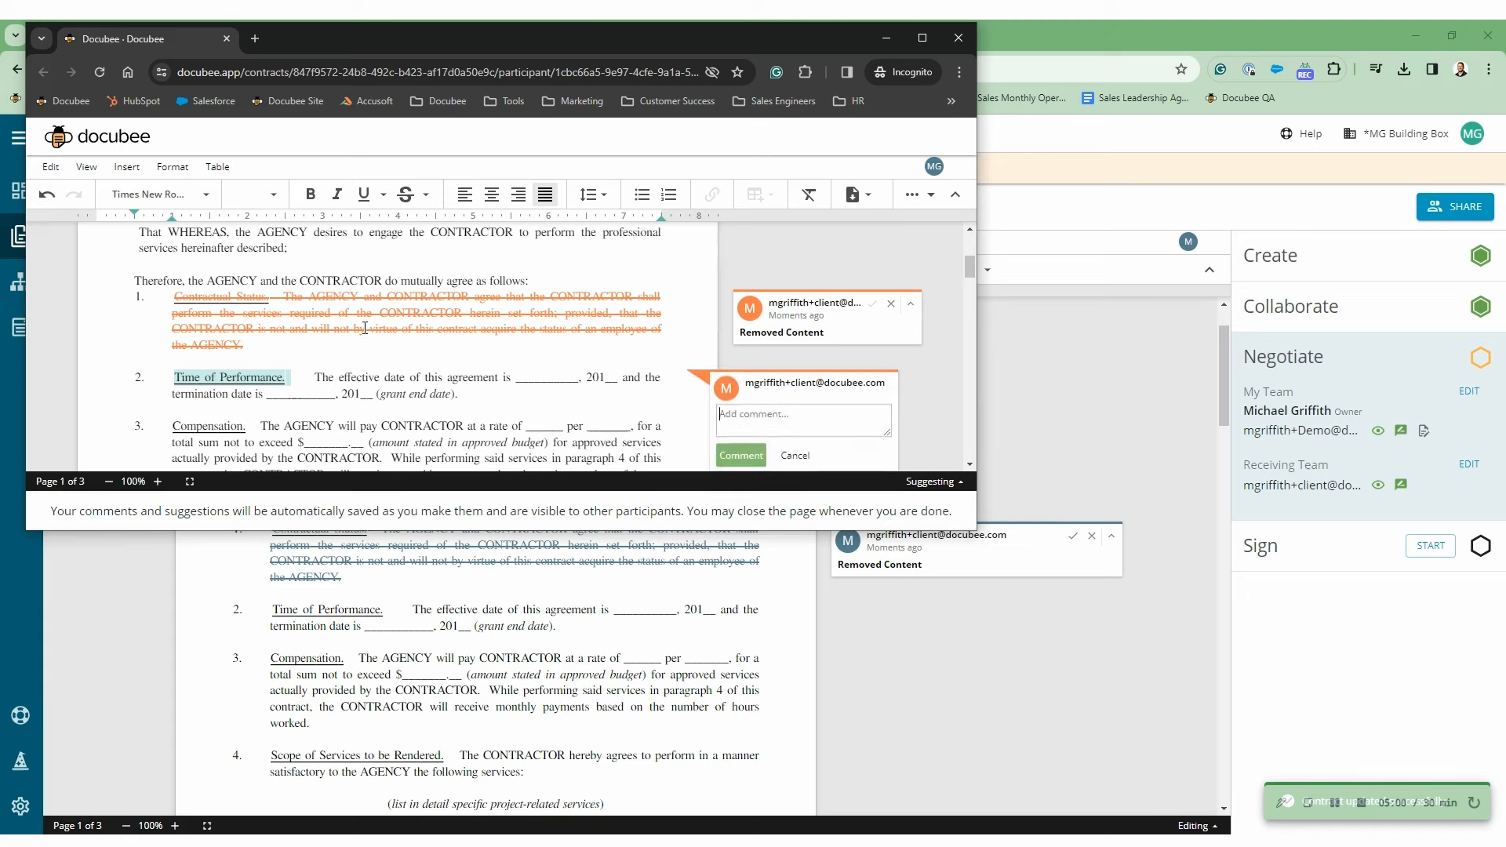
pyautogui.write('Hello')
pyautogui.click(740, 456)
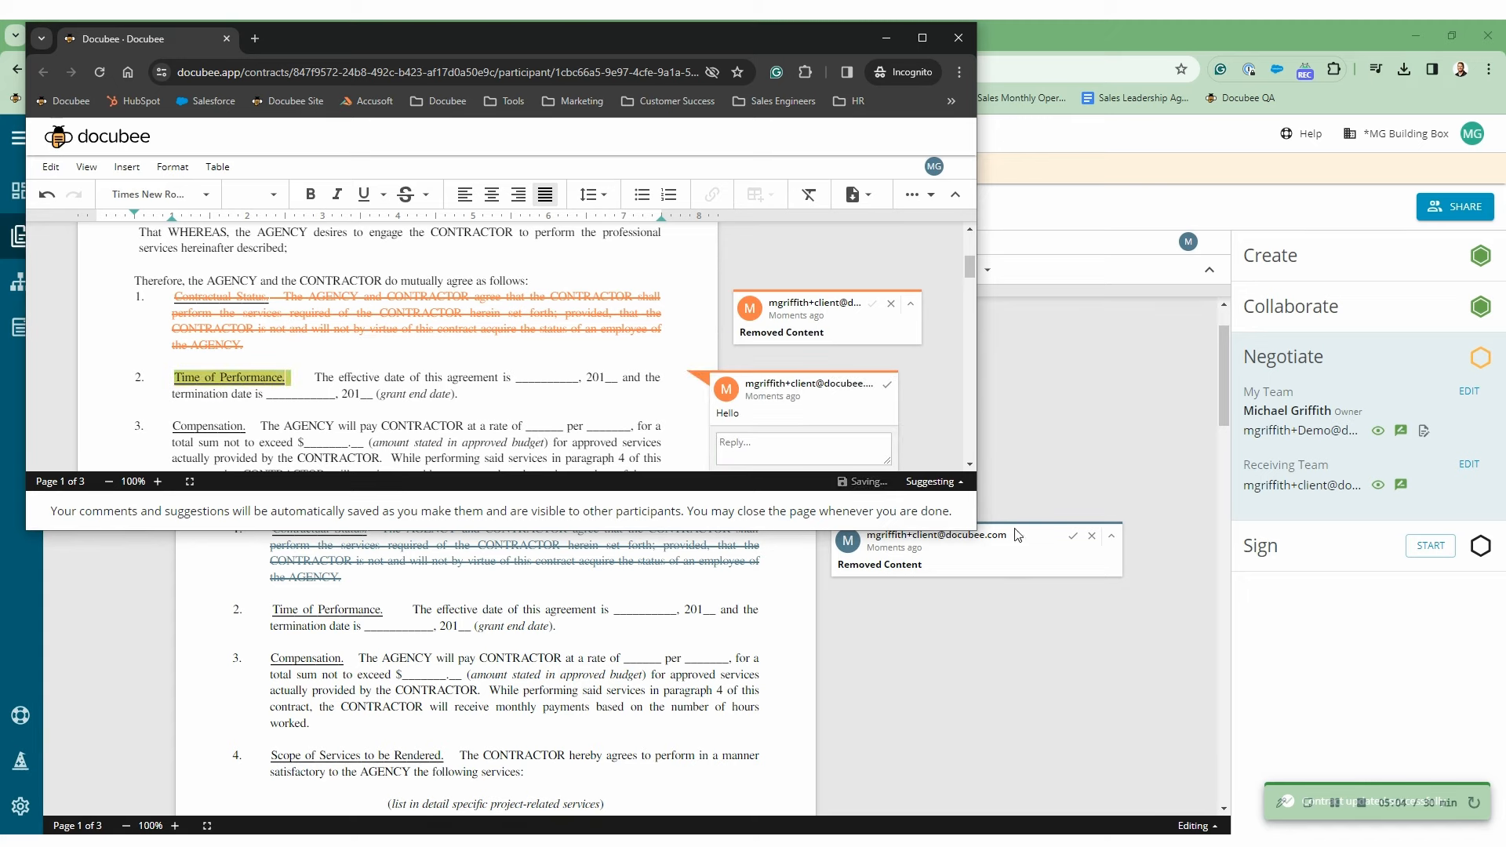
# - Accept the client's clause 1 removal, resolve the Hello comment, and move Contract 1 to Sign
pyautogui.click(1077, 543)
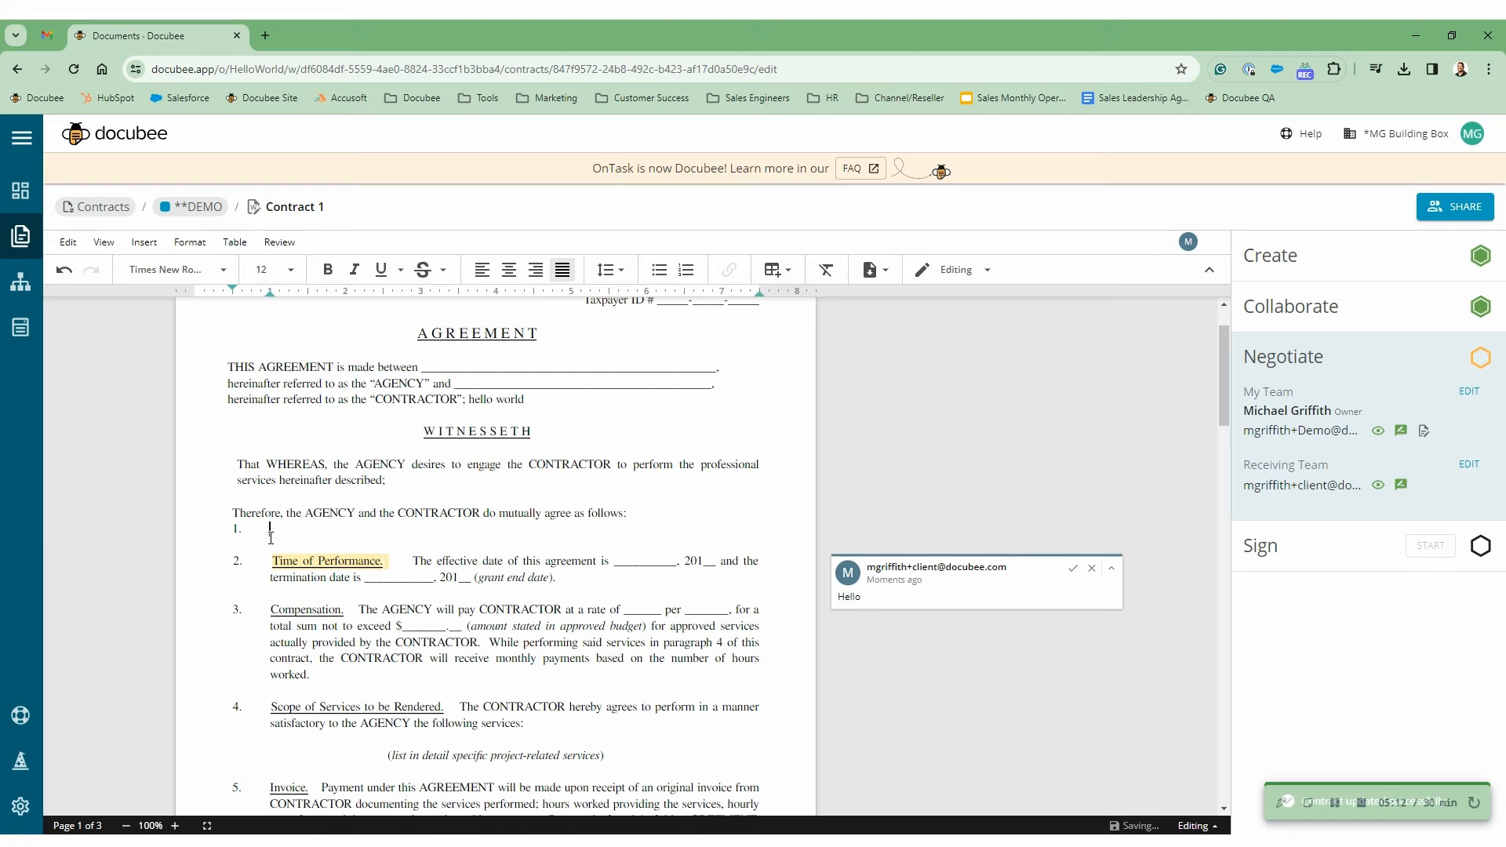
pyautogui.click(1073, 571)
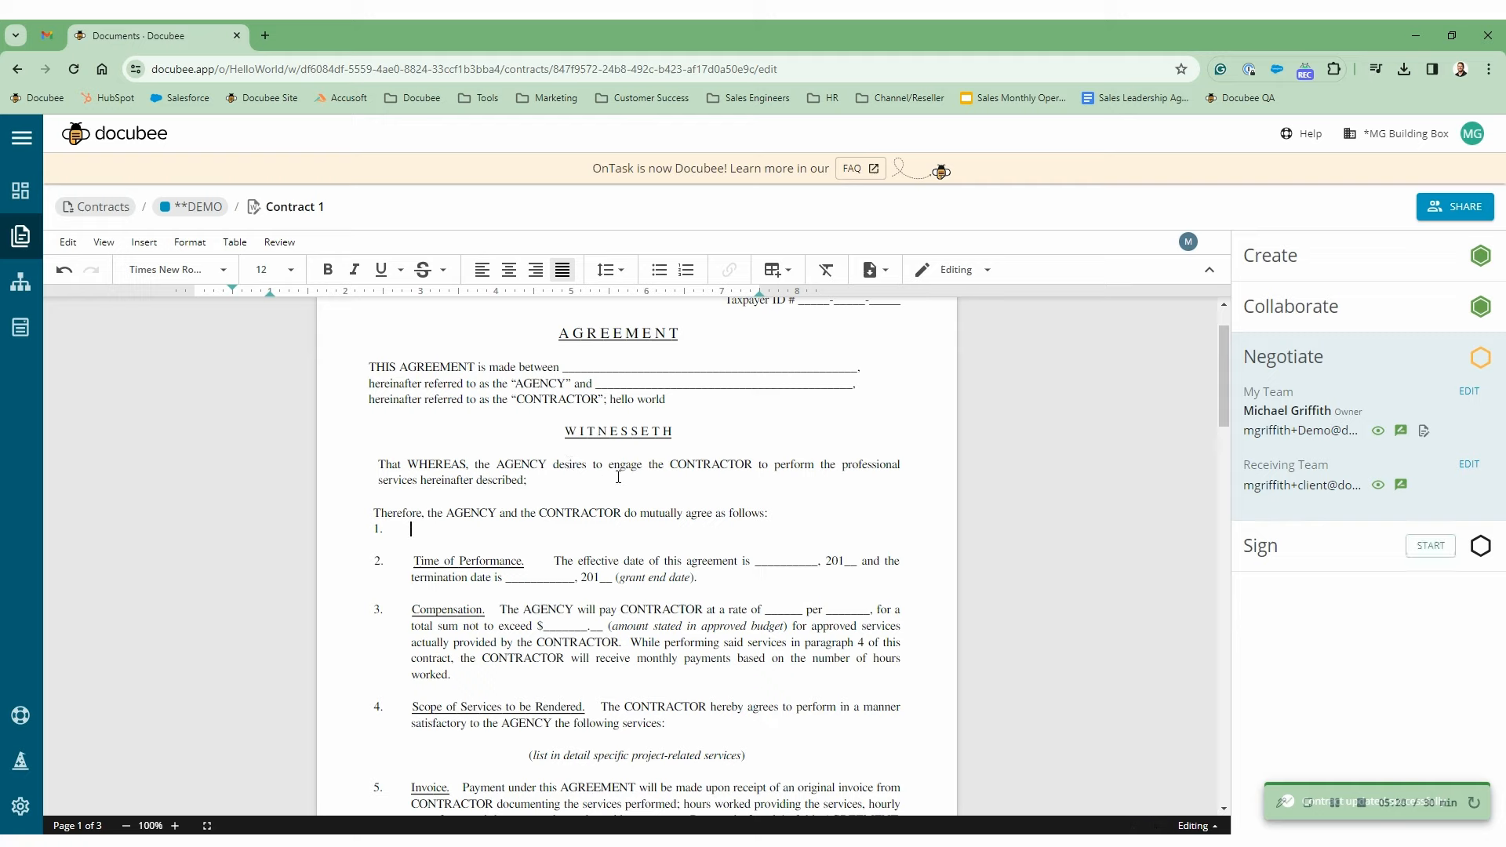
pyautogui.click(1429, 547)
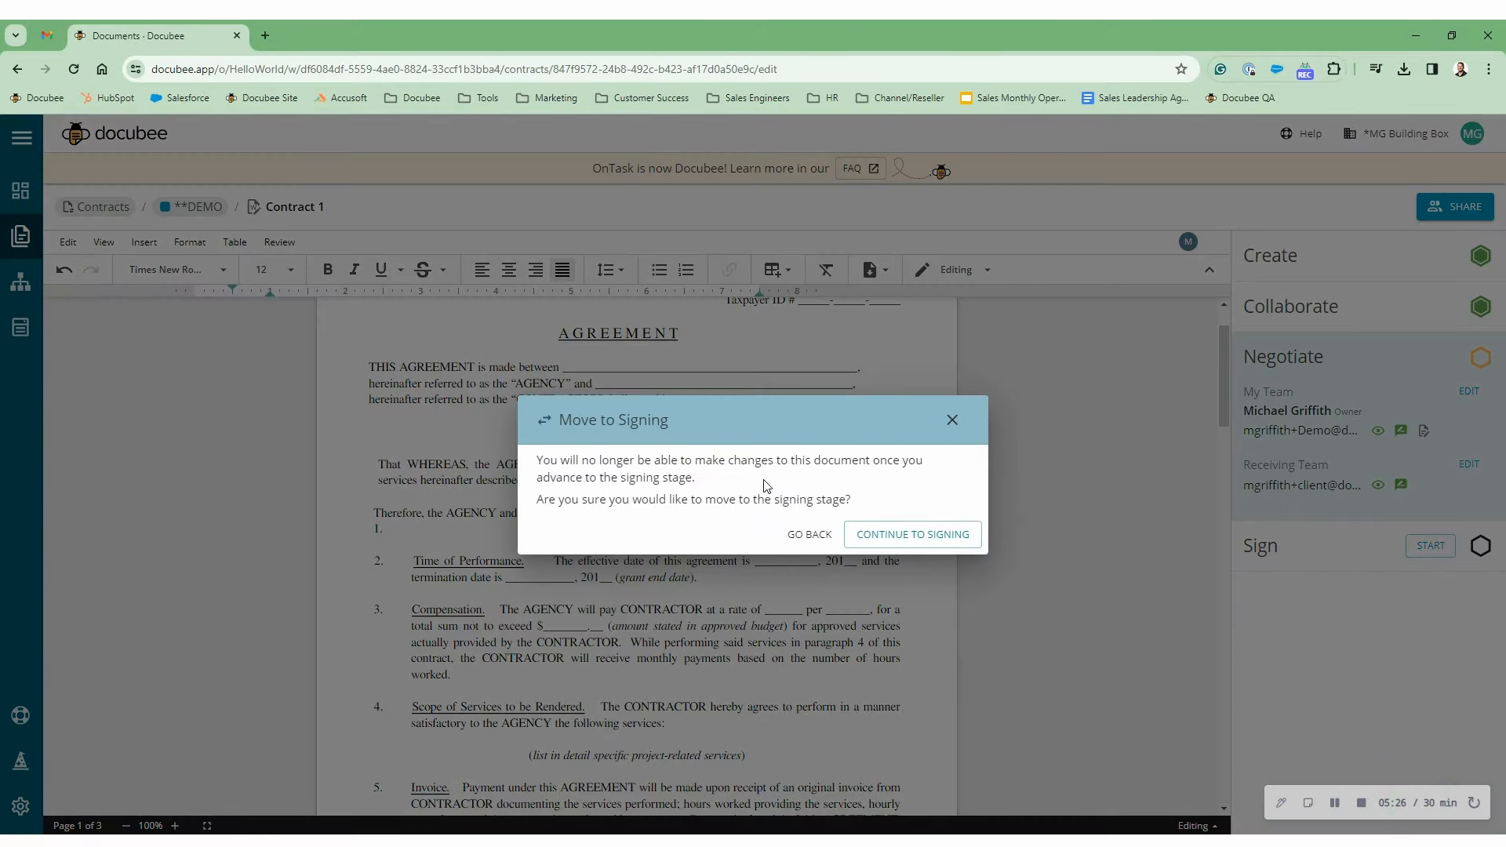
pyautogui.click(886, 539)
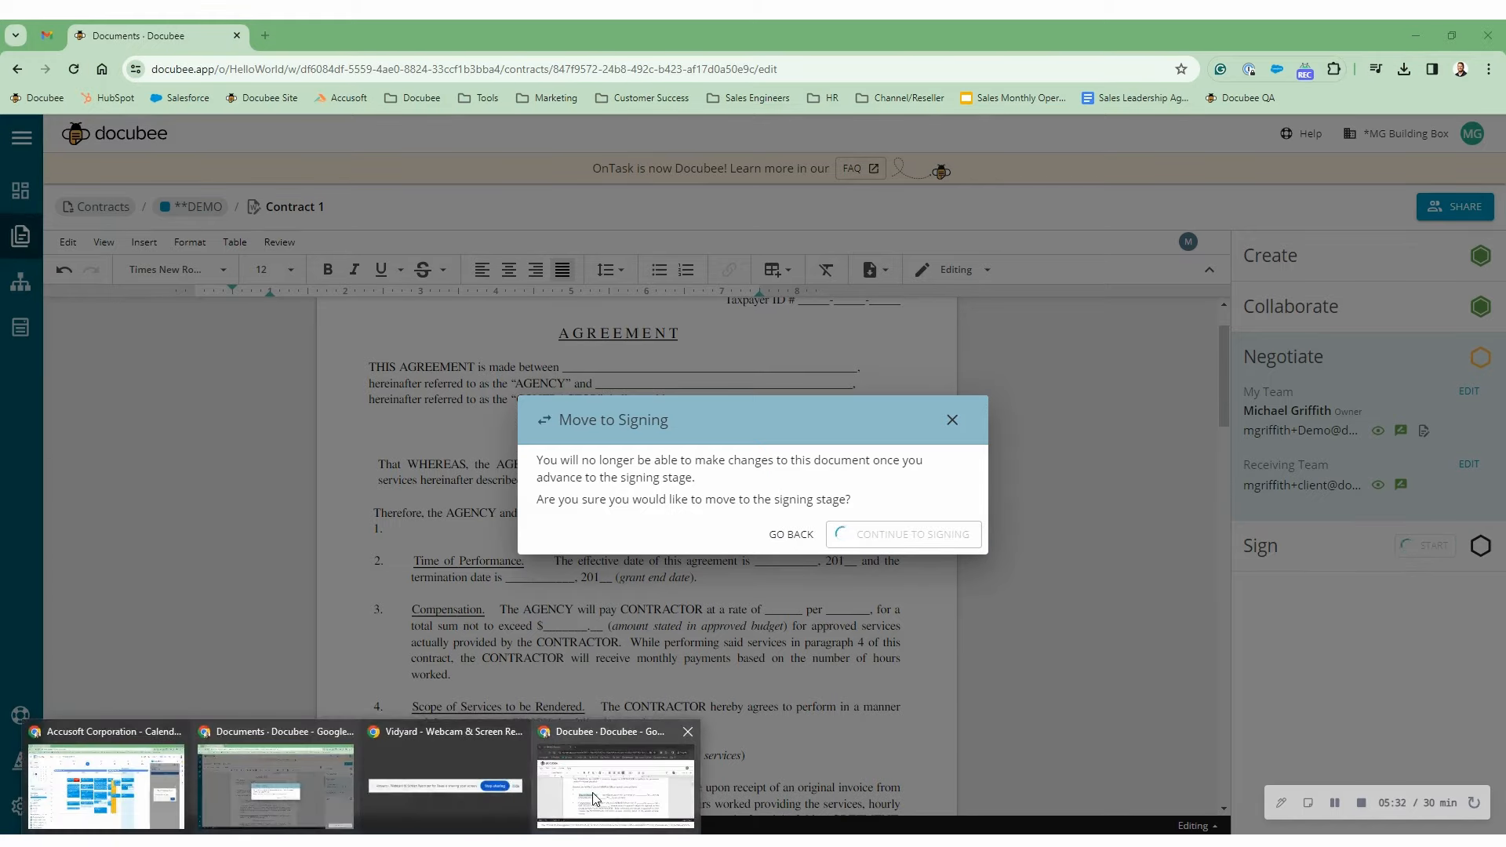
pyautogui.click(597, 765)
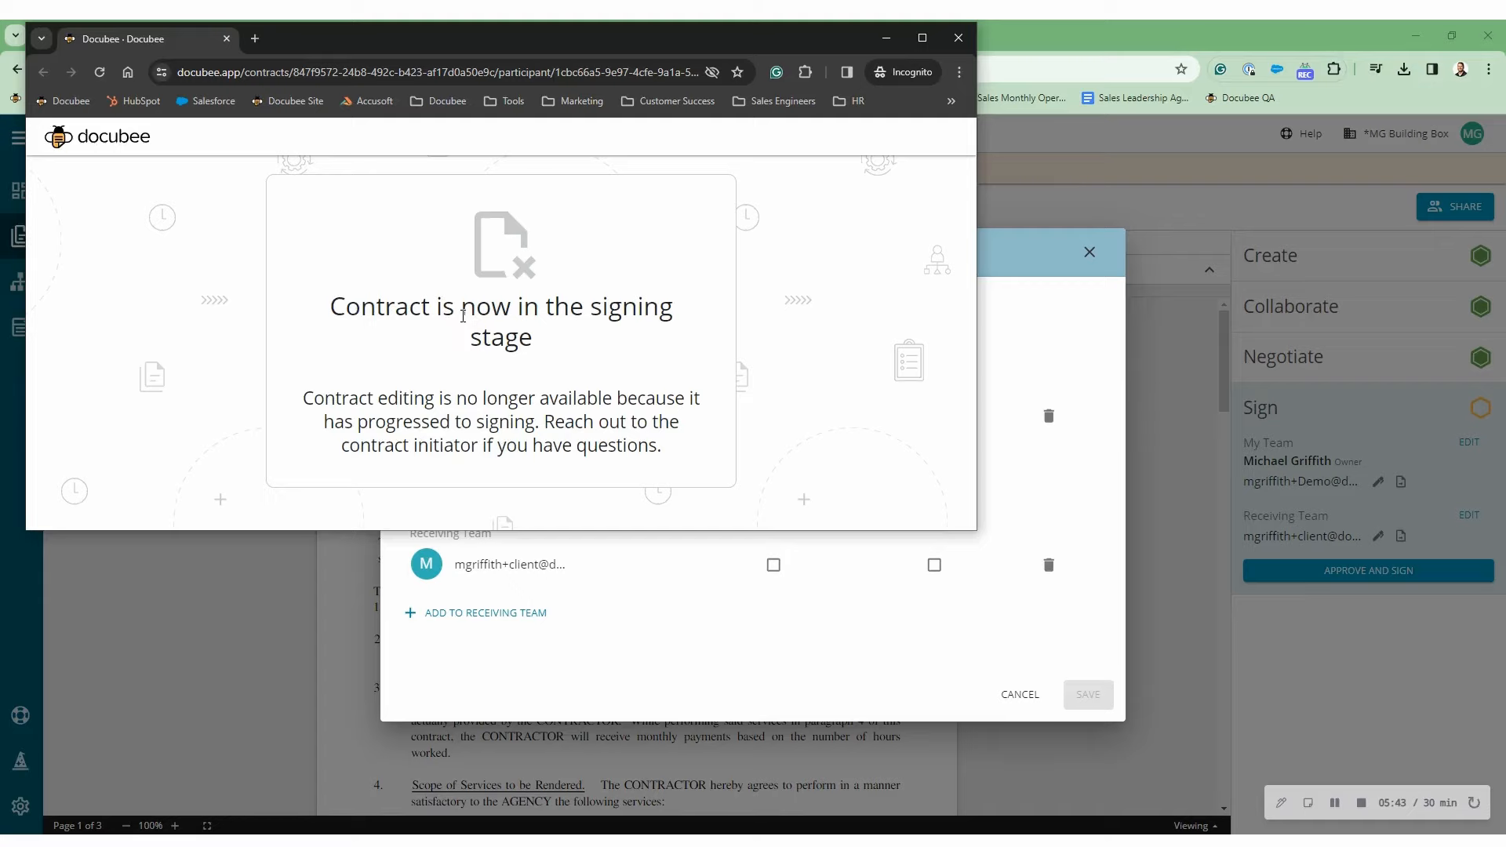
# - Close the incognito window and make the Receiving Team client the only signer, also receiving a copy
pyautogui.click(958, 38)
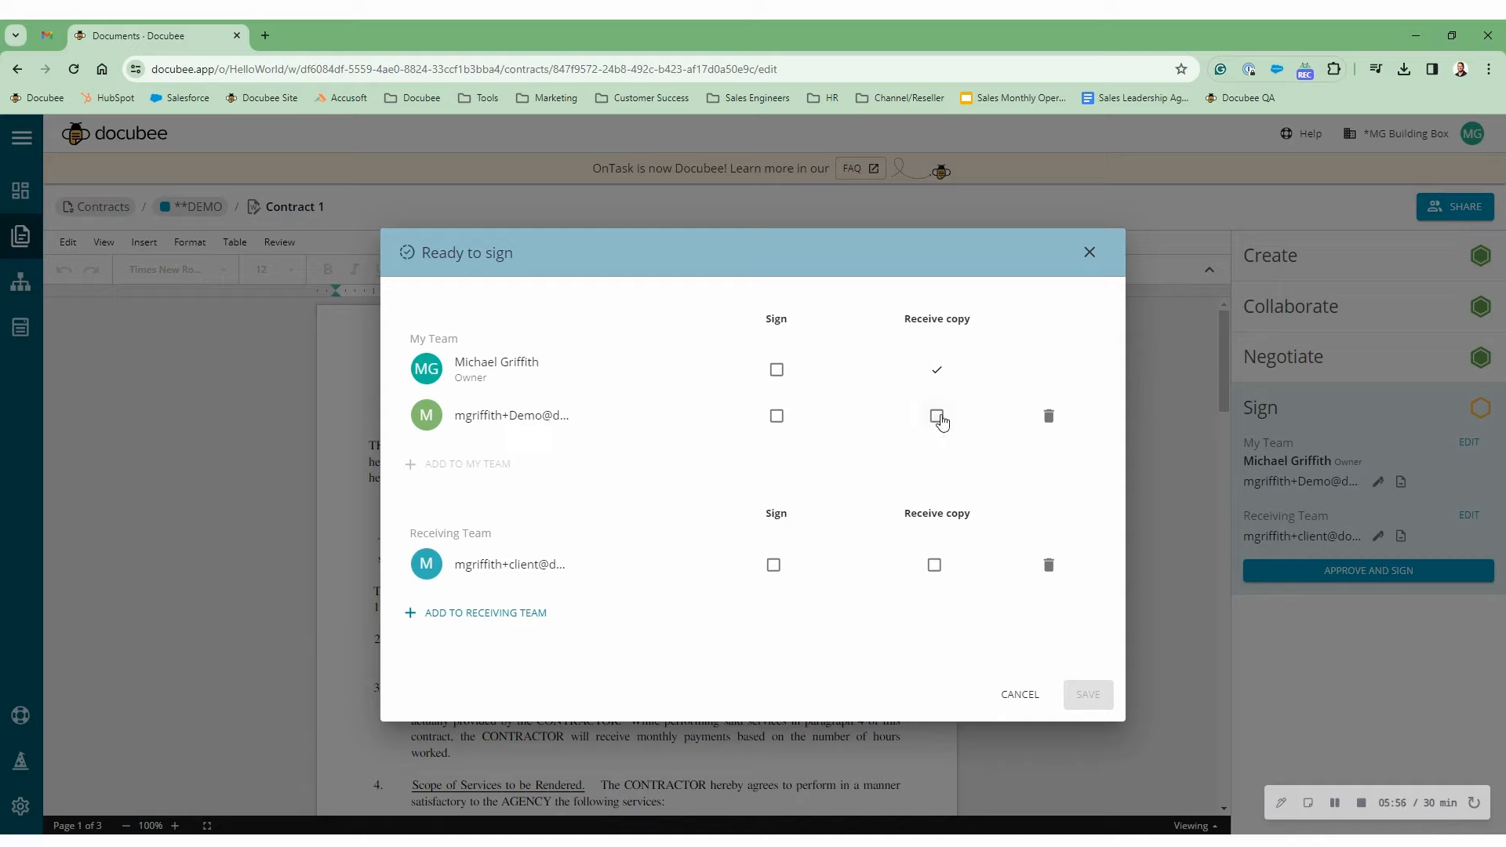
pyautogui.click(776, 369)
pyautogui.click(777, 416)
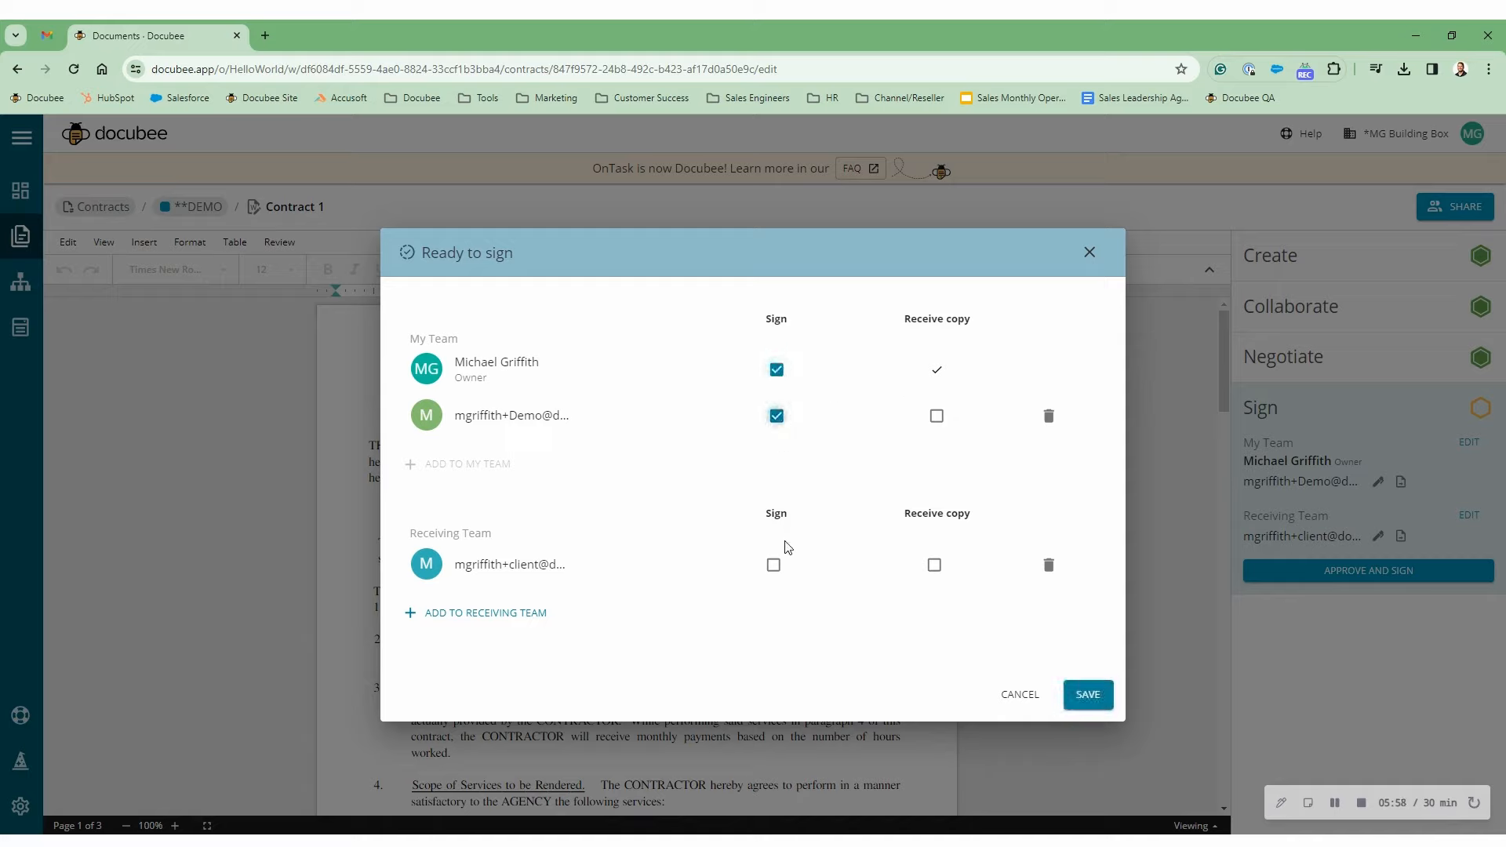
pyautogui.click(773, 565)
pyautogui.click(776, 369)
pyautogui.click(777, 415)
pyautogui.click(934, 566)
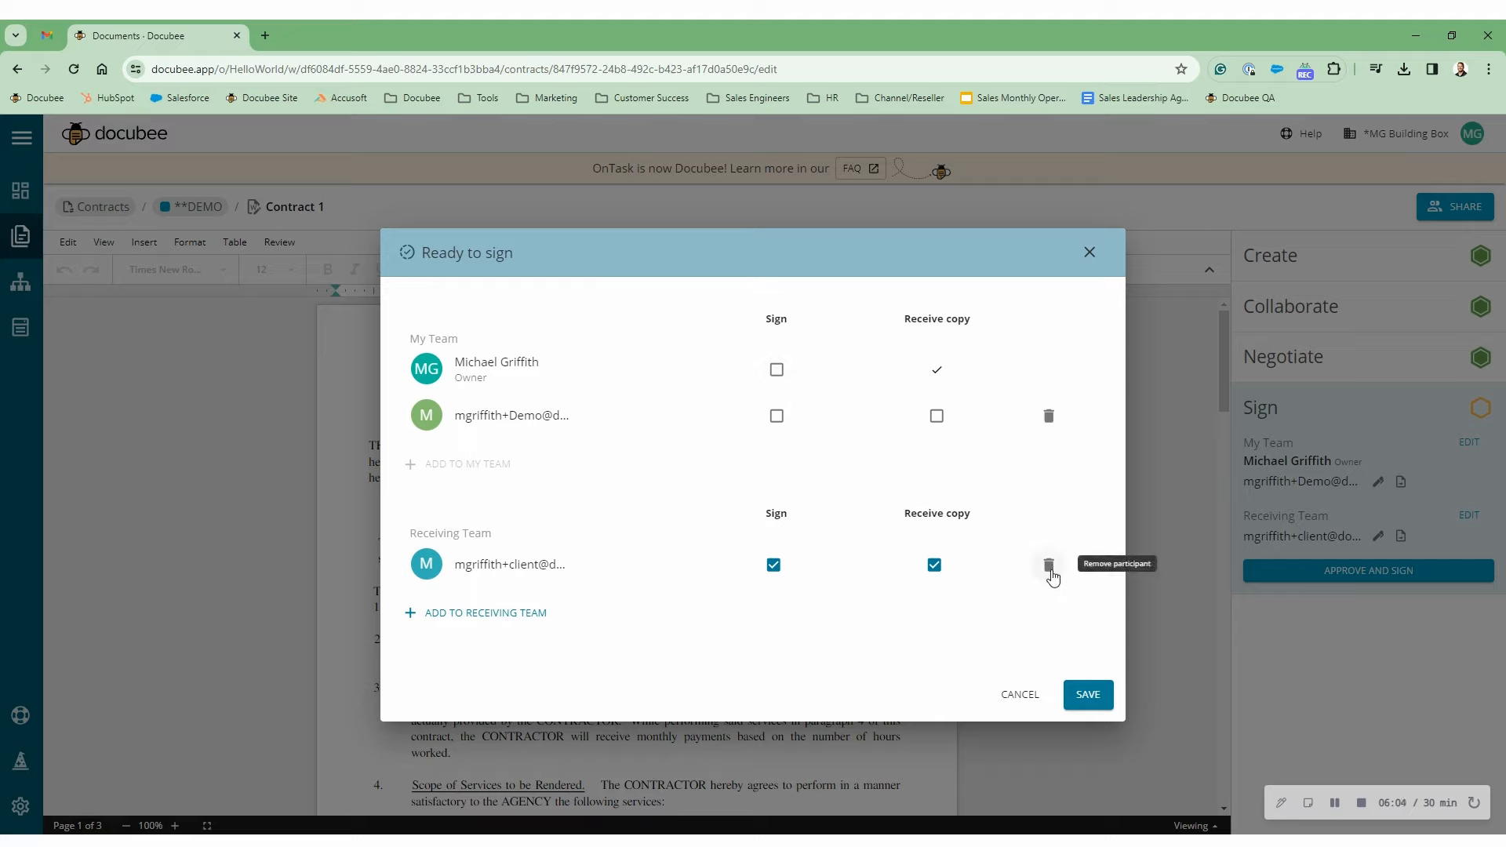
pyautogui.click(1081, 696)
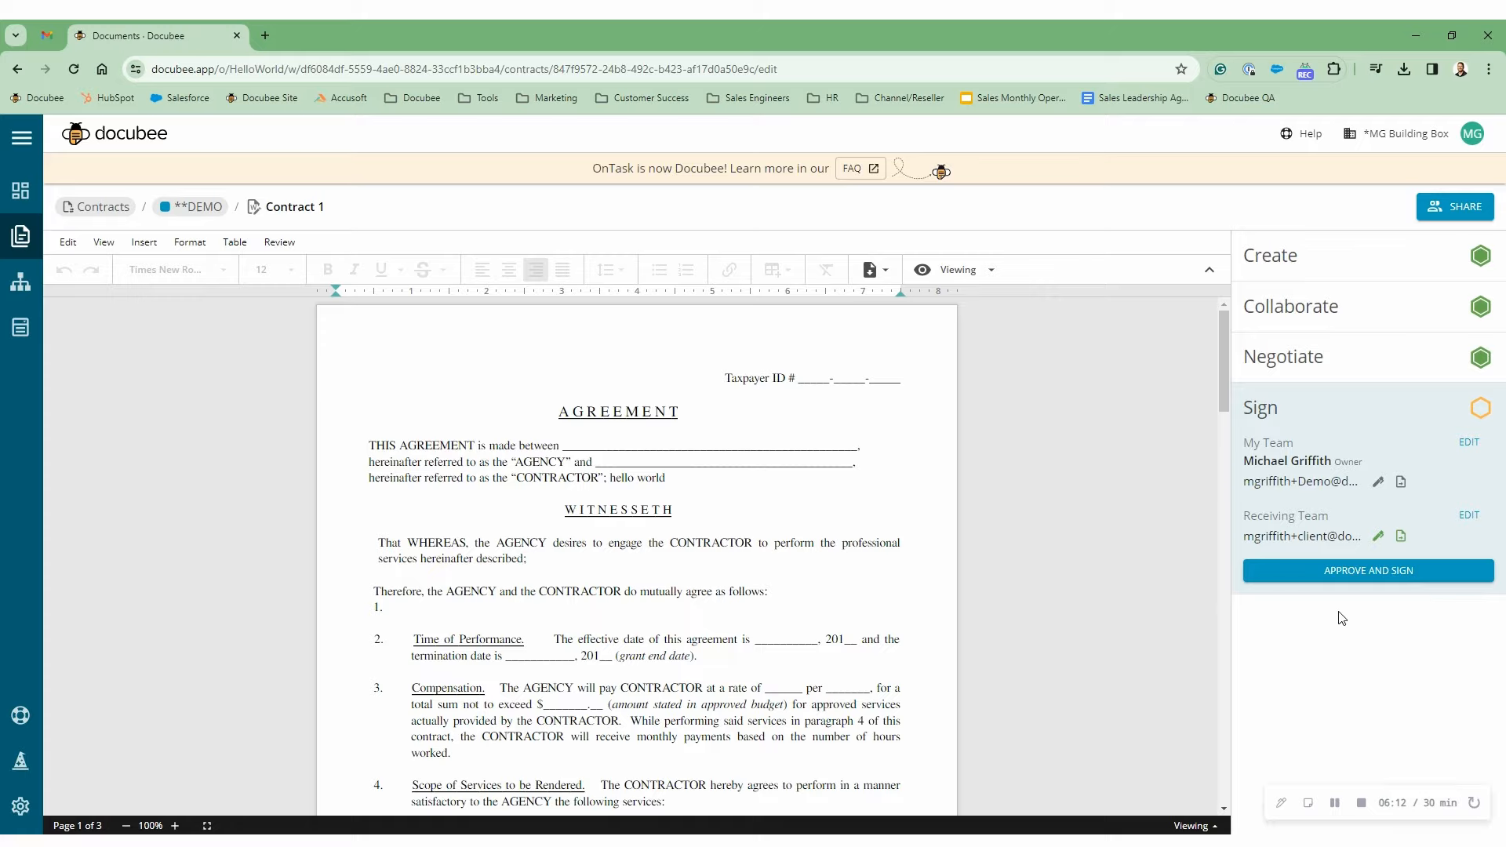
# - Start Approve and Sign with Send and Sign, enabling a customized notification email for the signer
pyautogui.click(1368, 578)
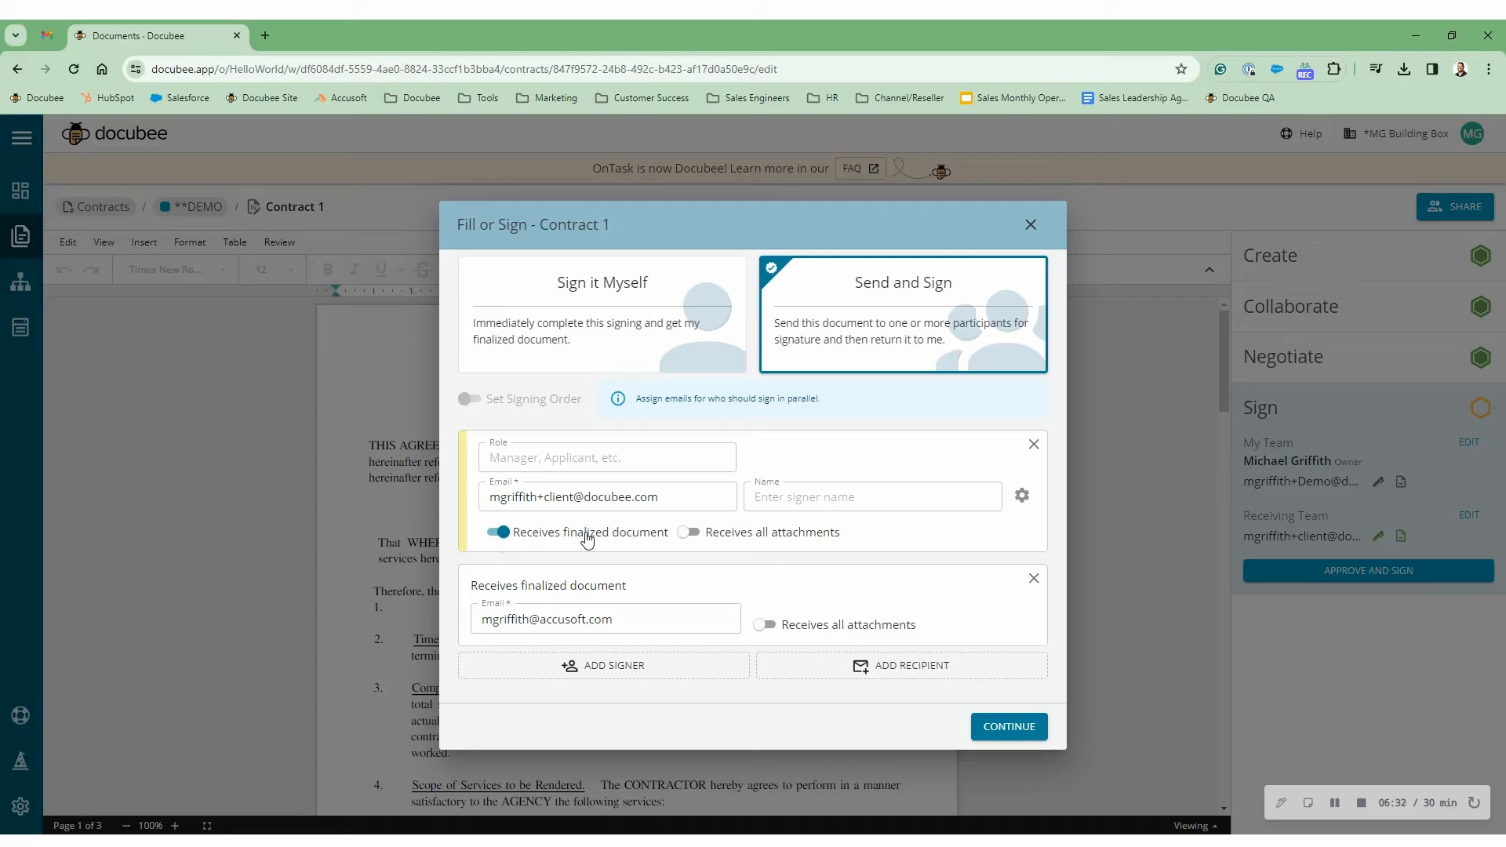
pyautogui.click(1022, 496)
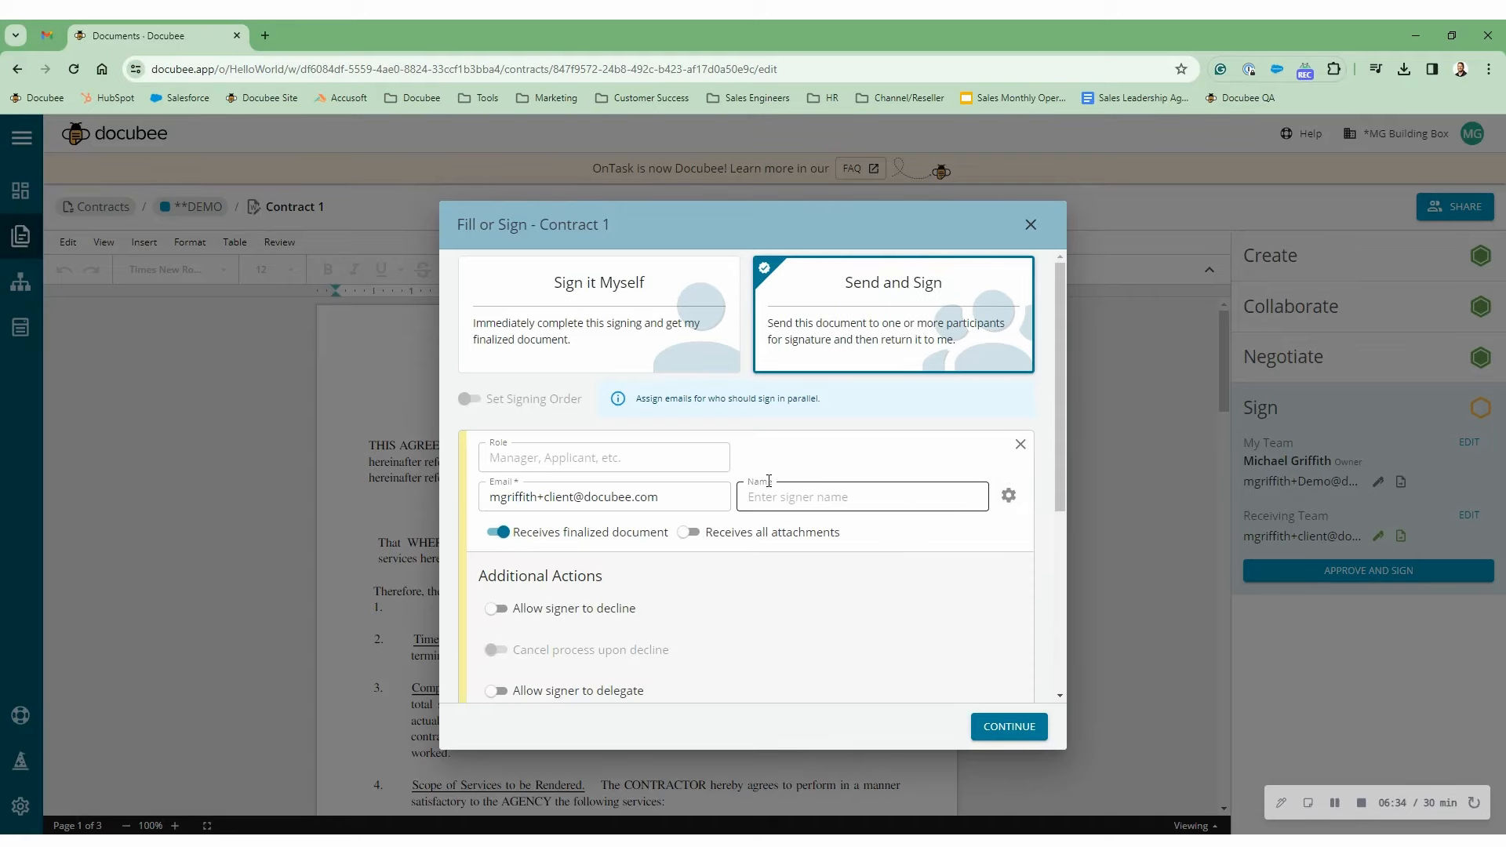
pyautogui.scroll(-2, 549, 494)
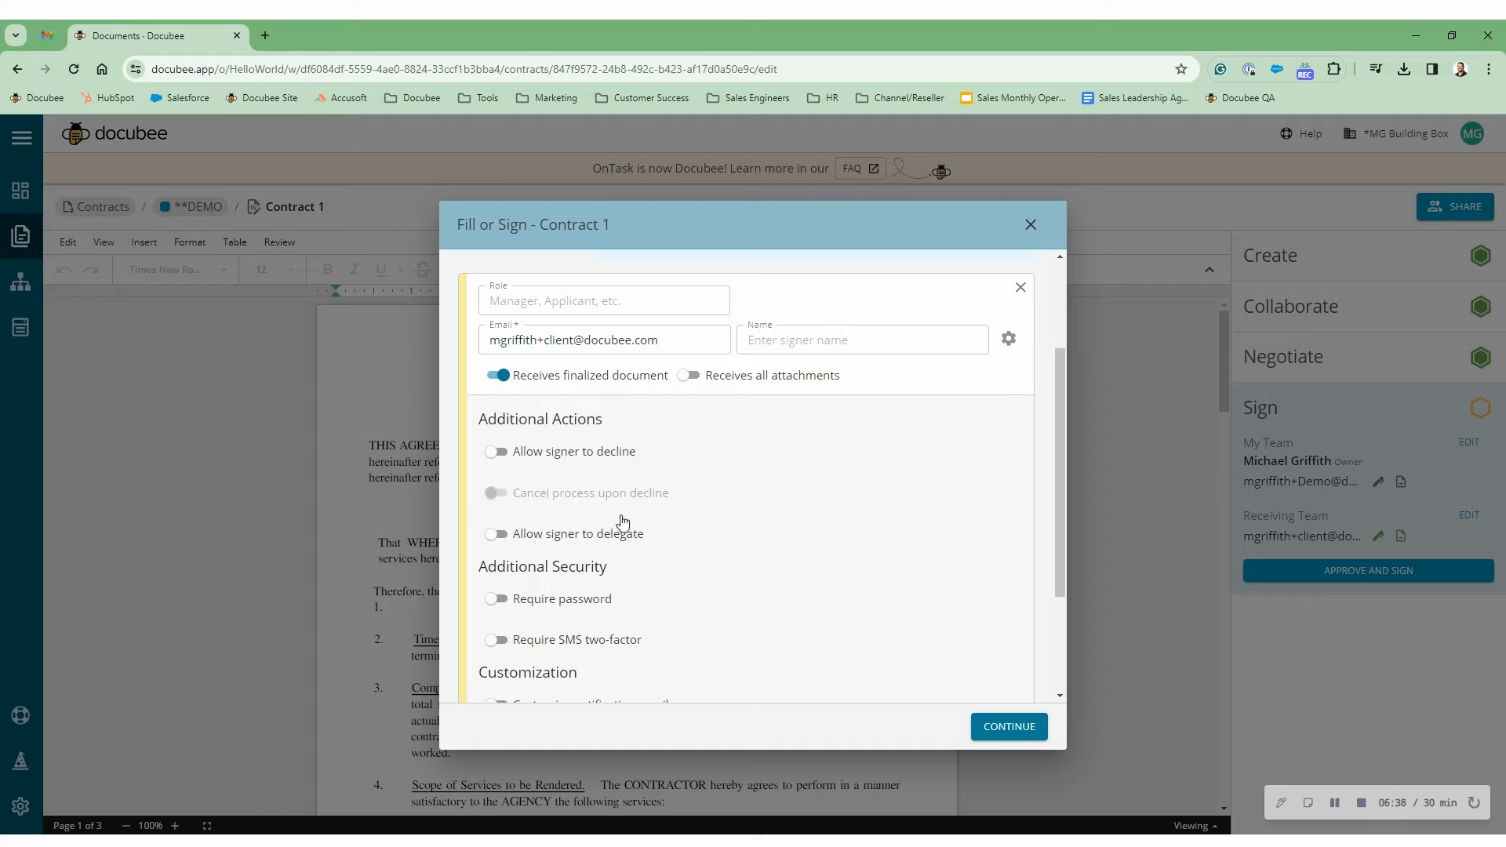
pyautogui.scroll(-1, 593, 533)
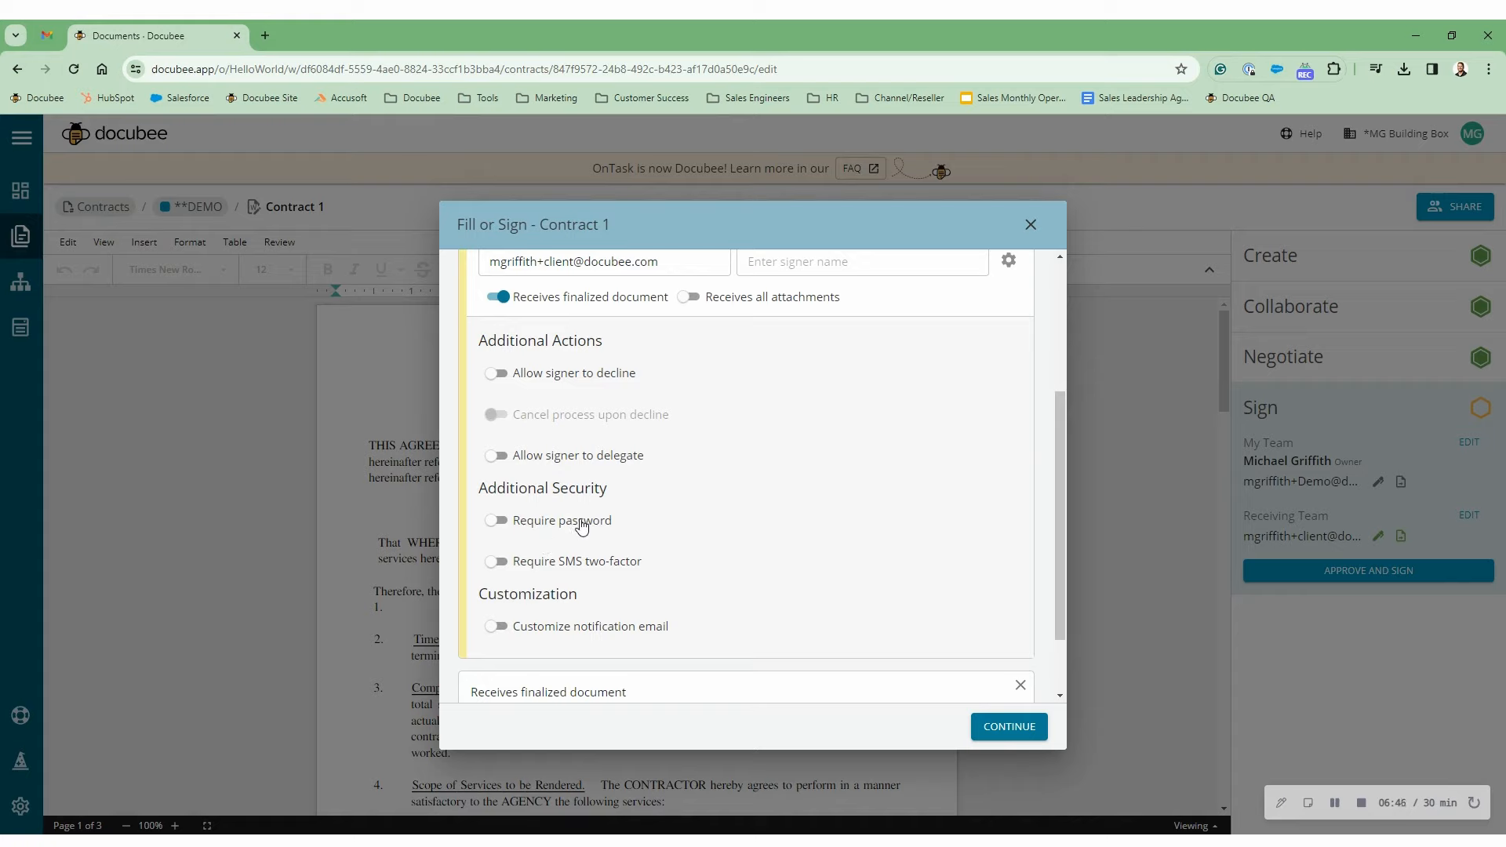
pyautogui.scroll(-2, 581, 526)
pyautogui.click(497, 537)
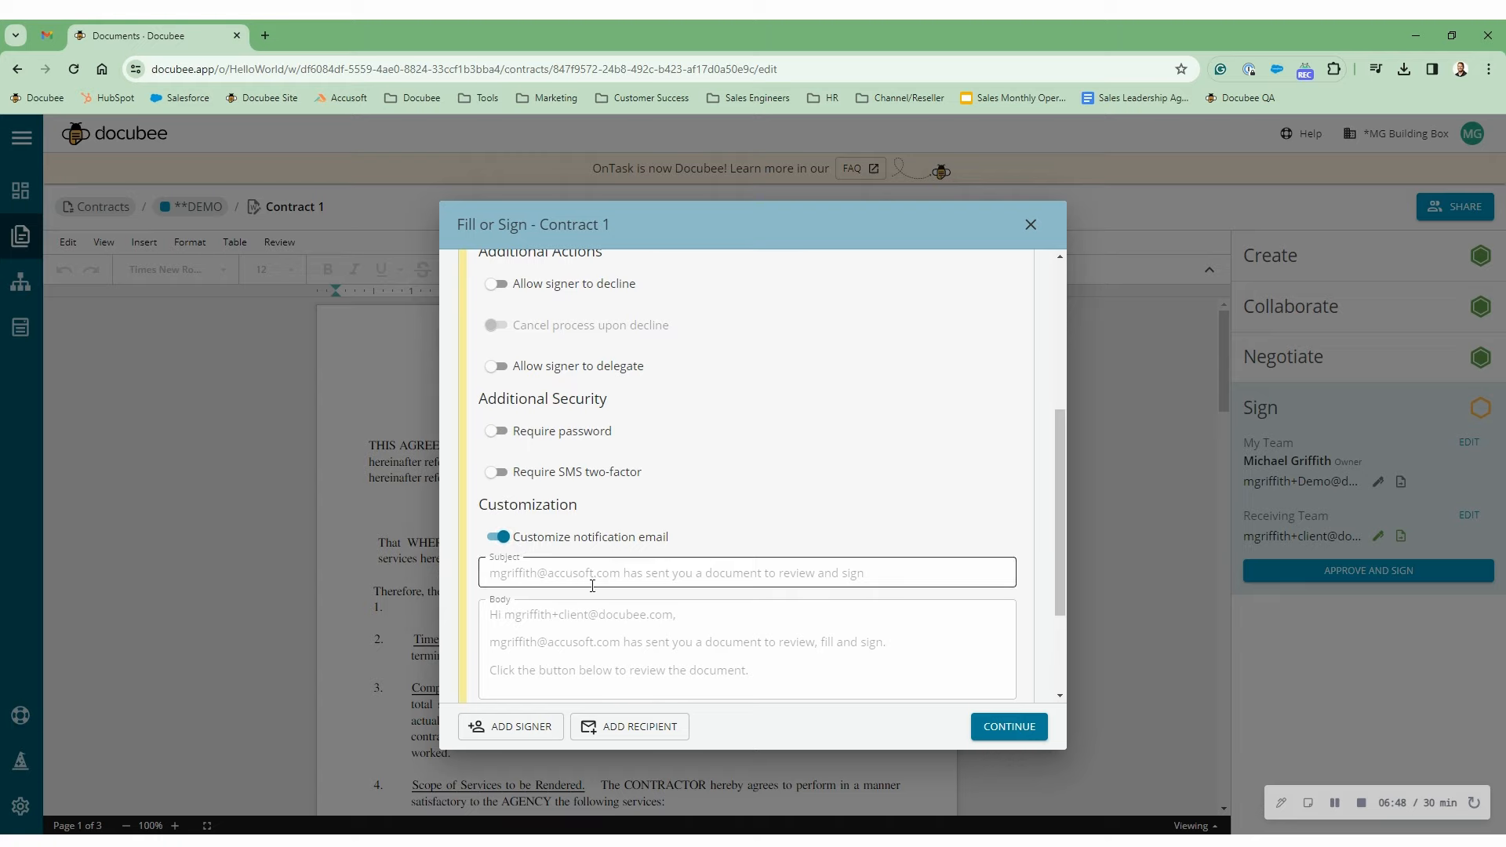
pyautogui.scroll(-2, 592, 585)
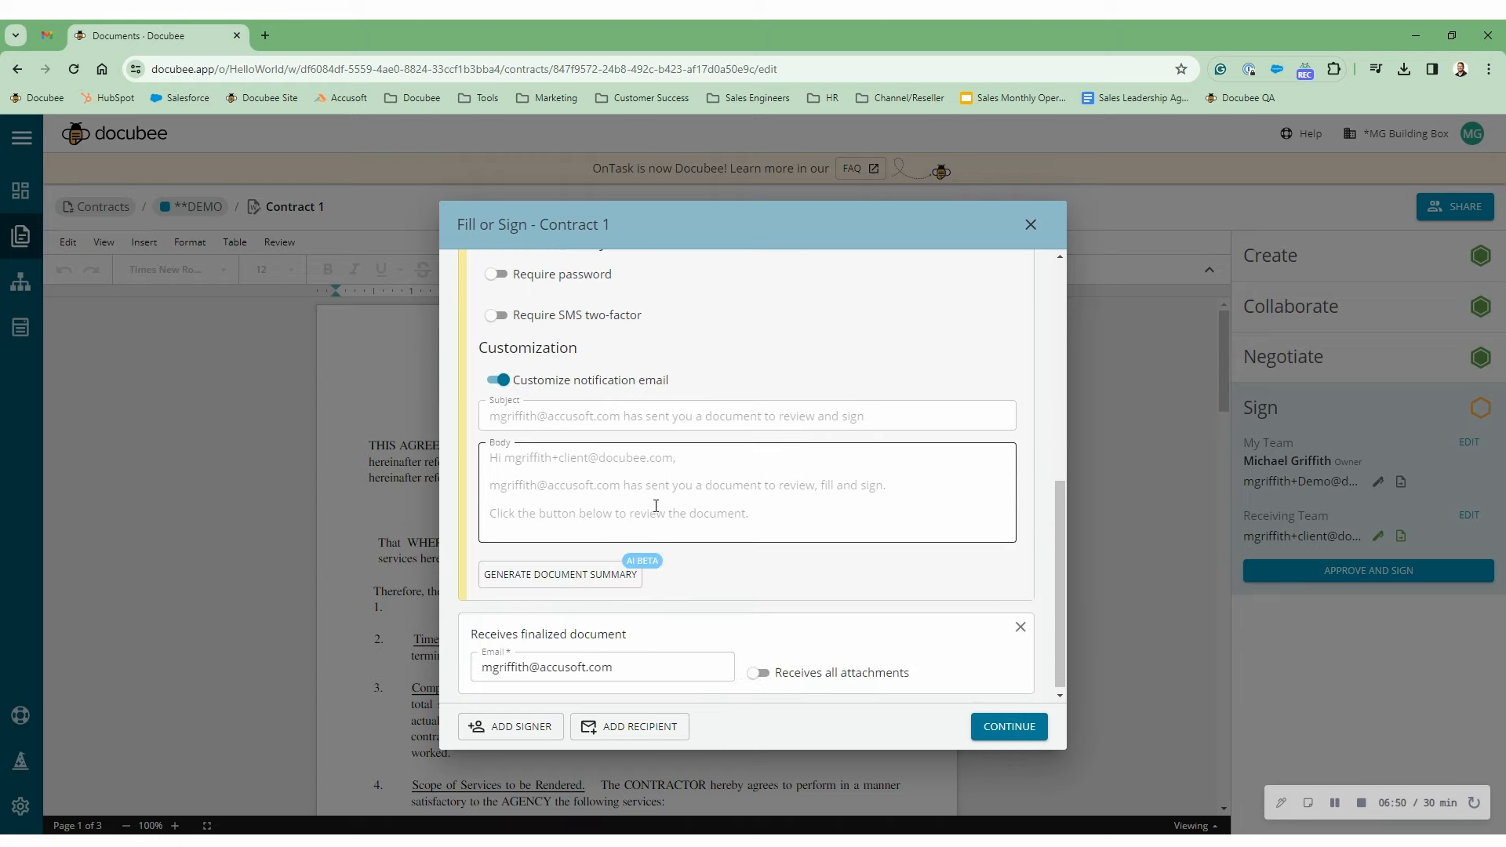
pyautogui.scroll(-1, 635, 526)
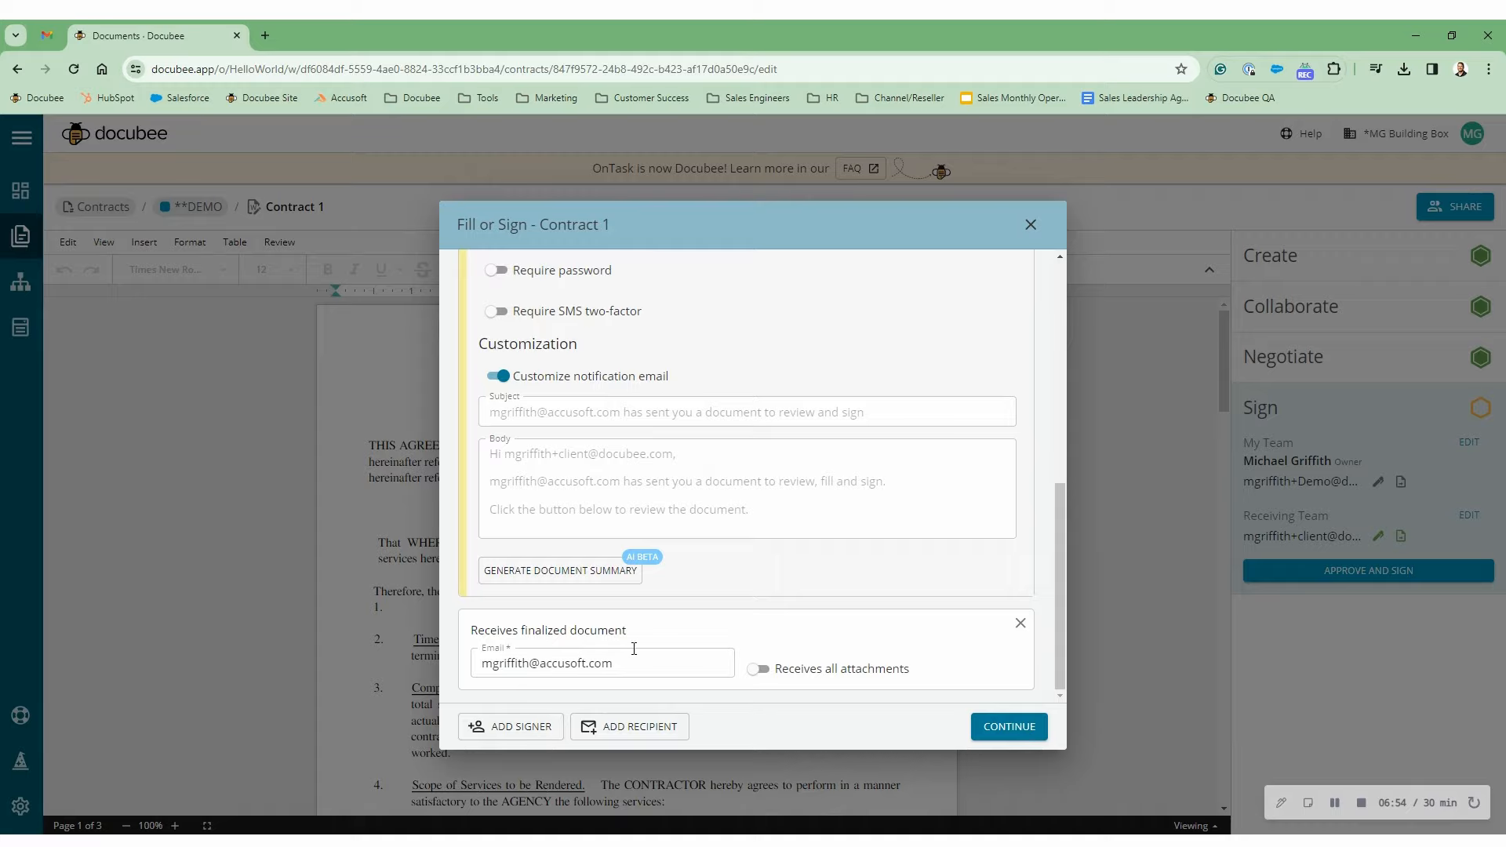
pyautogui.scroll(8, 902, 517)
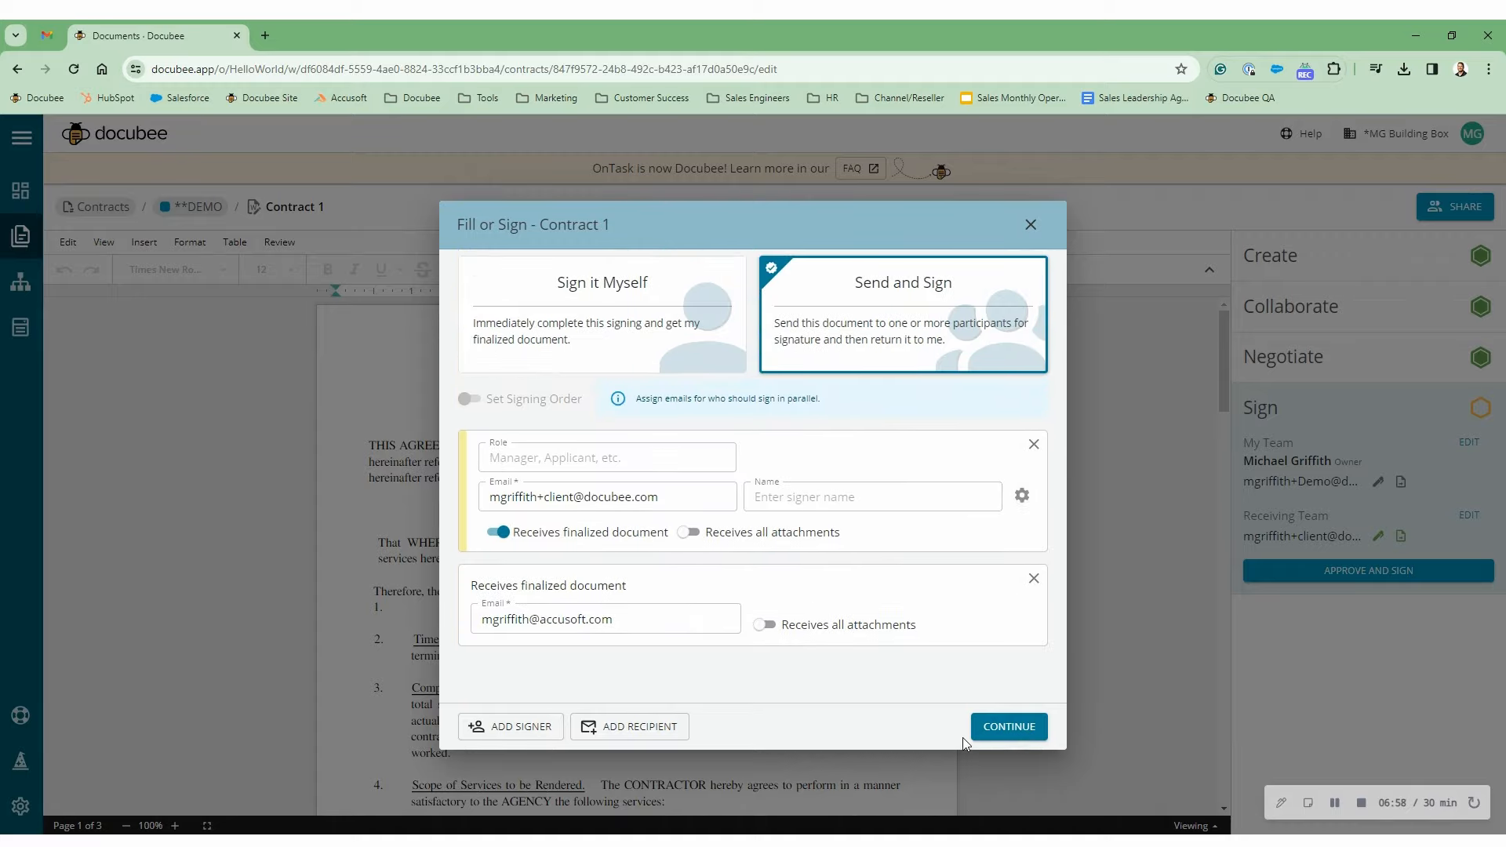
# - Place a required client Sign Here field after 'made between', narrowed to fit the blank
pyautogui.click(994, 730)
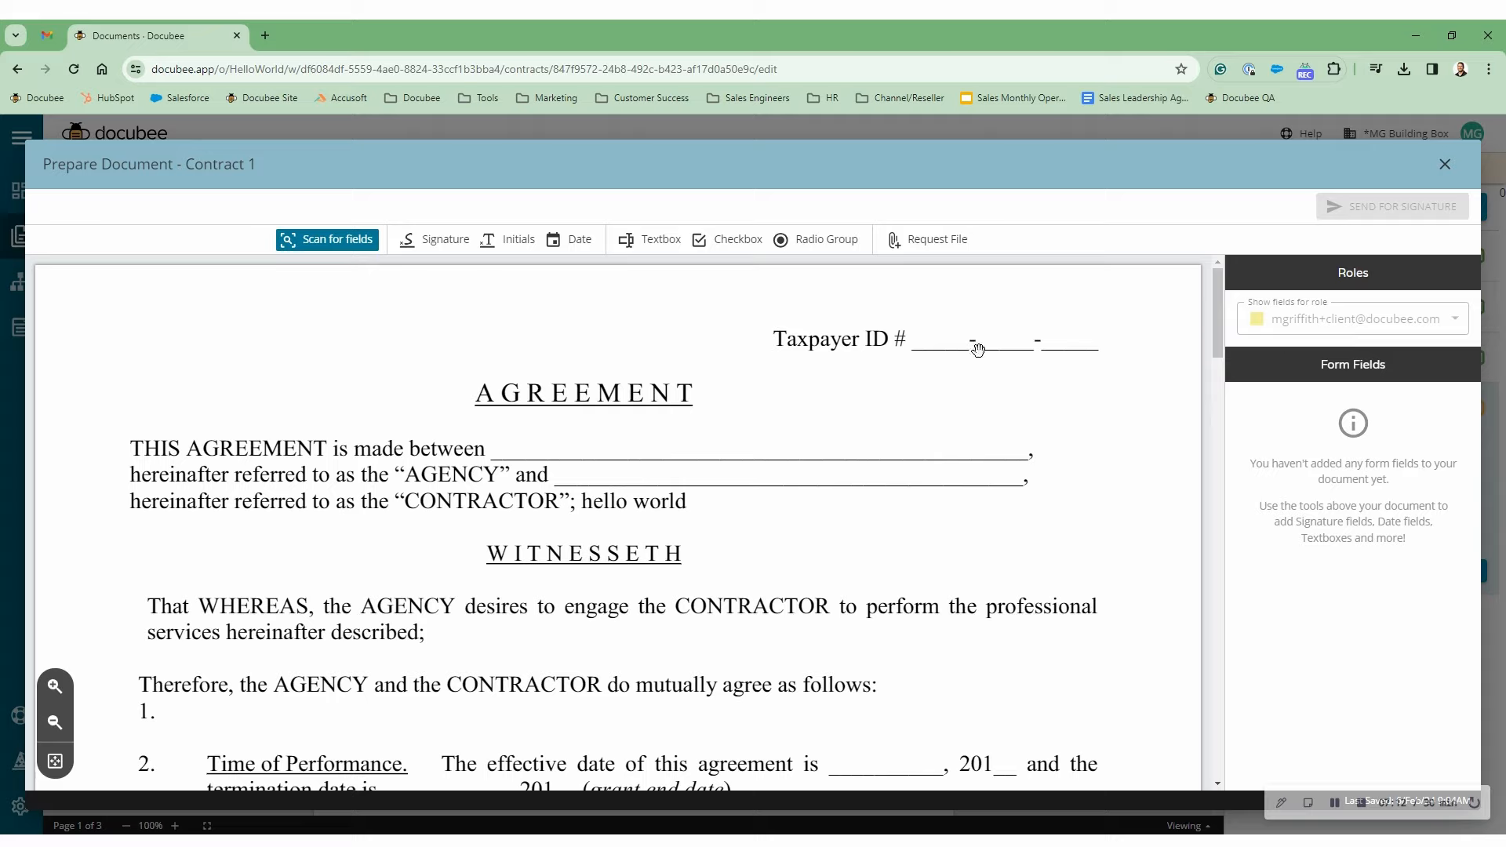
pyautogui.moveTo(447, 239)
pyautogui.mouseDown()
pyautogui.moveTo(624, 473)
pyautogui.moveTo(638, 440)
pyautogui.mouseUp()
pyautogui.moveTo(789, 442)
pyautogui.mouseDown()
pyautogui.moveTo(680, 442)
pyautogui.moveTo(730, 442)
pyautogui.moveTo(692, 441)
pyautogui.mouseUp()
pyautogui.click(1292, 377)
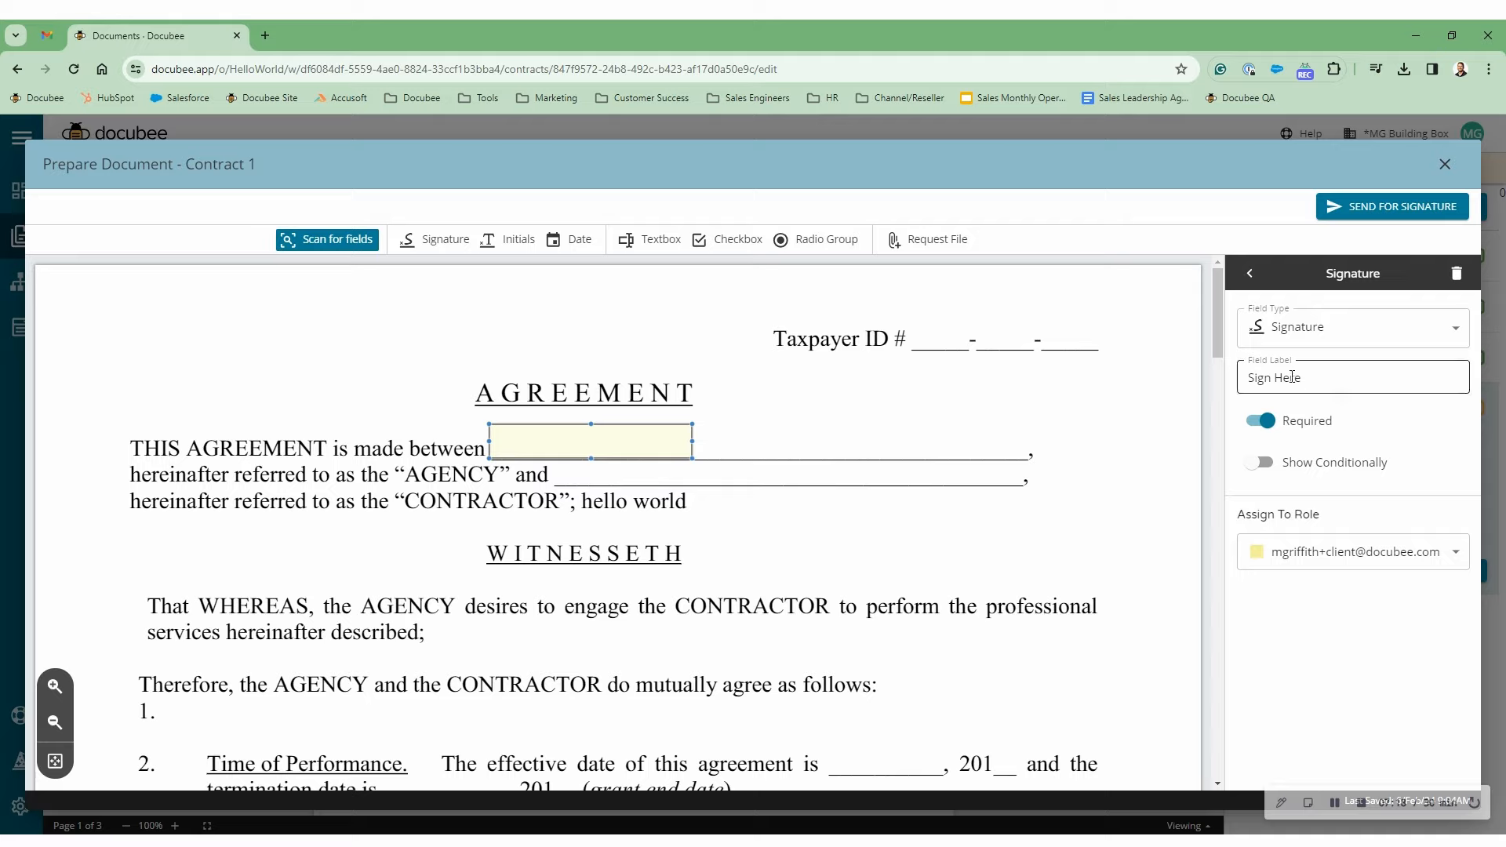
pyautogui.click(1271, 427)
pyautogui.click(1266, 429)
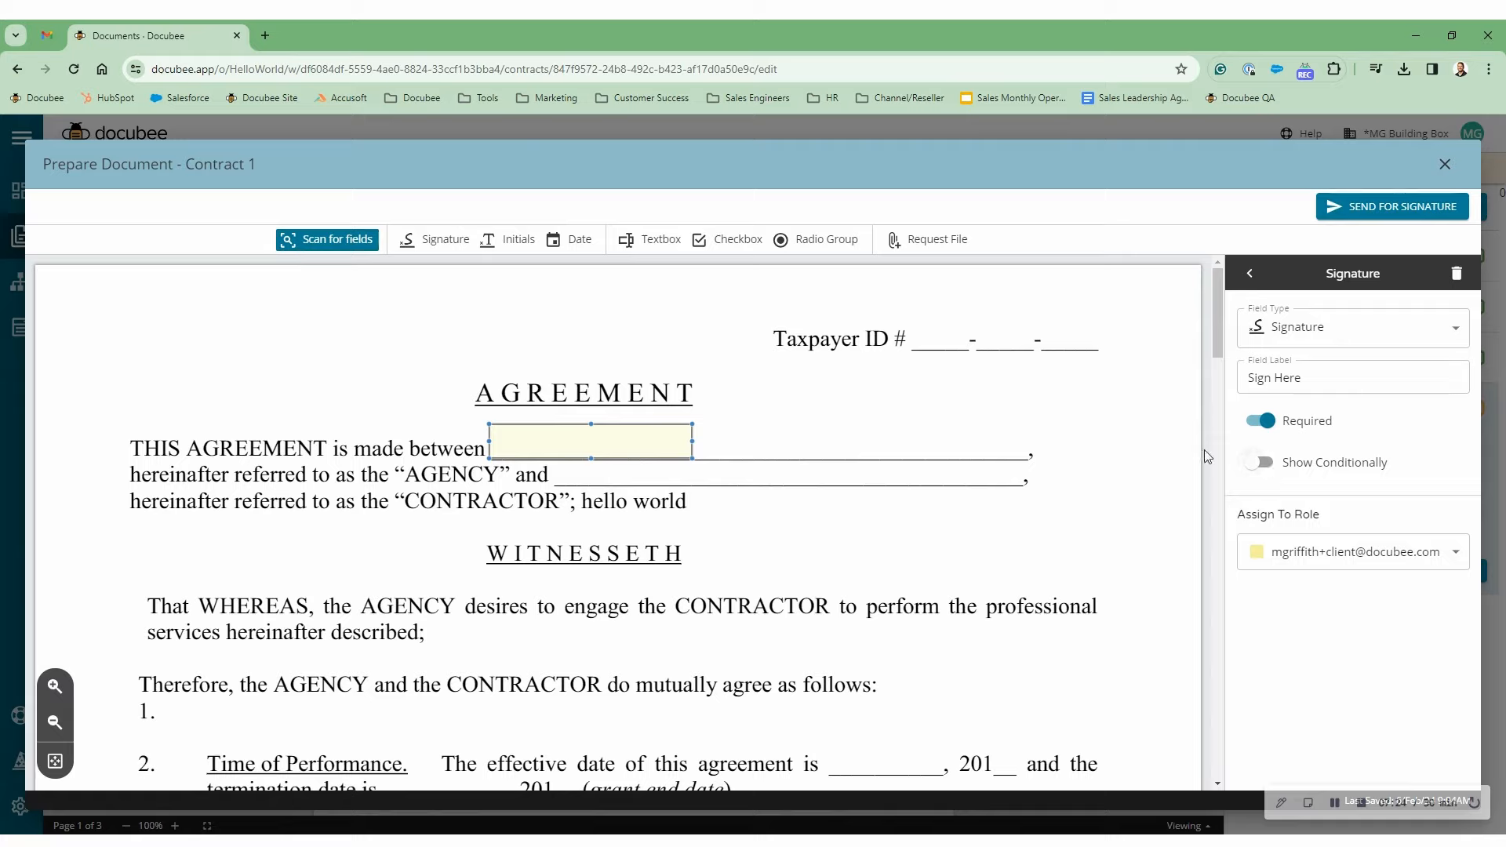
pyautogui.click(805, 410)
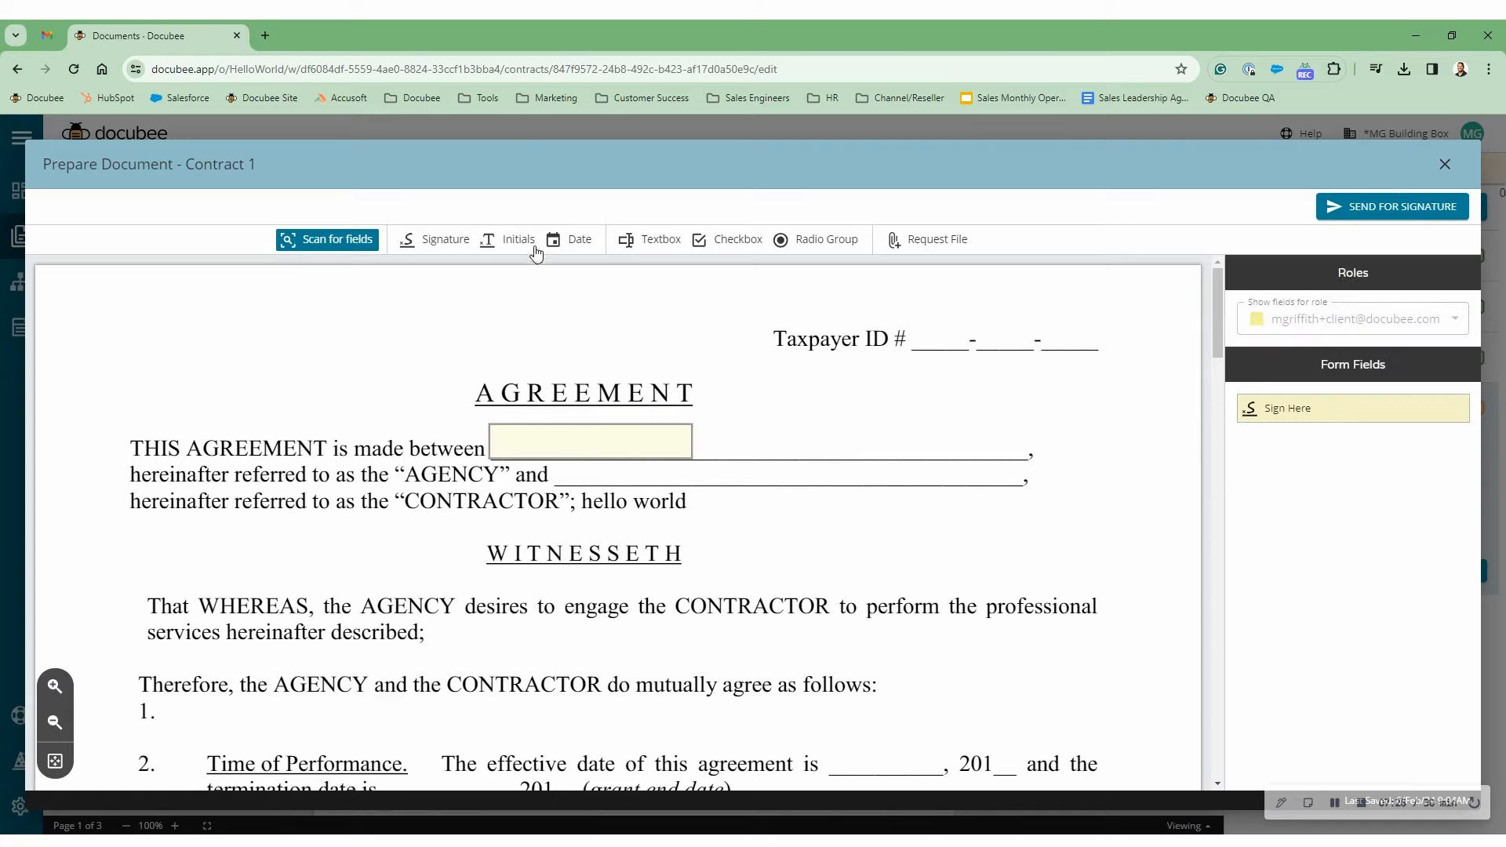
# - Add a Date field beside the signature, prefilled with the date acted upon
pyautogui.moveTo(575, 239); pyautogui.dragTo(853, 440)
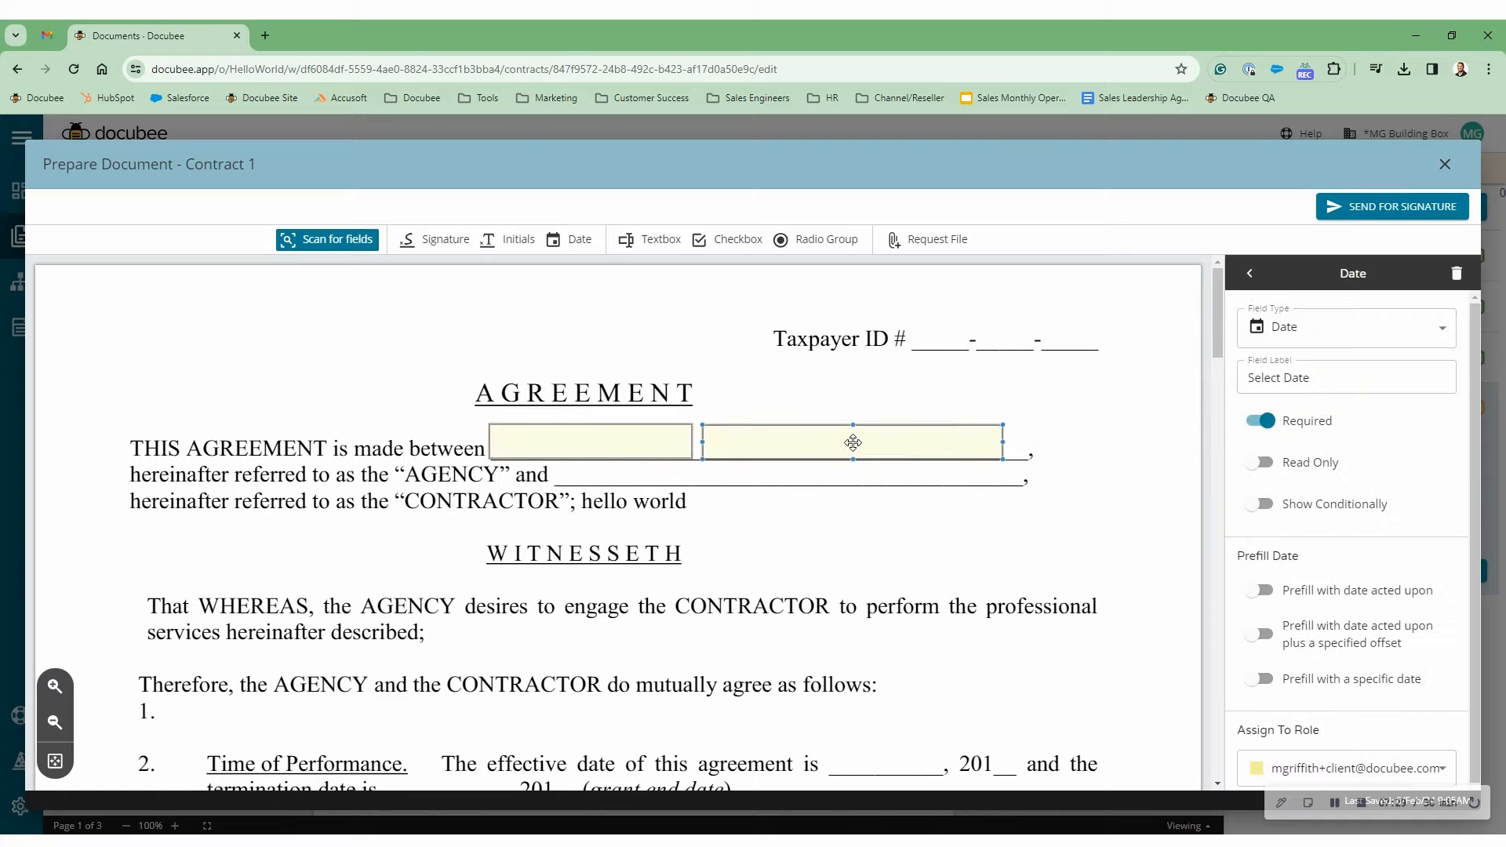
pyautogui.click(1264, 596)
pyautogui.click(1110, 399)
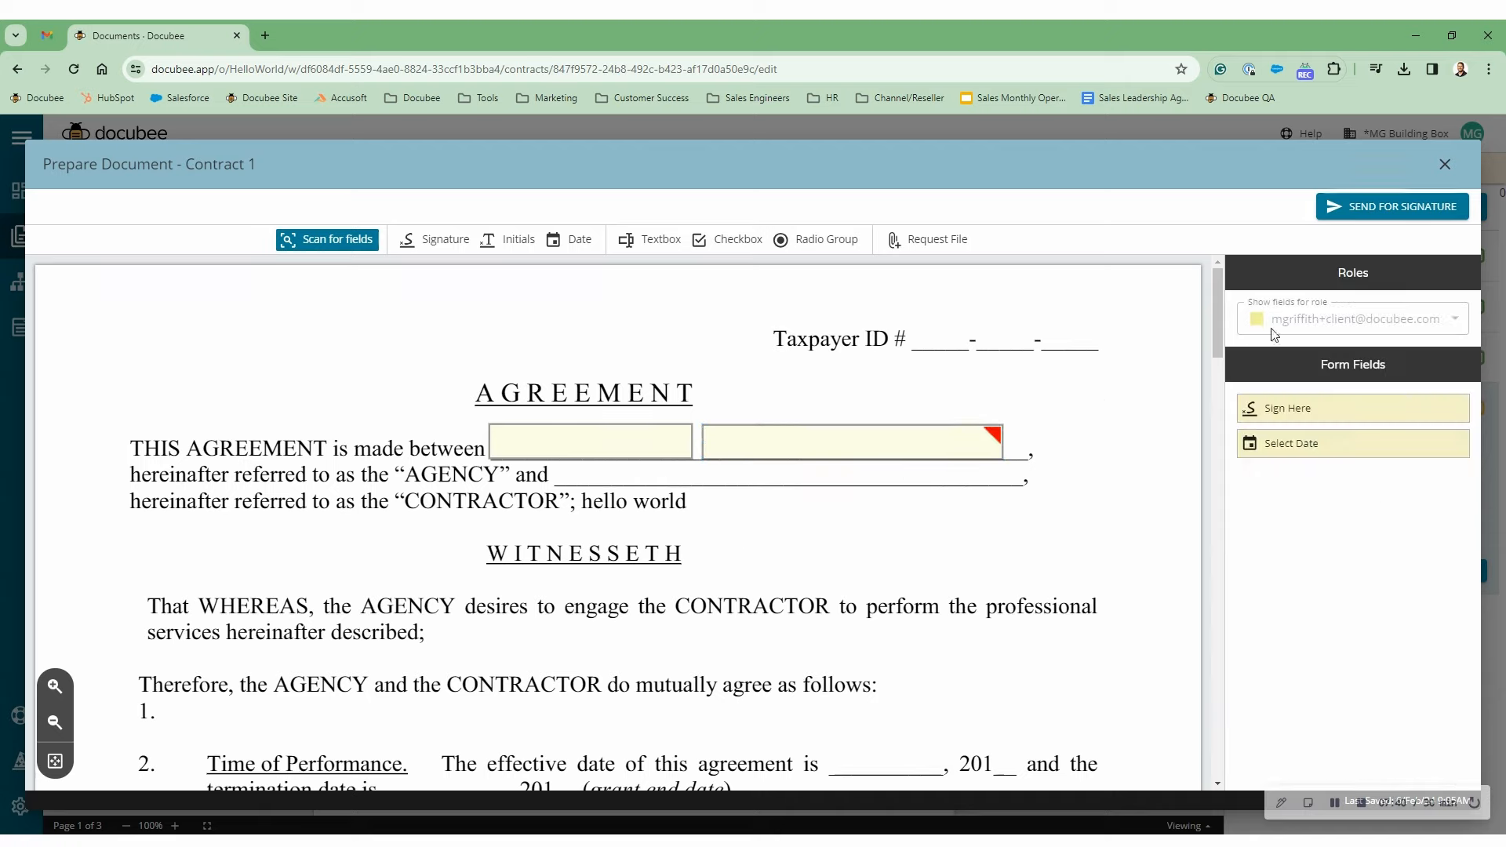
# - Send Contract 1 for signature with a fixed expiration of 1 month
pyautogui.click(1369, 208)
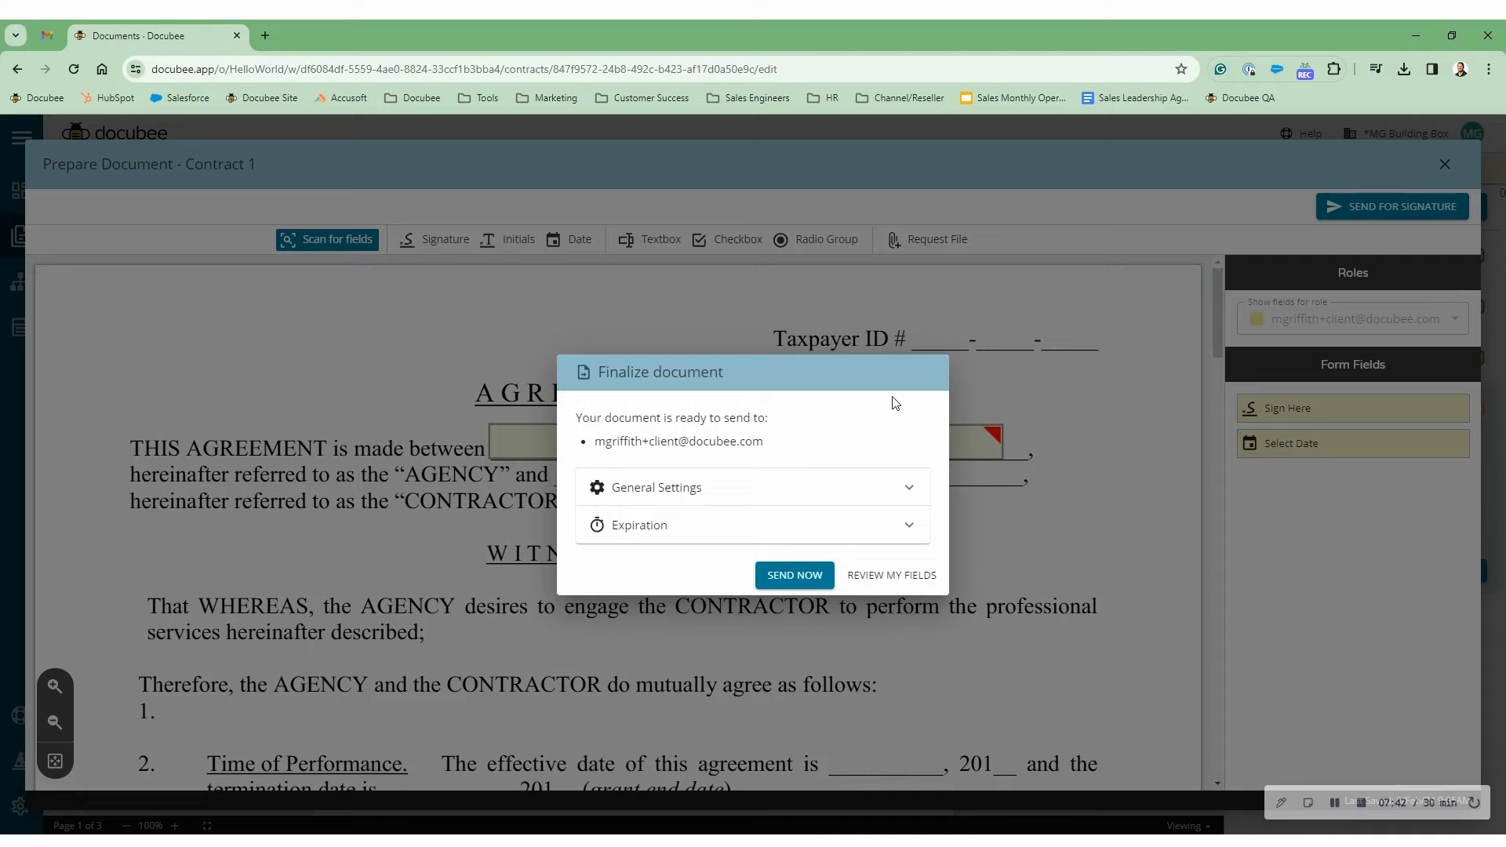
pyautogui.click(667, 492)
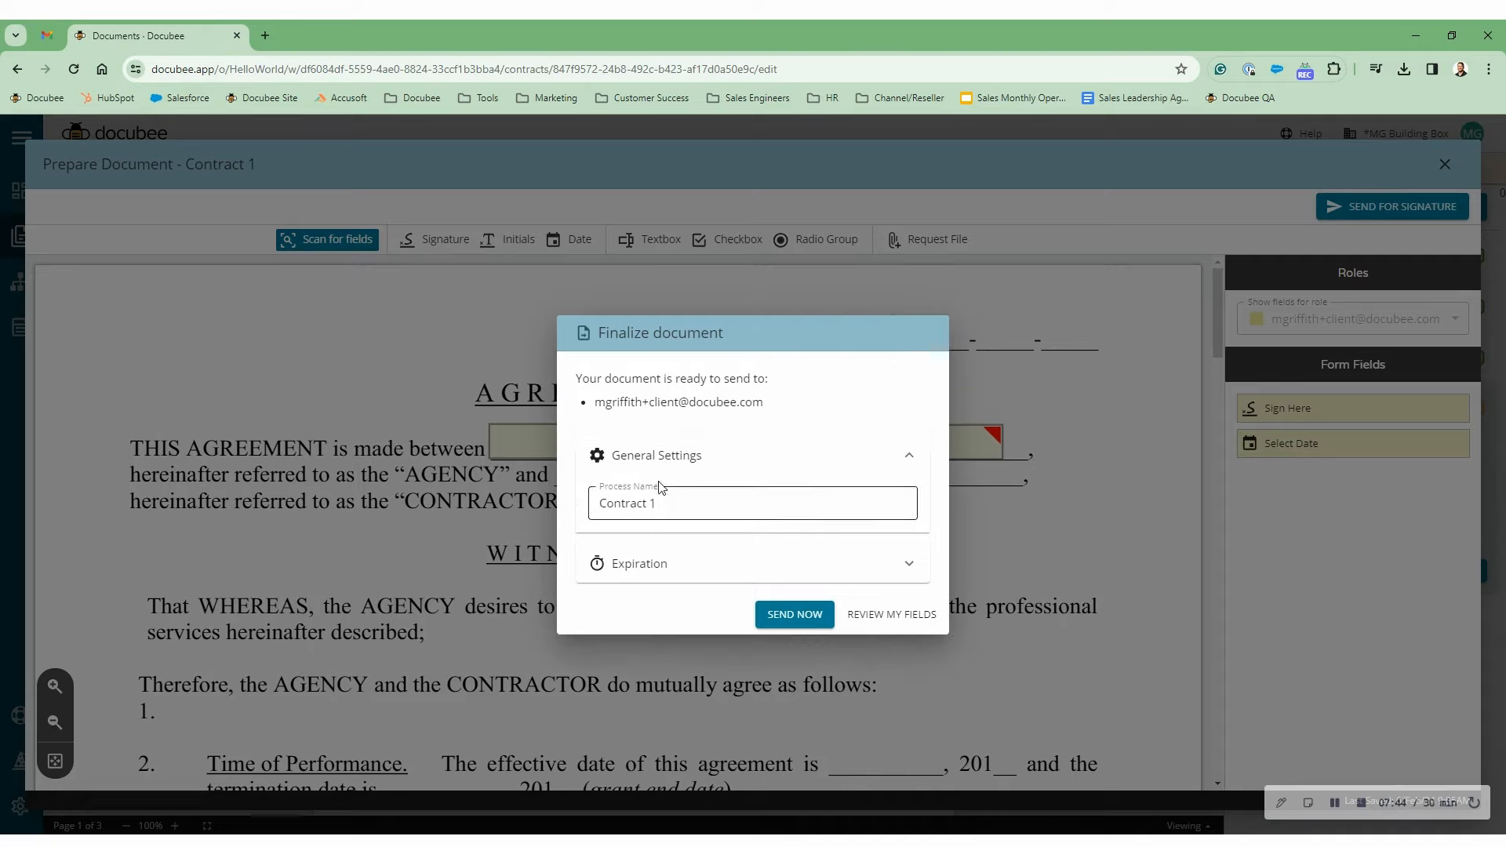
pyautogui.tripleClick(651, 494)
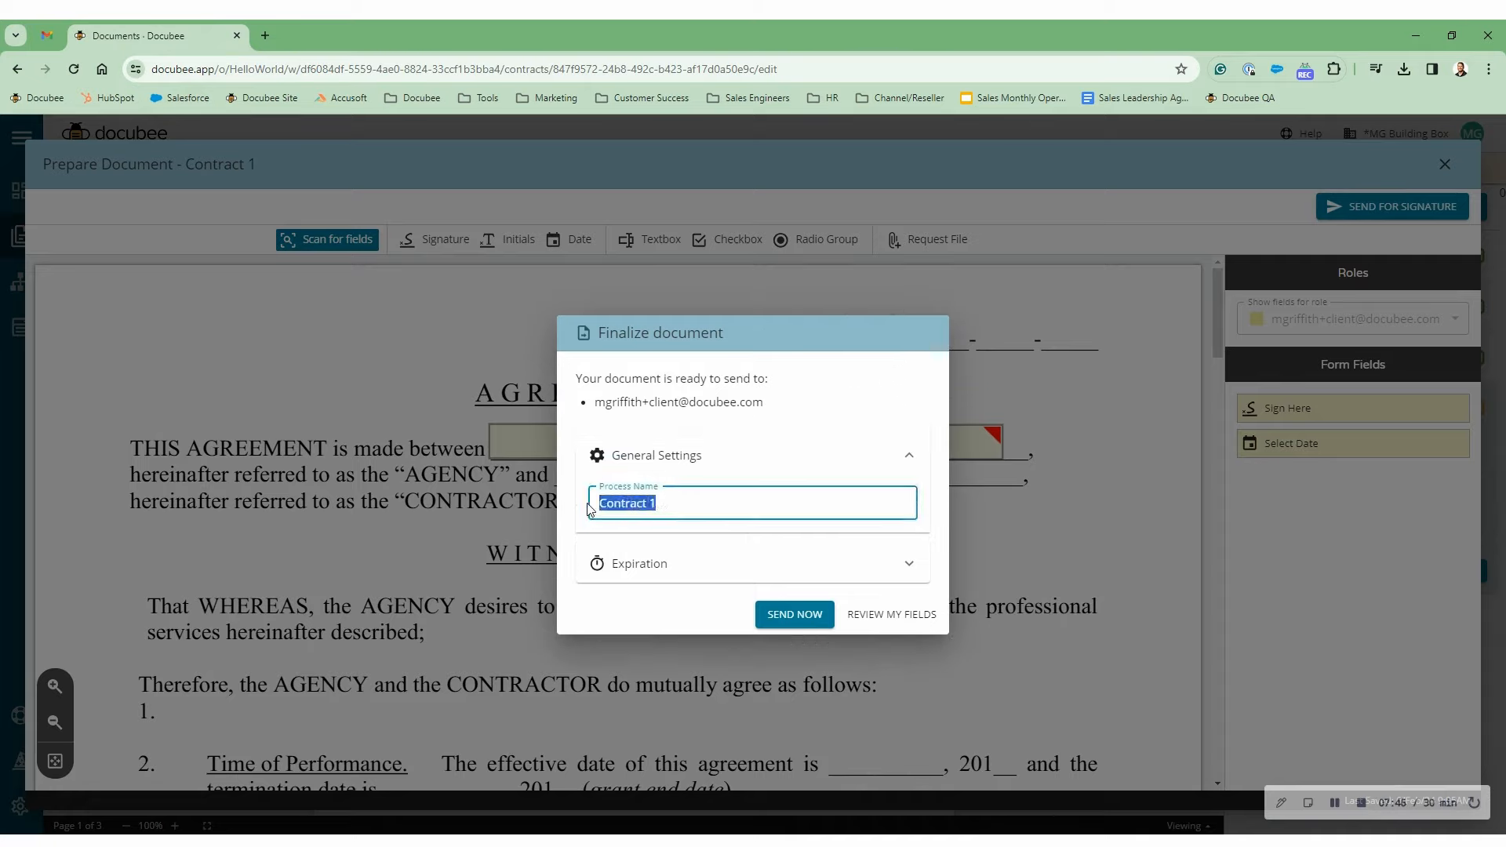
pyautogui.click(656, 575)
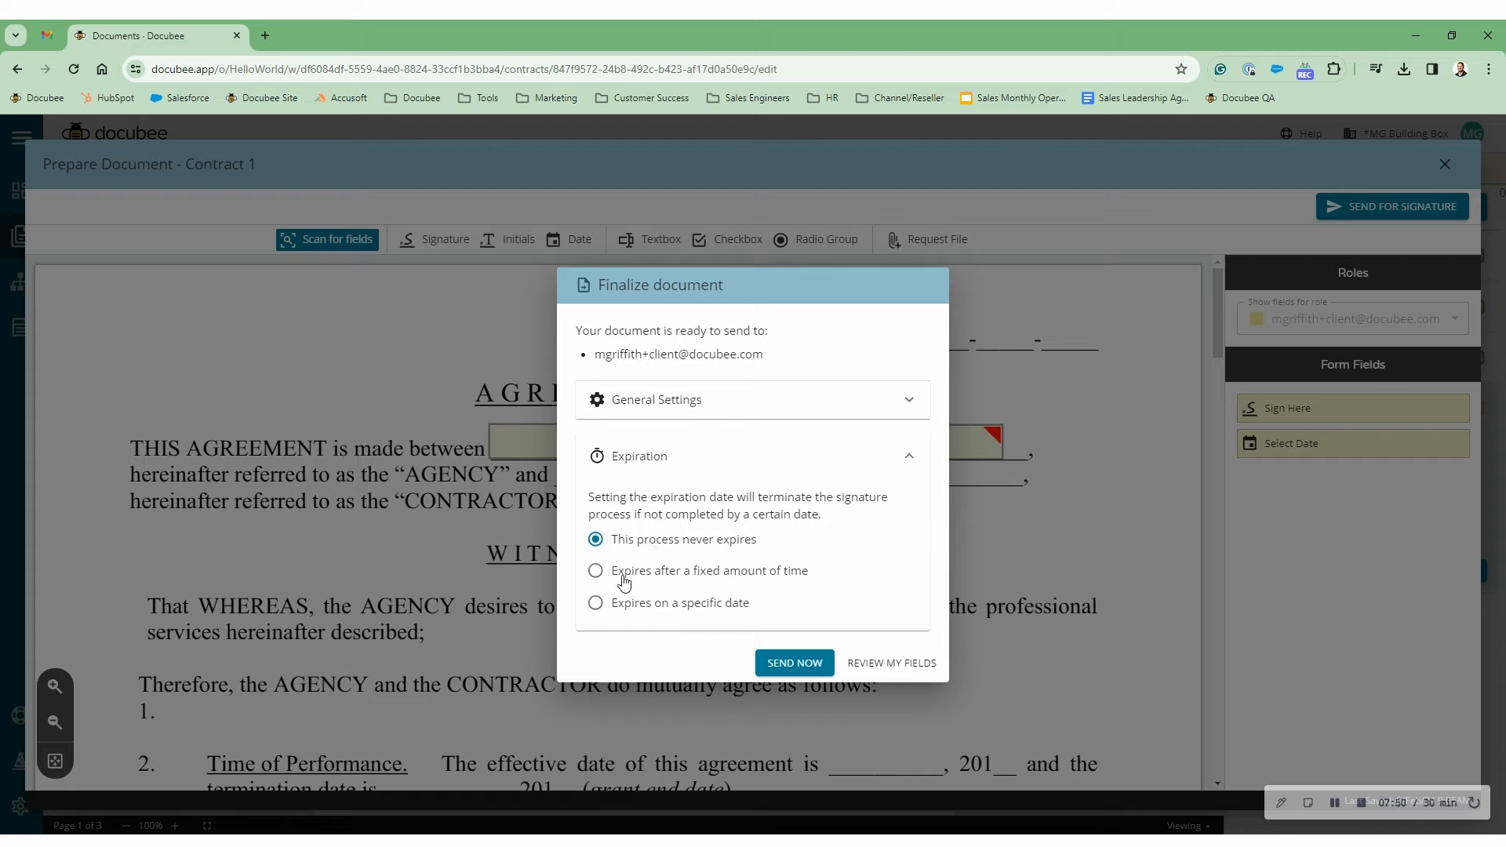
pyautogui.click(624, 578)
pyautogui.click(691, 579)
pyautogui.doubleClick(691, 579)
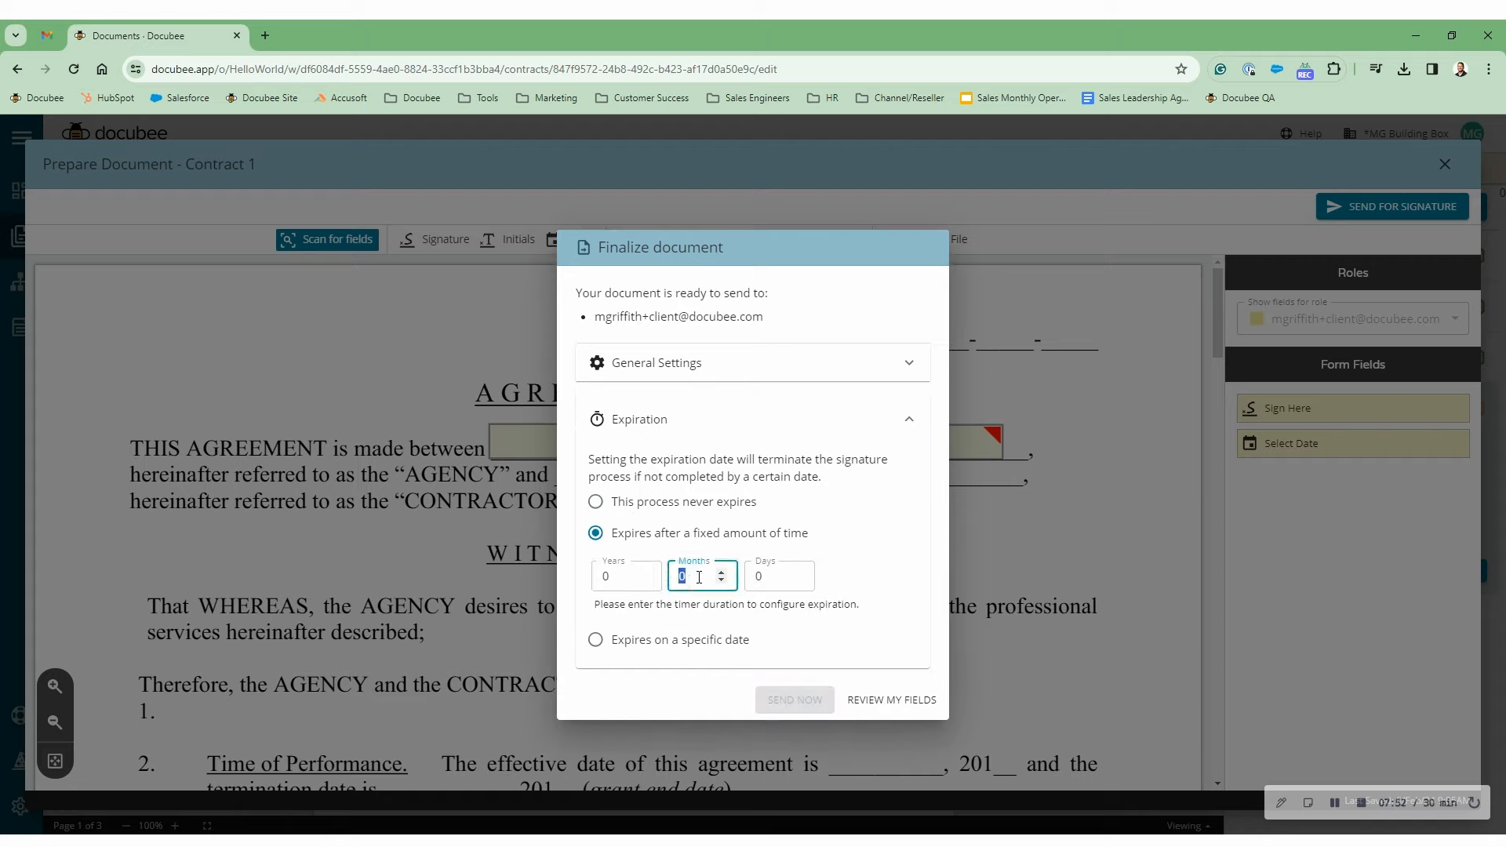
pyautogui.write('1')
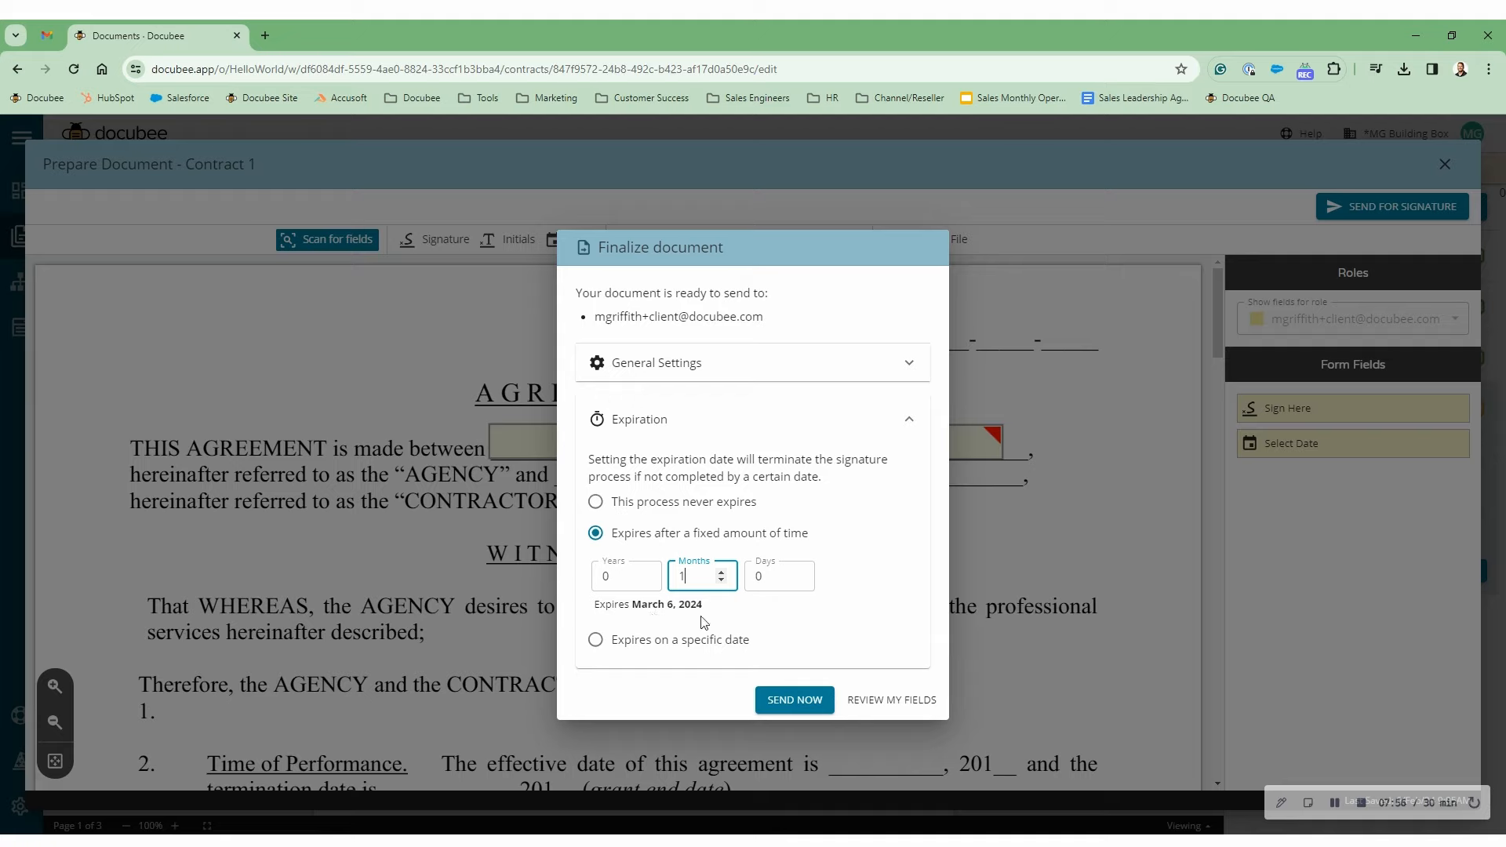
pyautogui.click(794, 701)
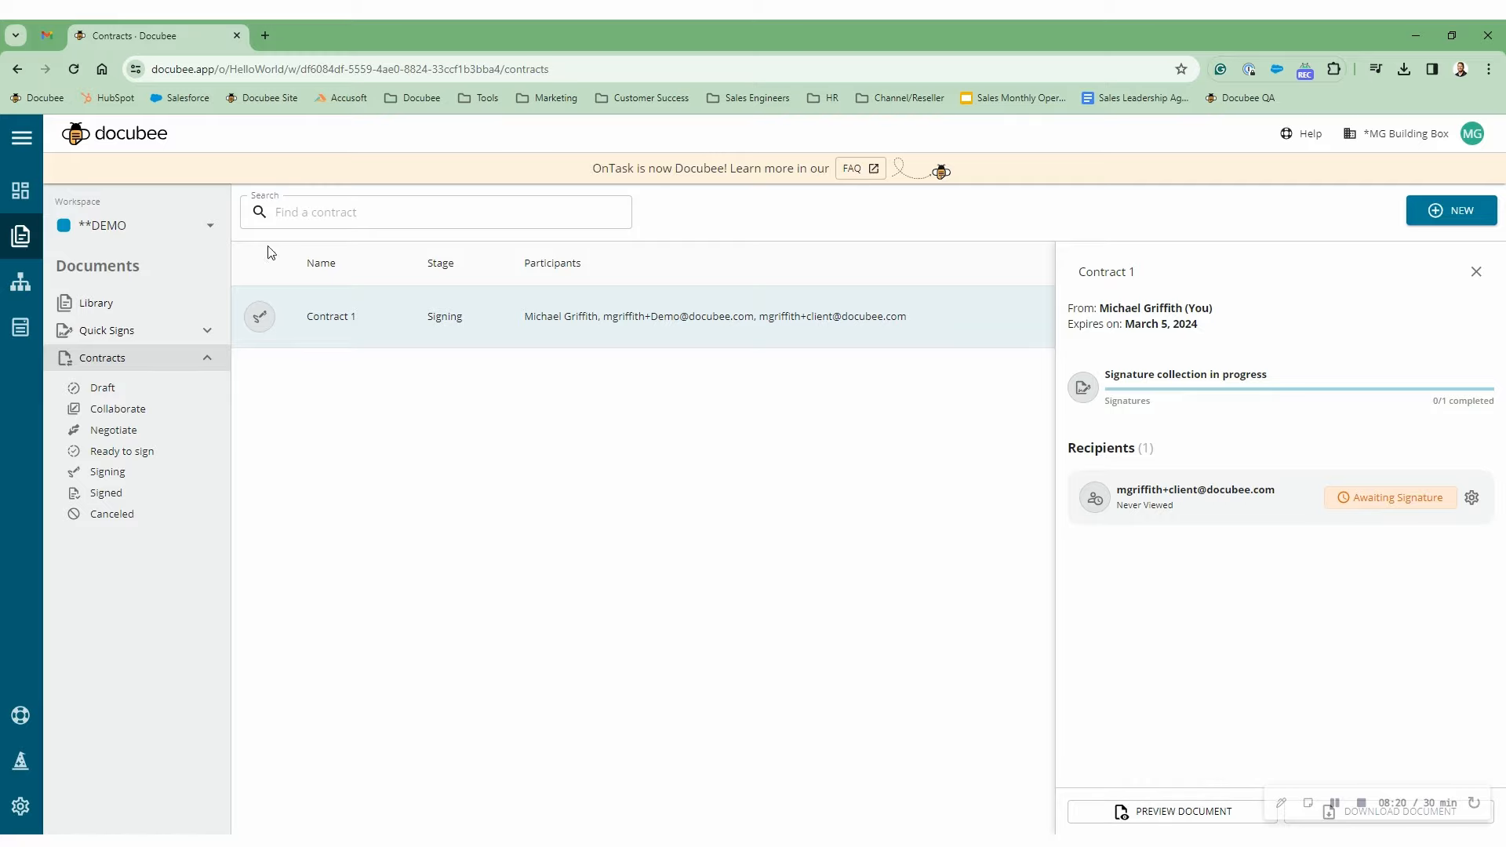
# - Open Docubee's review-and-sign email in Gmail and open Review Document in an incognito window
pyautogui.click(55, 41)
pyautogui.click(354, 292)
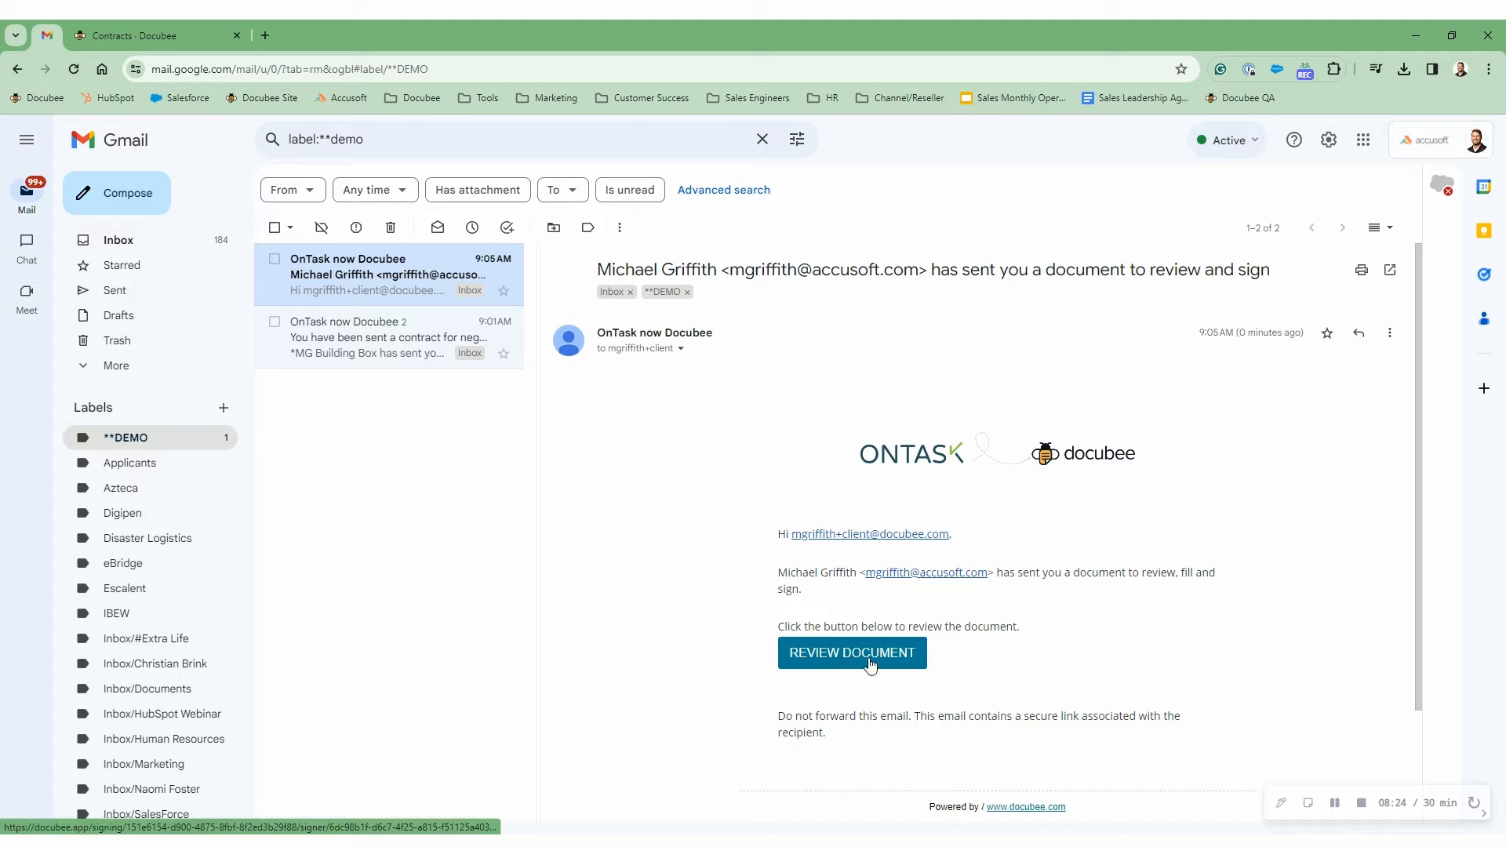
pyautogui.rightClick(838, 657)
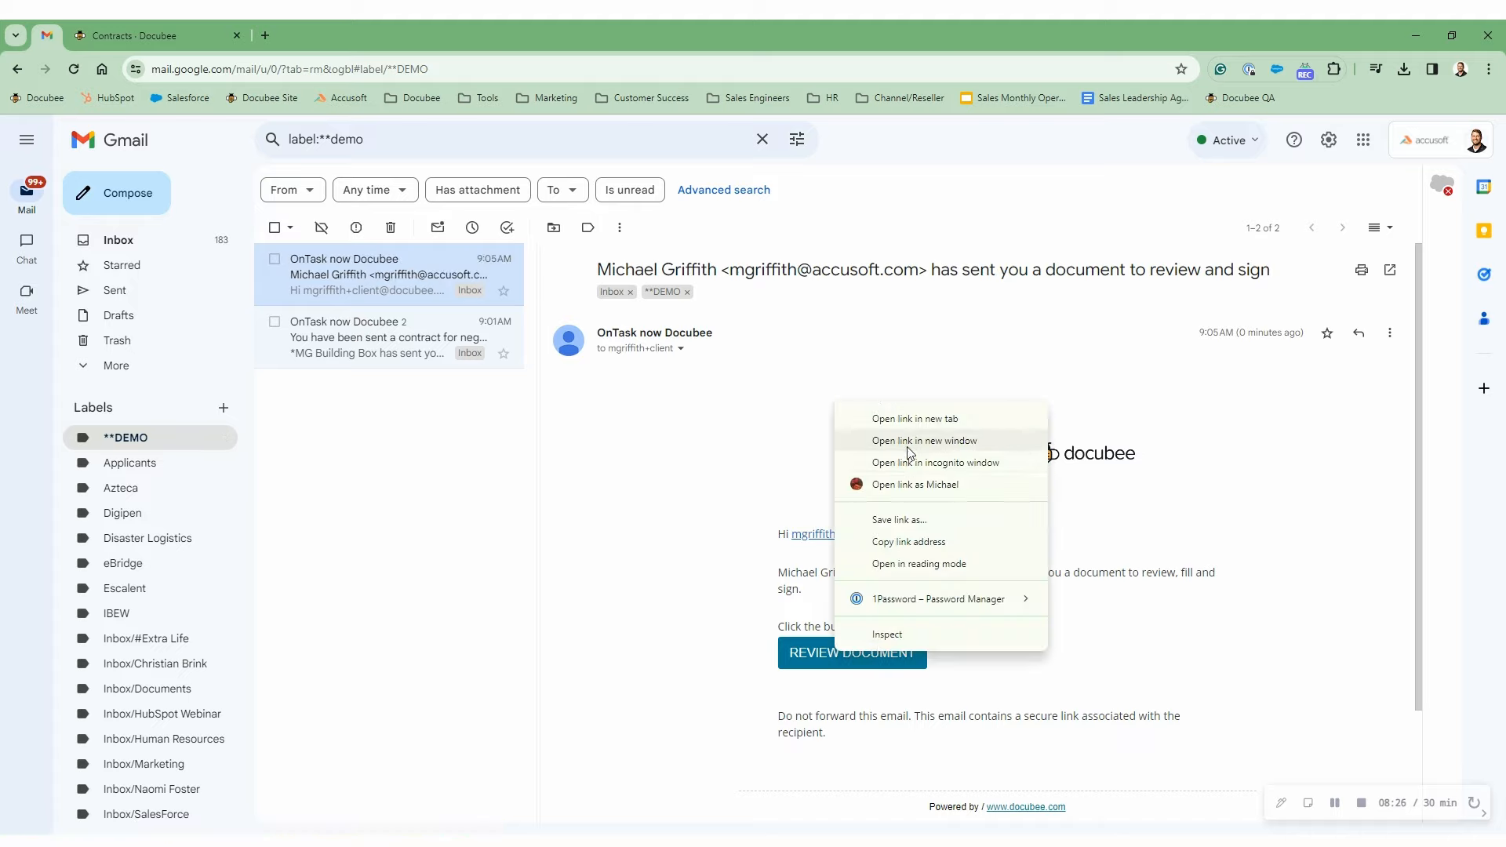
pyautogui.click(908, 464)
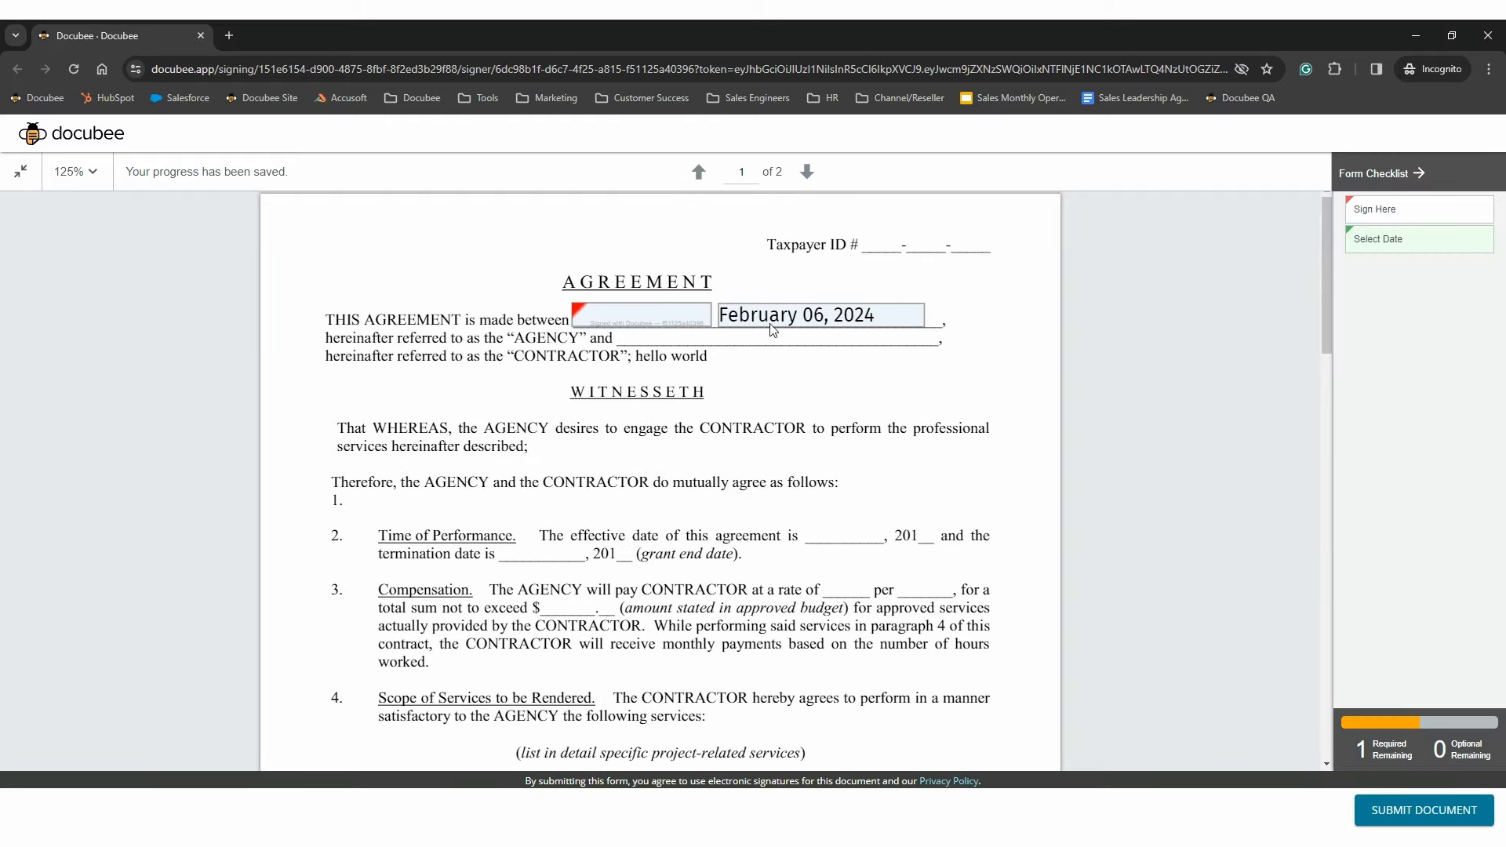
# - Draw a freehand signature into the Sign Here field, insert it, and submit the document
pyautogui.click(624, 318)
pyautogui.moveTo(582, 466)
pyautogui.mouseDown()
pyautogui.moveTo(891, 475)
pyautogui.moveTo(806, 463)
pyautogui.mouseUp()
pyautogui.click(978, 565)
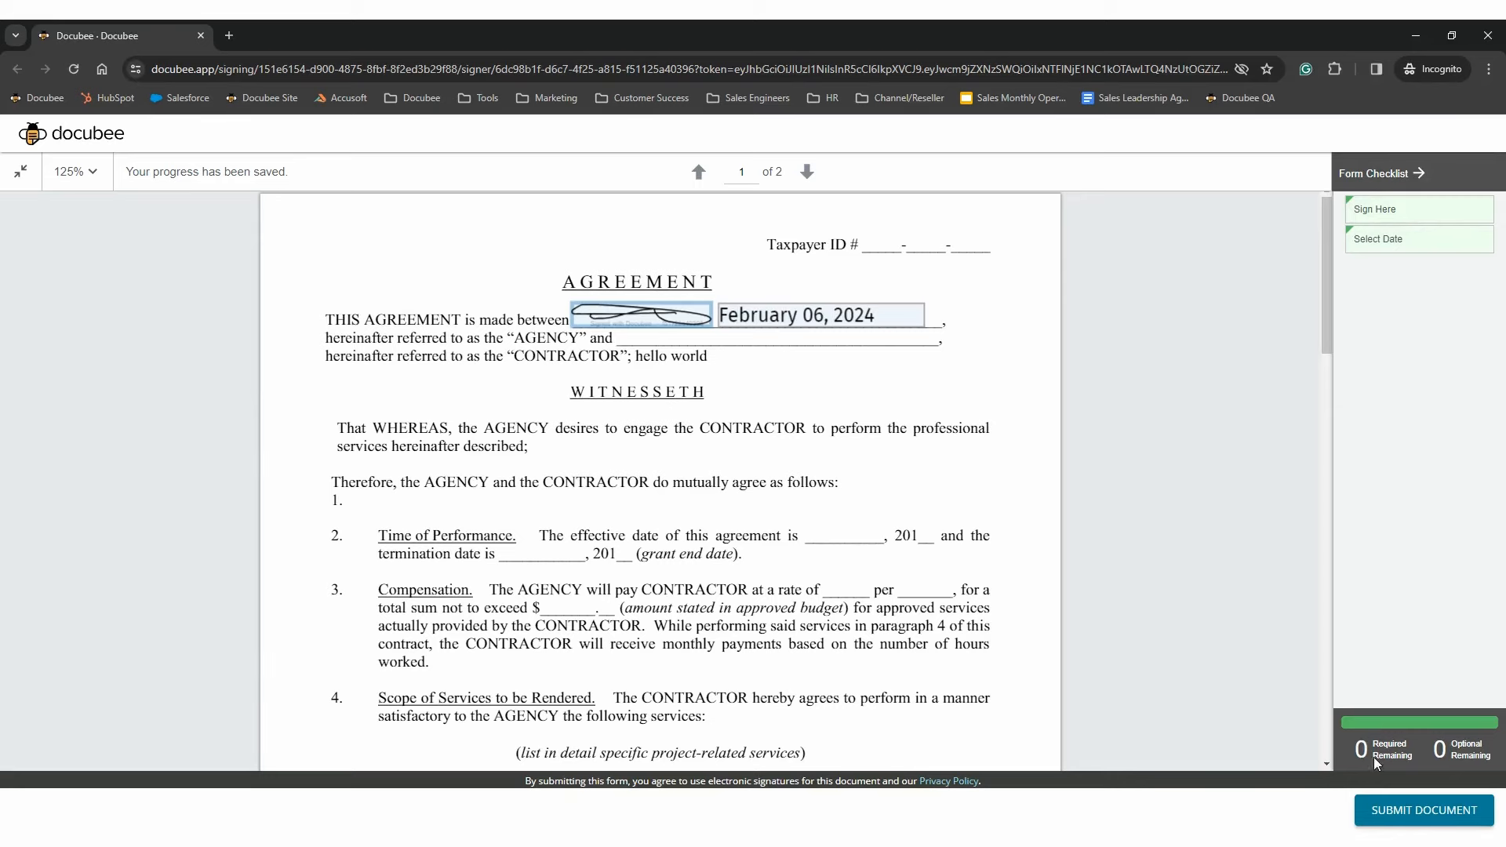
pyautogui.click(1438, 822)
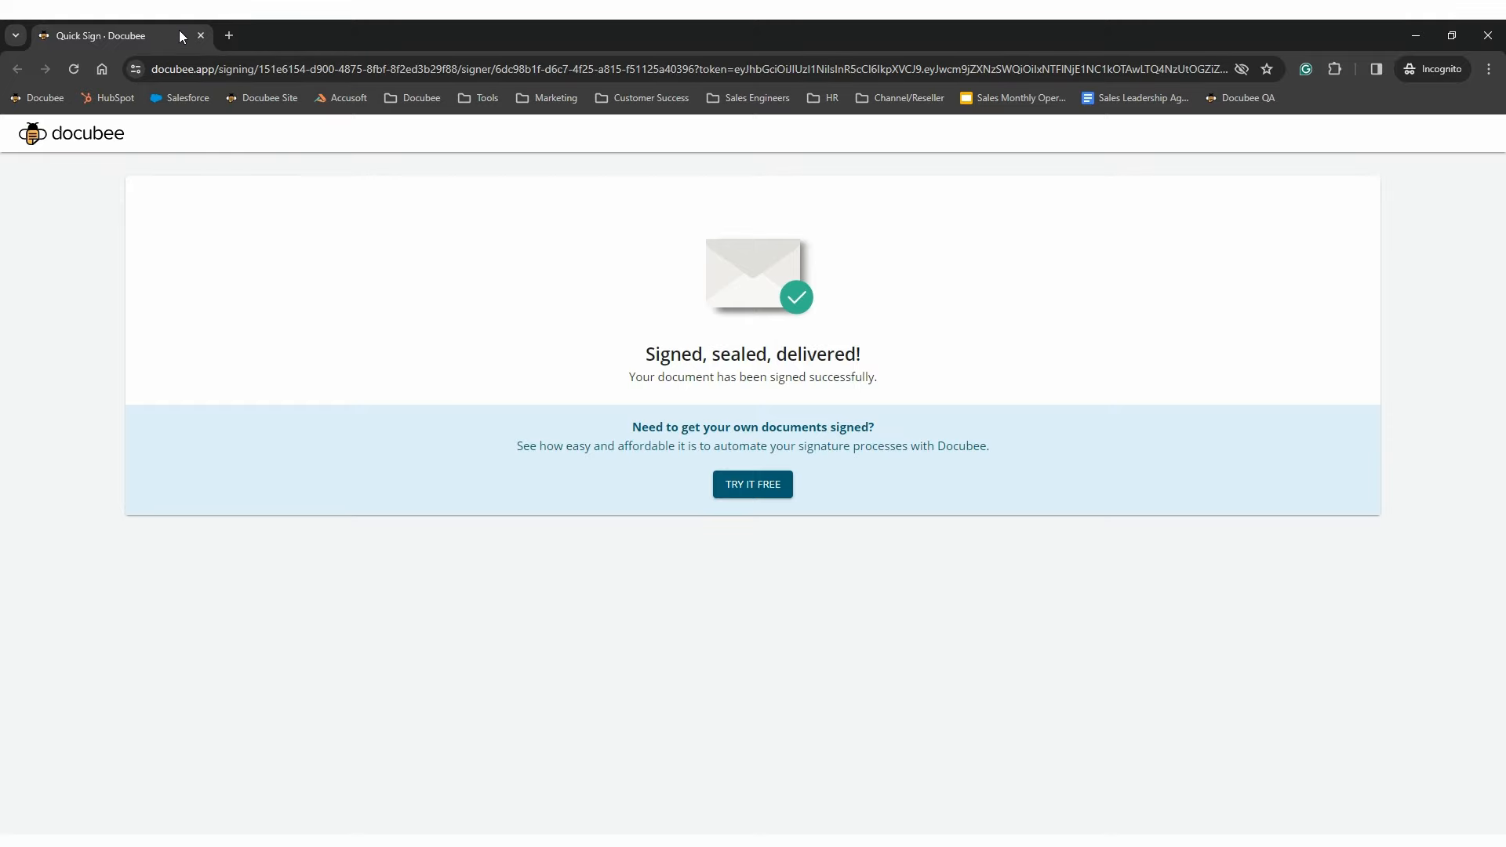
# - Close the signing window, open the 'Your document is complete.' email and follow Download Signed Document
pyautogui.click(201, 36)
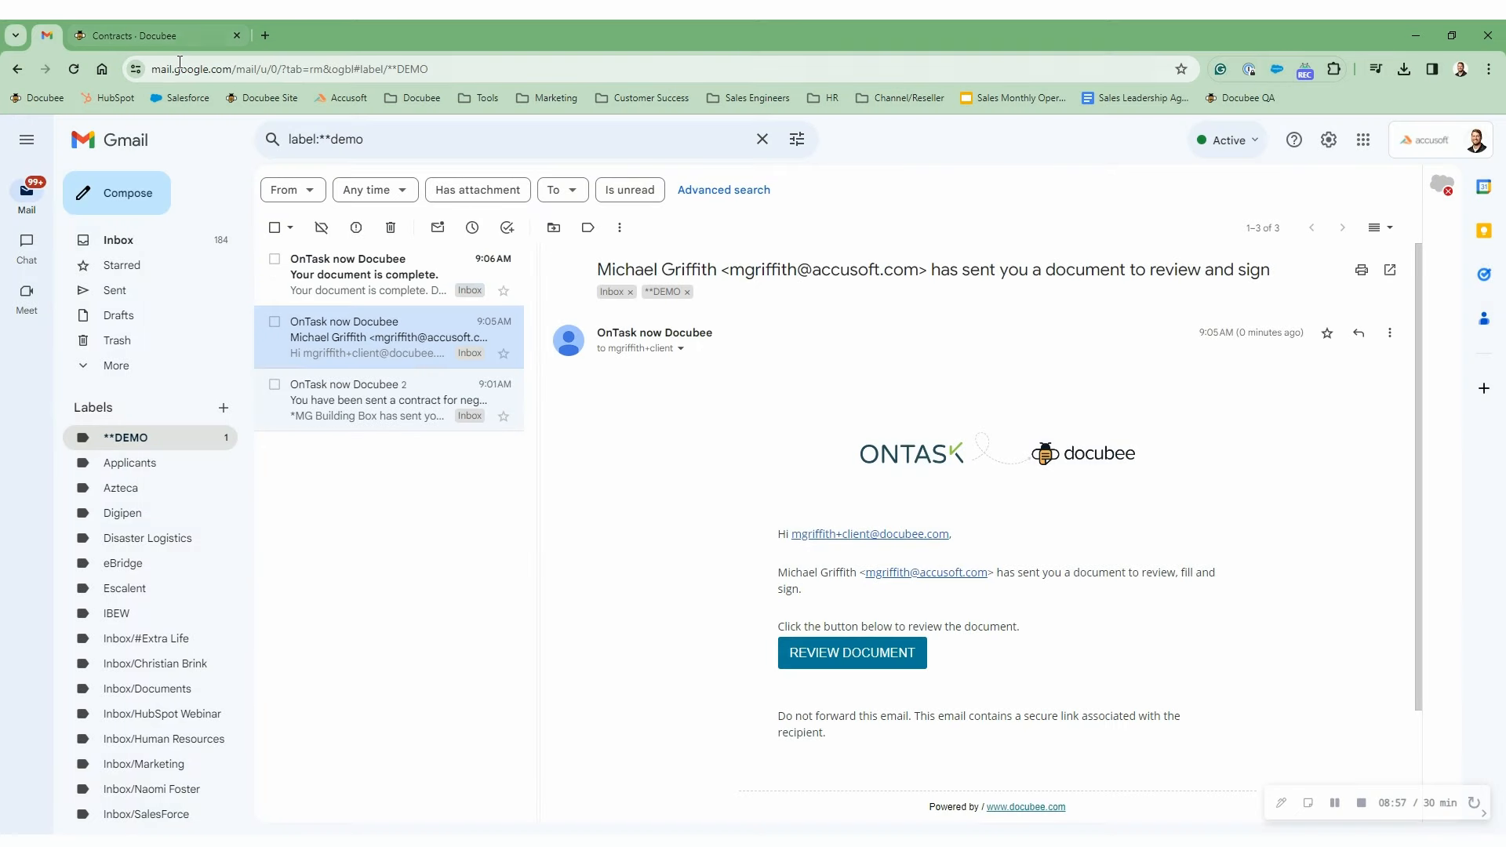
pyautogui.click(372, 306)
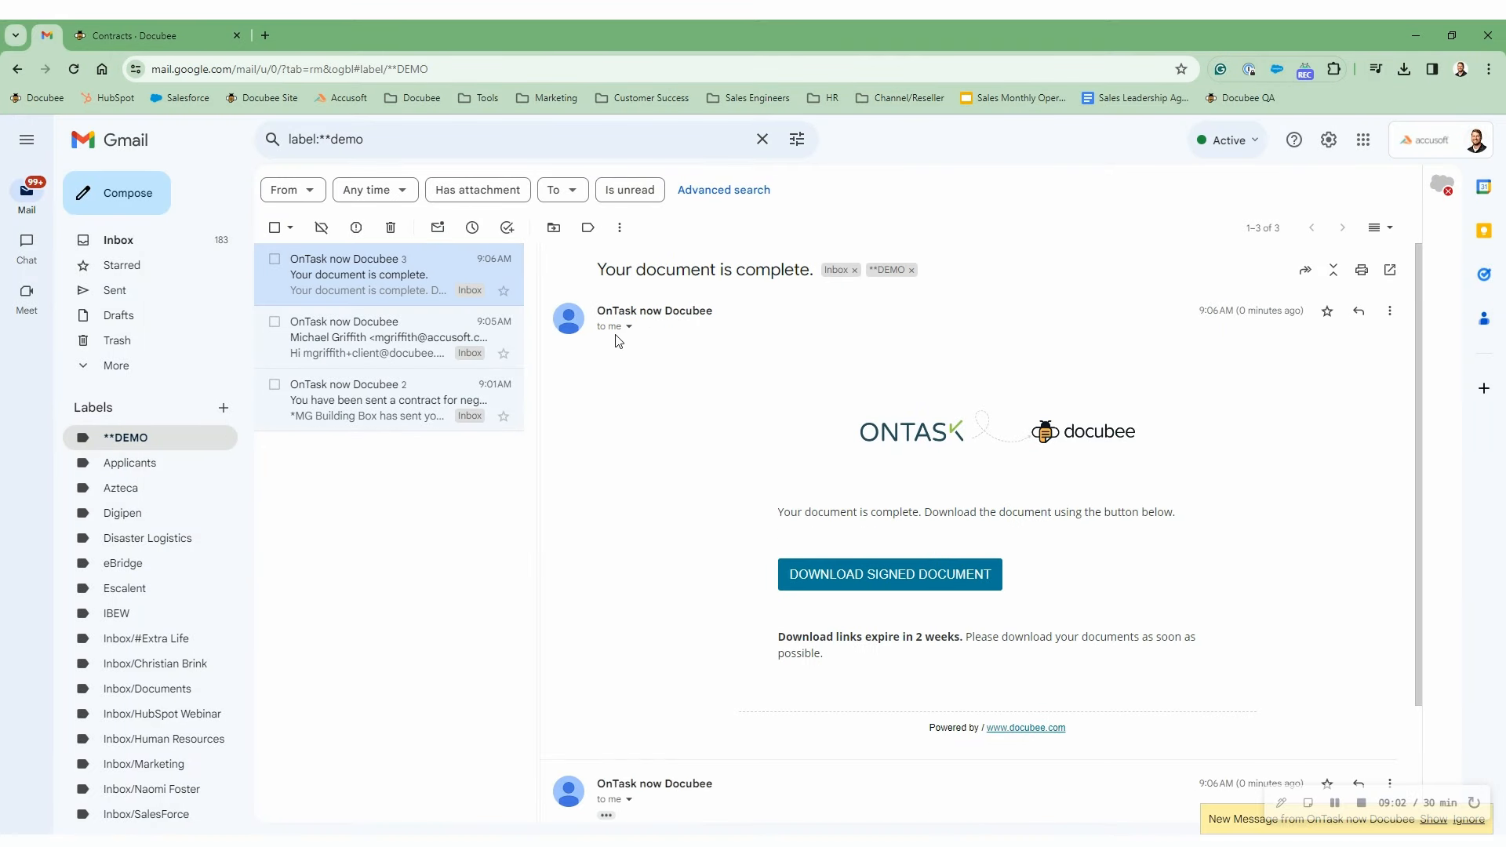
pyautogui.scroll(-2, 659, 525)
pyautogui.click(606, 664)
pyautogui.scroll(-5, 716, 573)
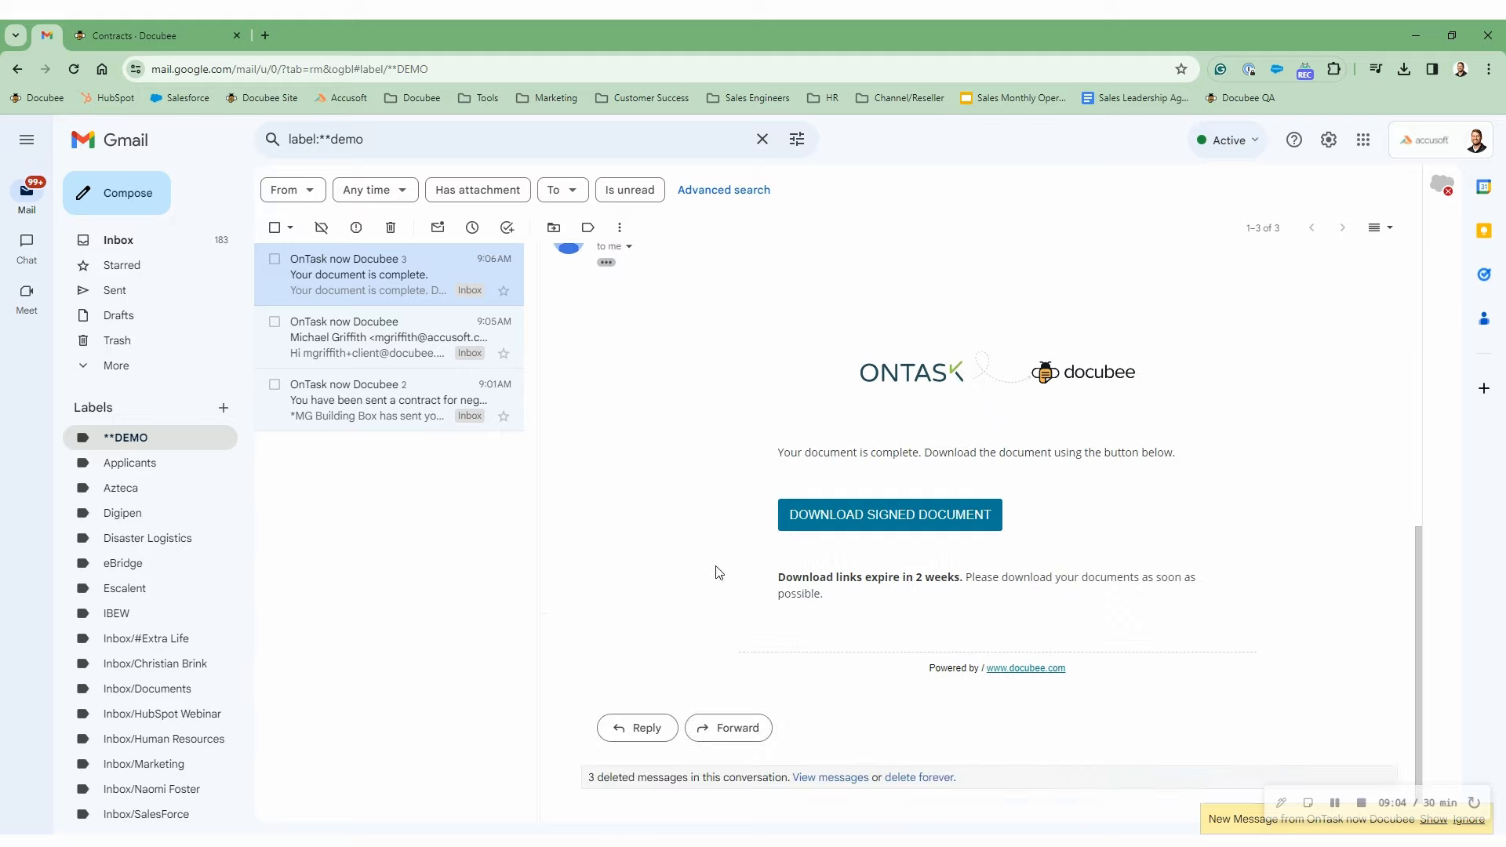
pyautogui.click(867, 523)
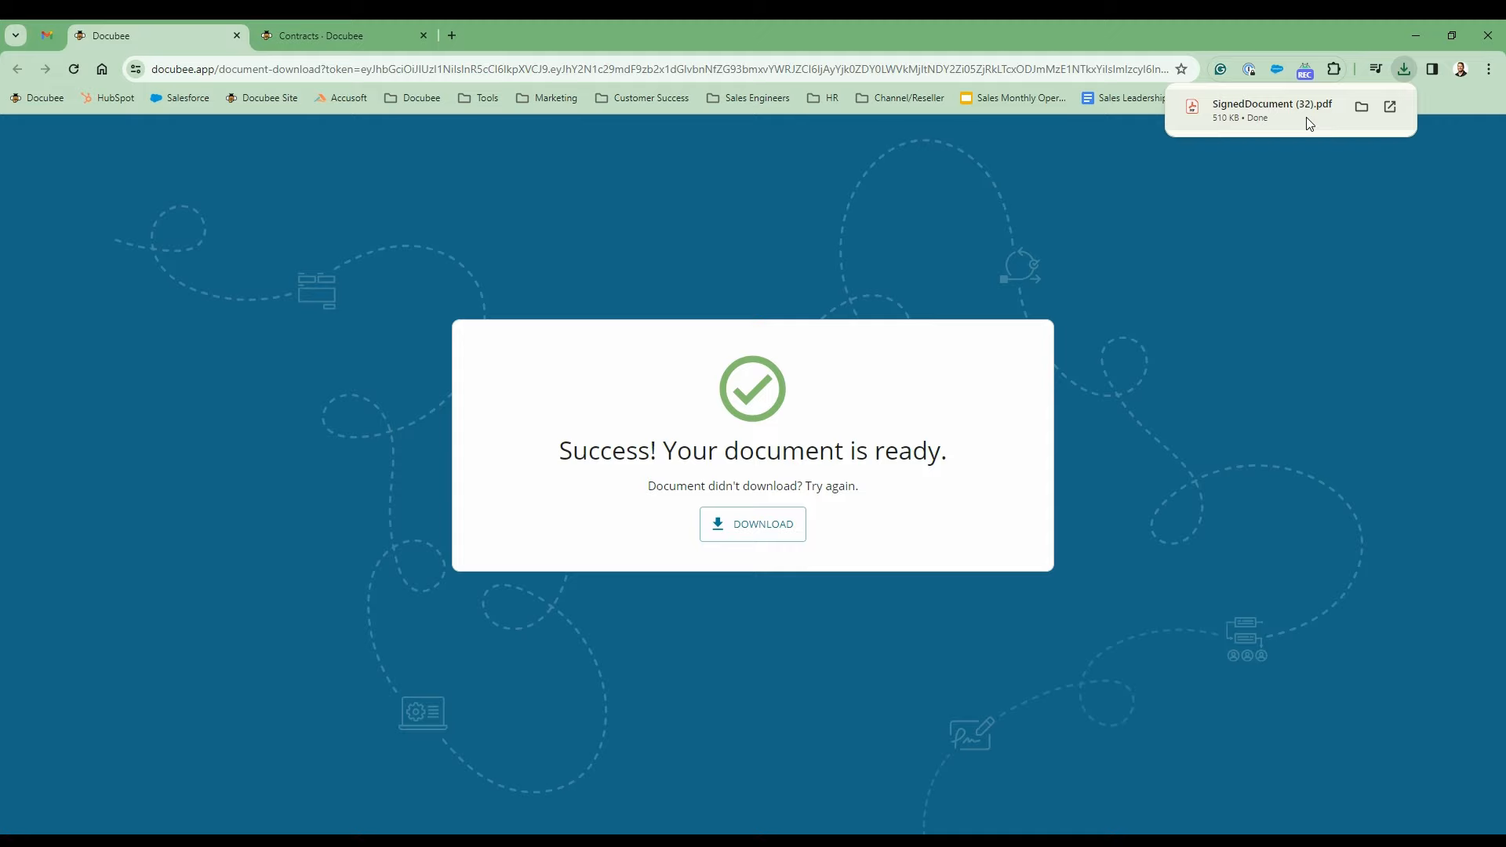
# - Open SignedDocument (32).pdf and review its signature line and audit-trail page
pyautogui.click(1255, 110)
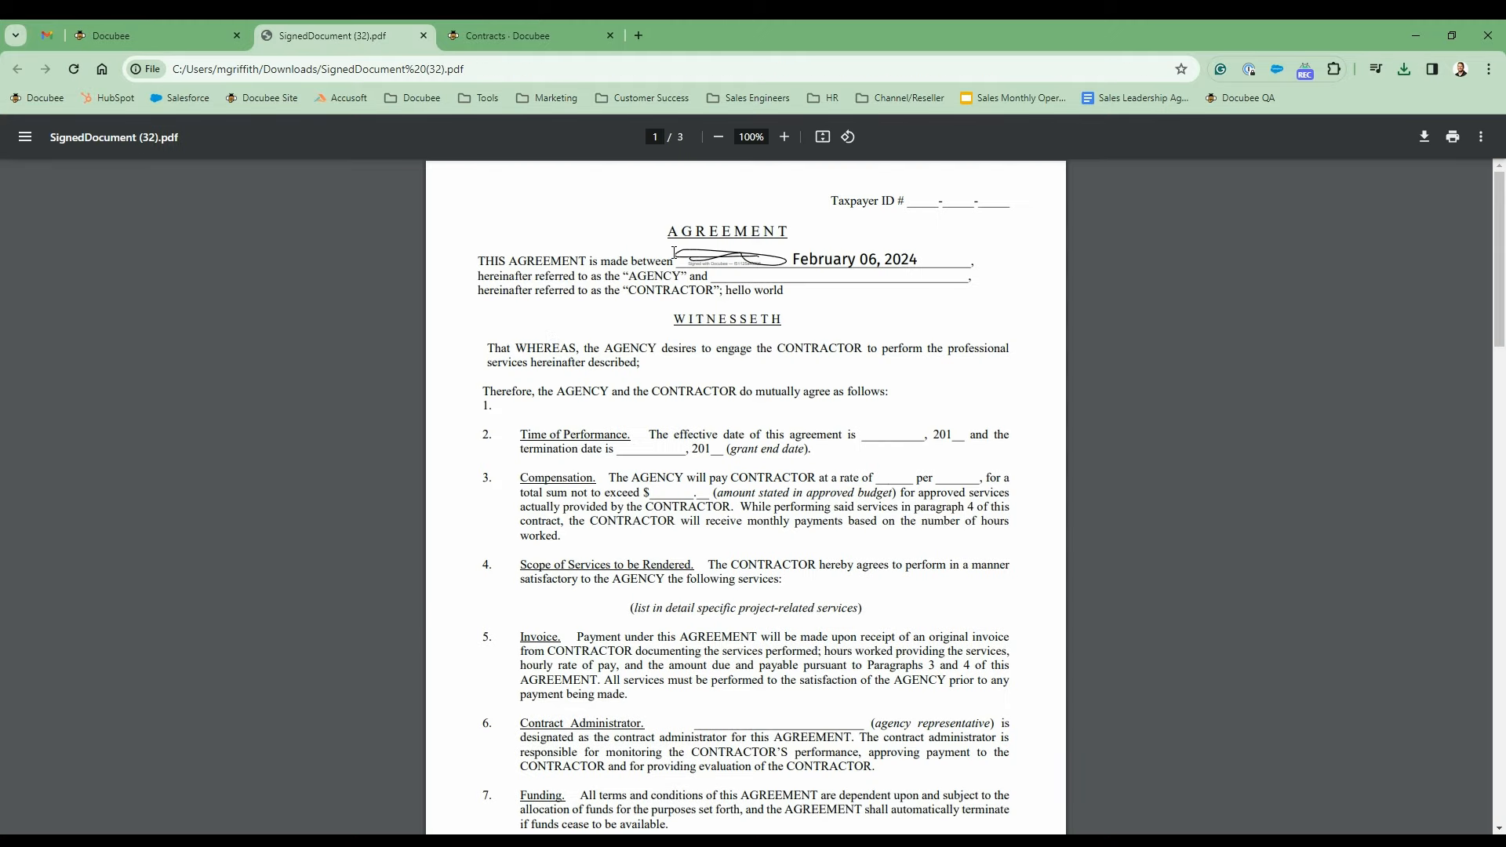
pyautogui.moveTo(673, 253); pyautogui.dragTo(821, 258)
pyautogui.click(858, 270)
pyautogui.scroll(-20, 672, 386)
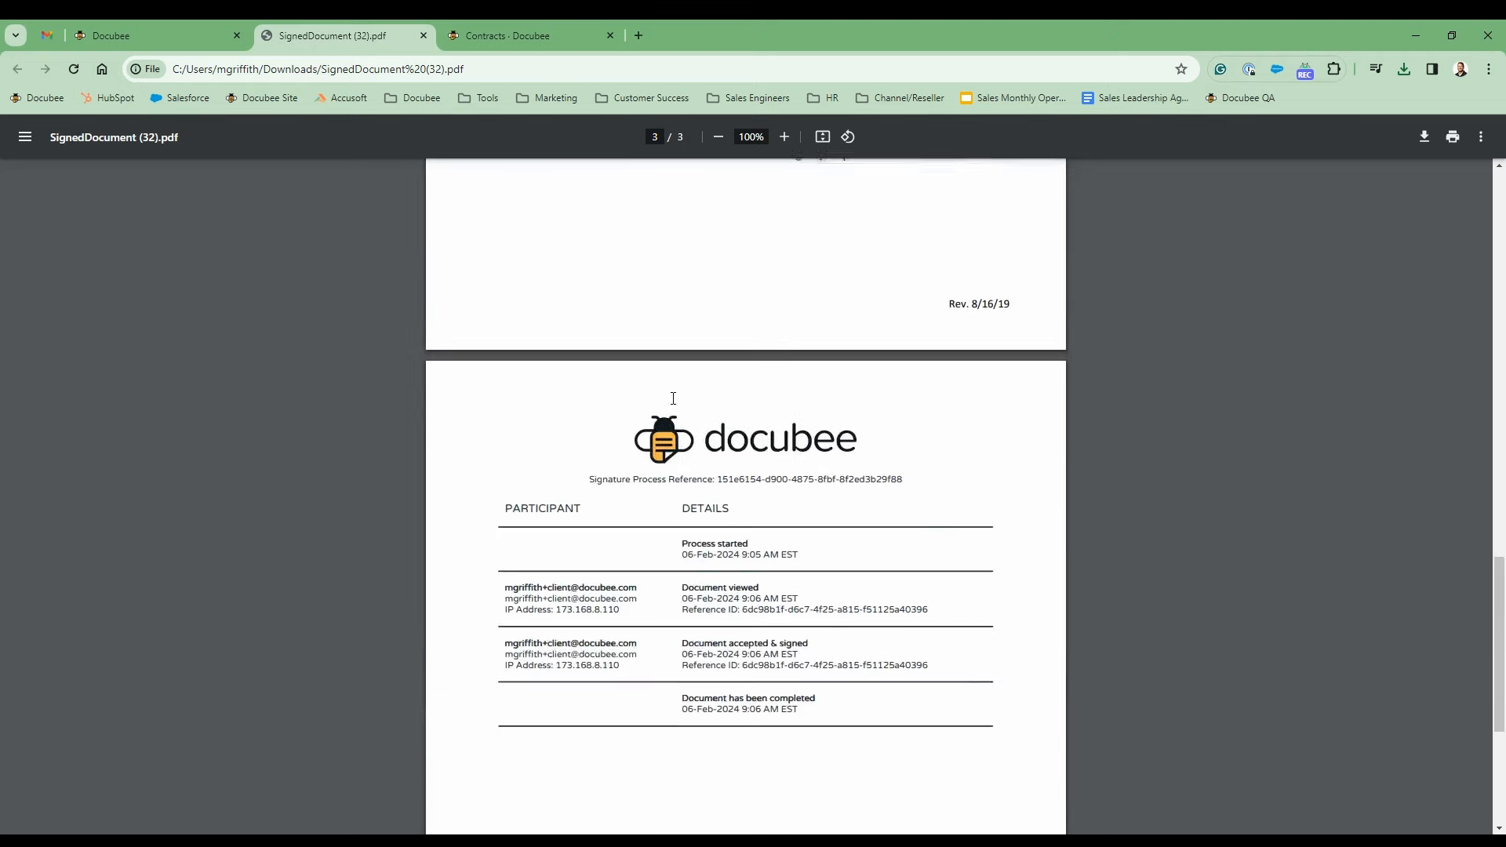
pyautogui.scroll(1, 672, 429)
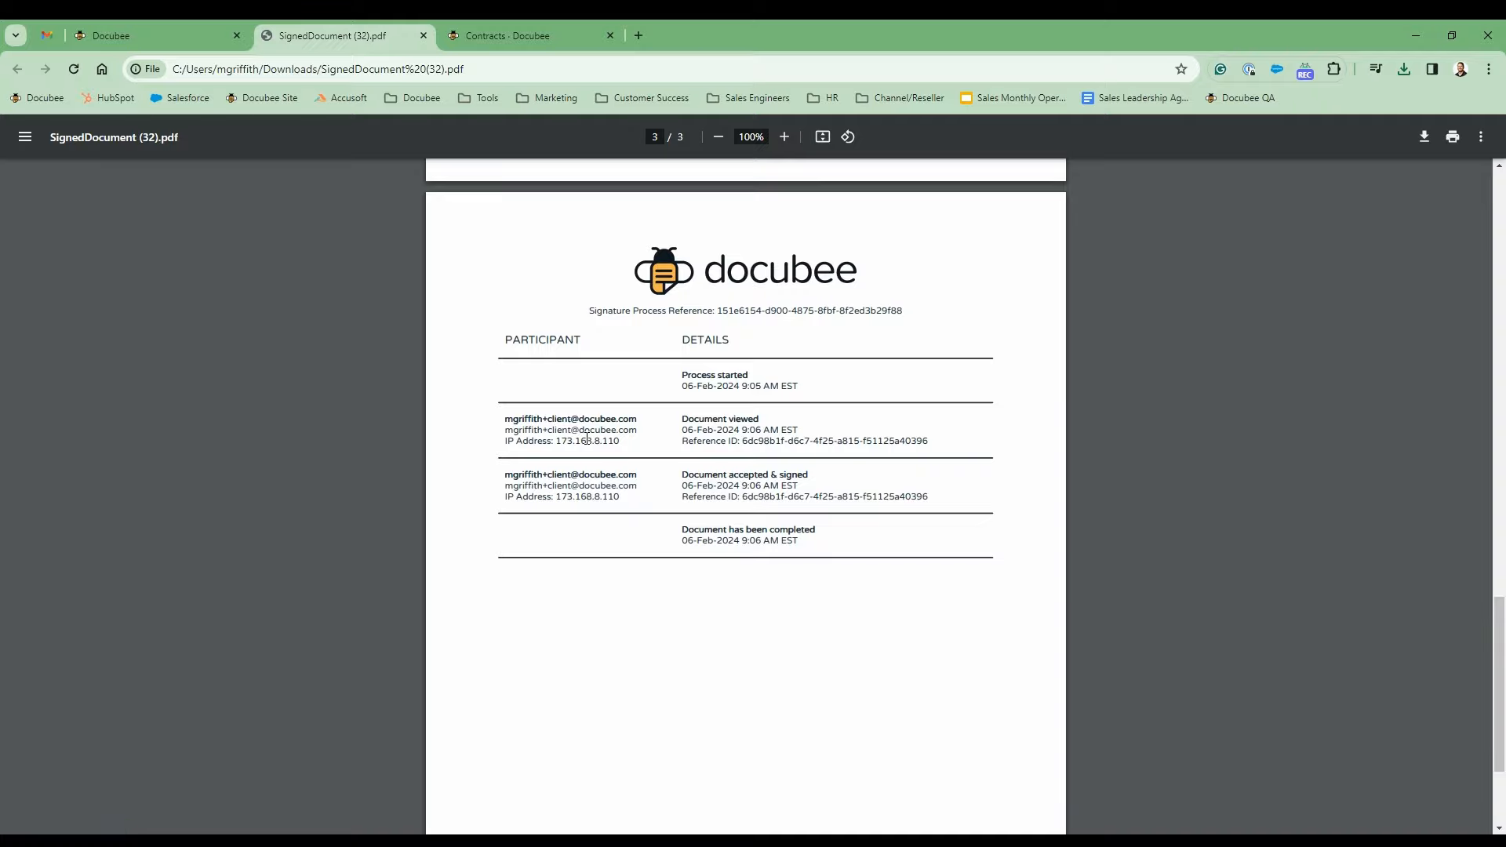
pyautogui.scroll(2, 486, 167)
# - Close the PDF and download-success tabs and reload the Docubee contracts list
pyautogui.click(425, 35)
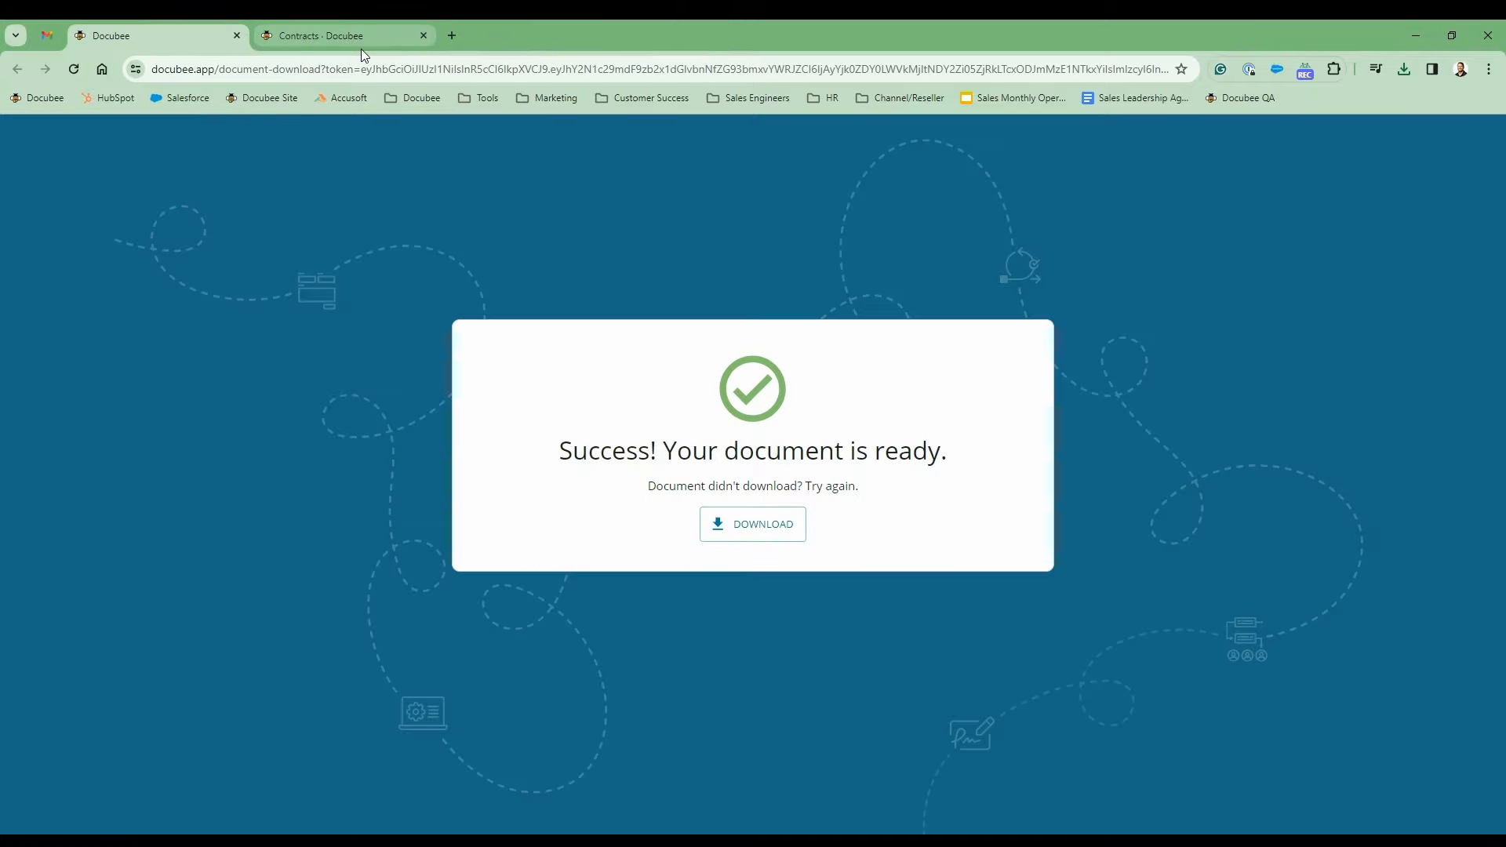
pyautogui.click(237, 36)
pyautogui.click(107, 501)
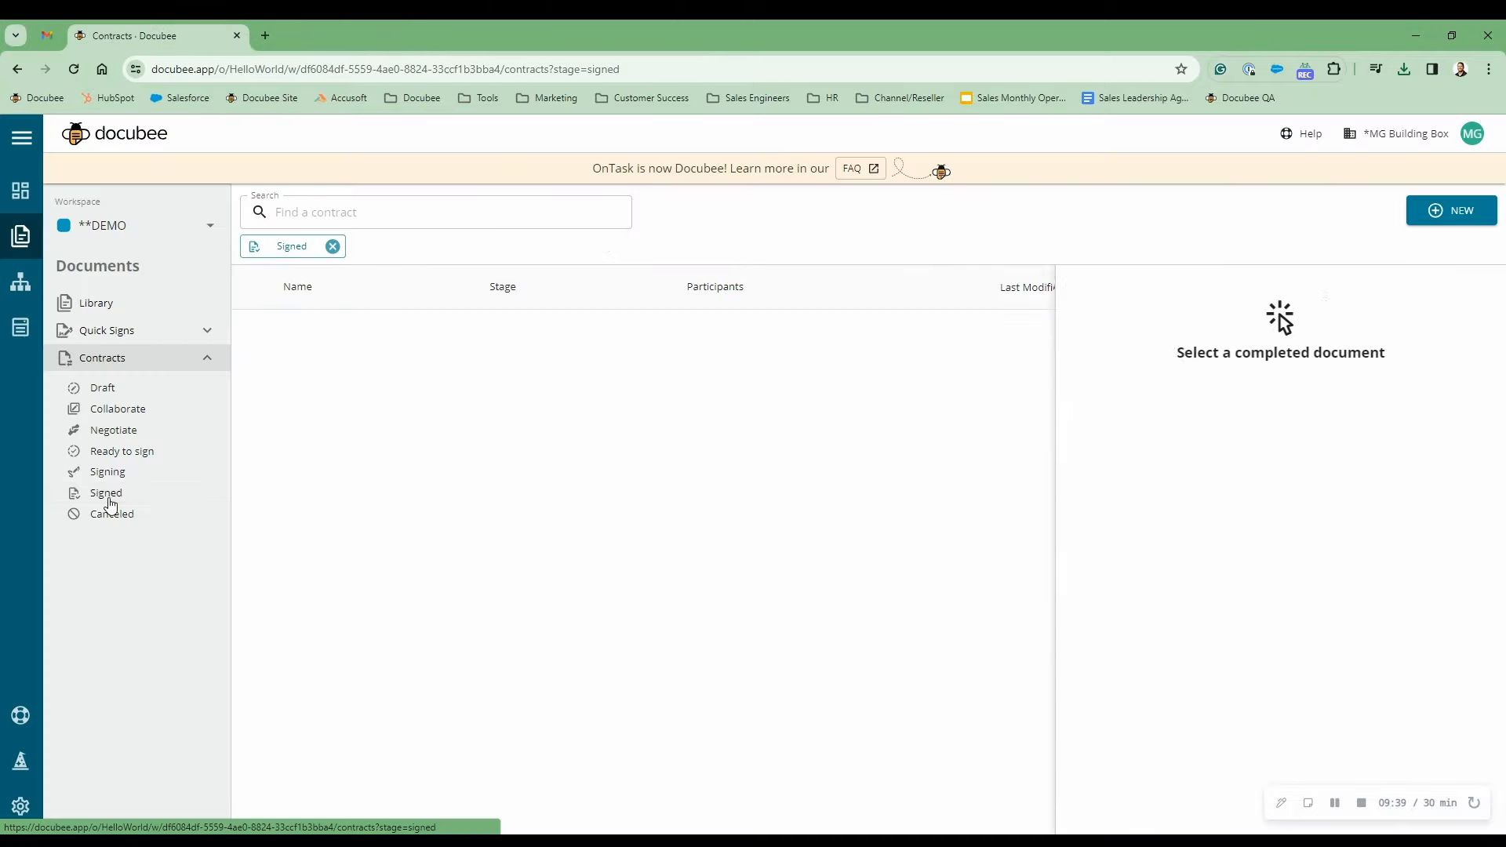
pyautogui.click(74, 69)
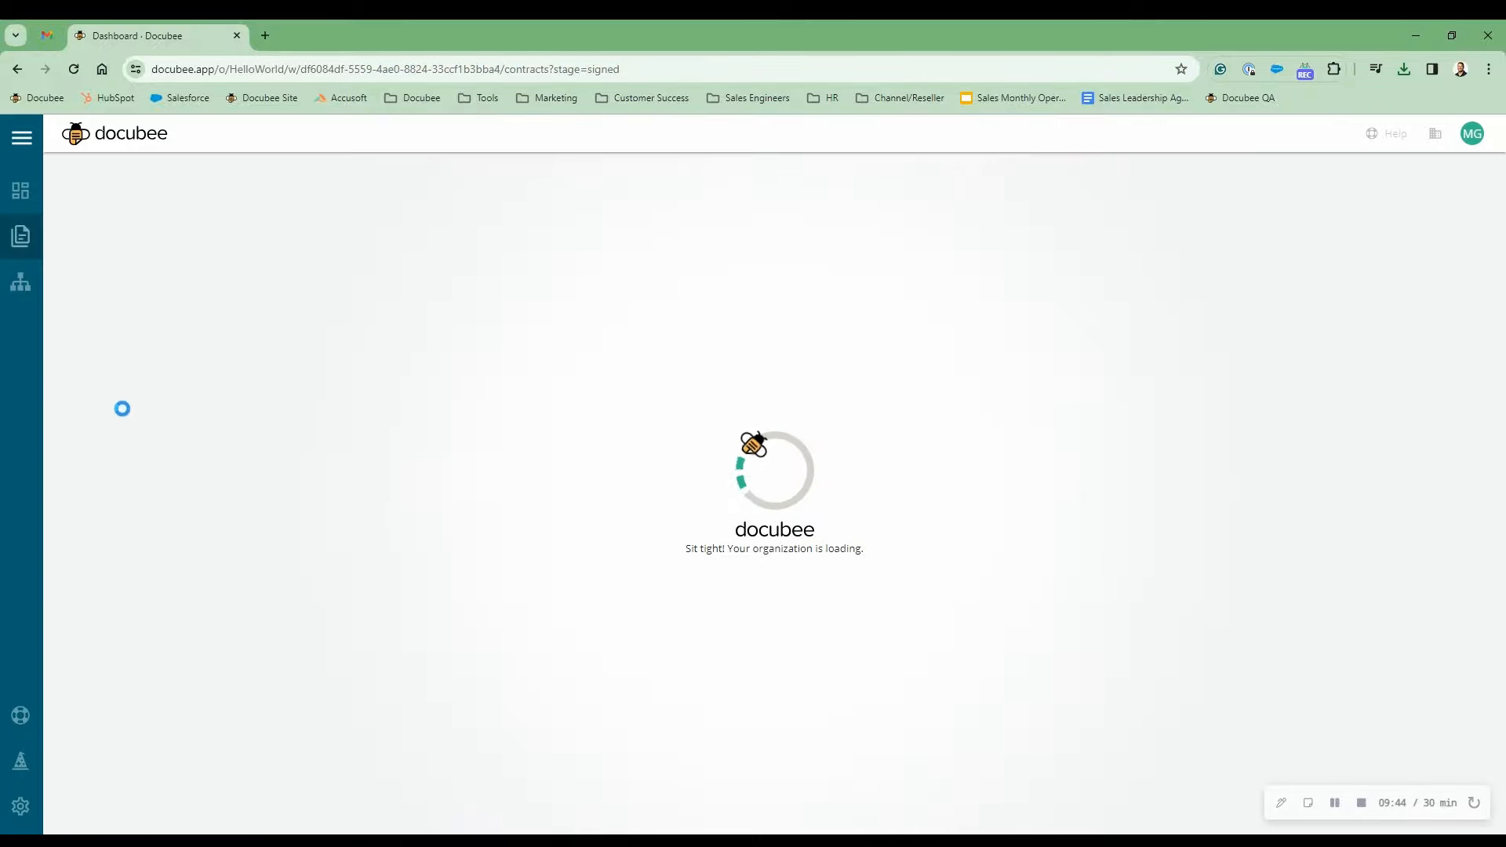
# - Filter contracts to Signed, view Contract 1's signing information and preview, then open the Dashboard
pyautogui.click(145, 364)
pyautogui.click(107, 492)
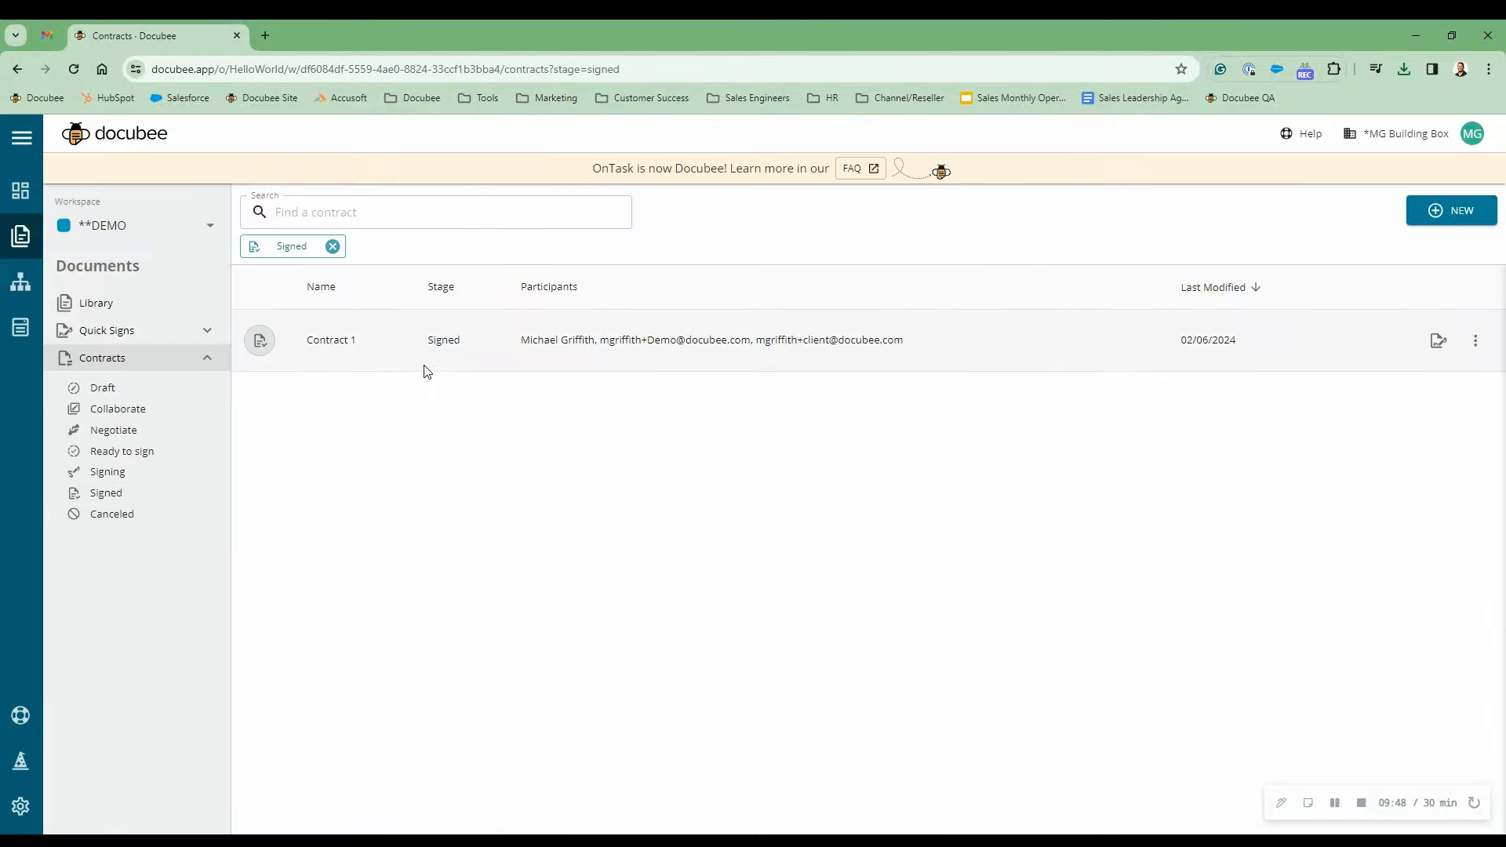
pyautogui.click(1437, 345)
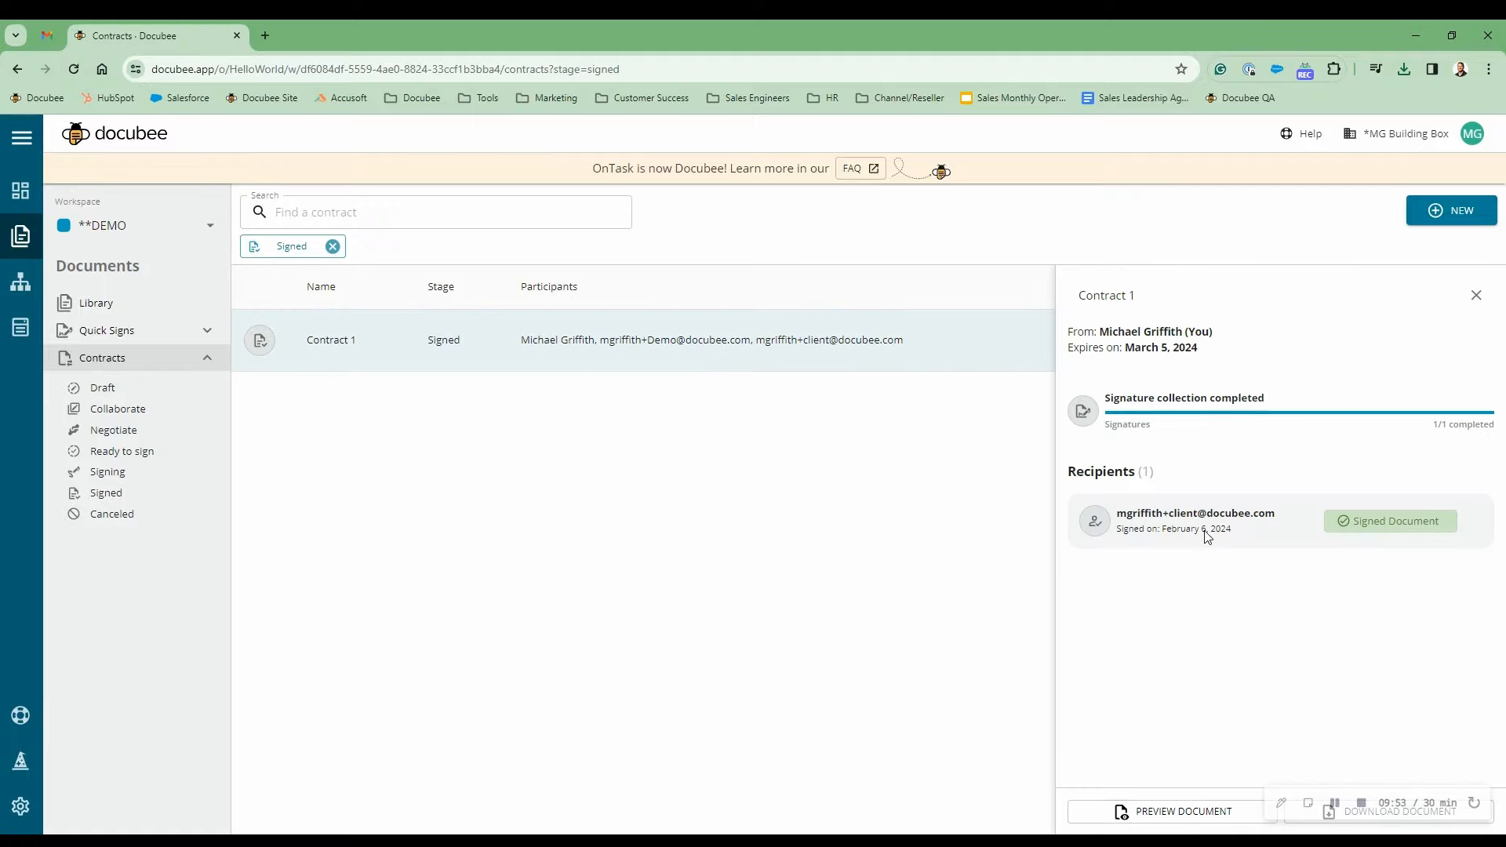
pyautogui.click(1182, 813)
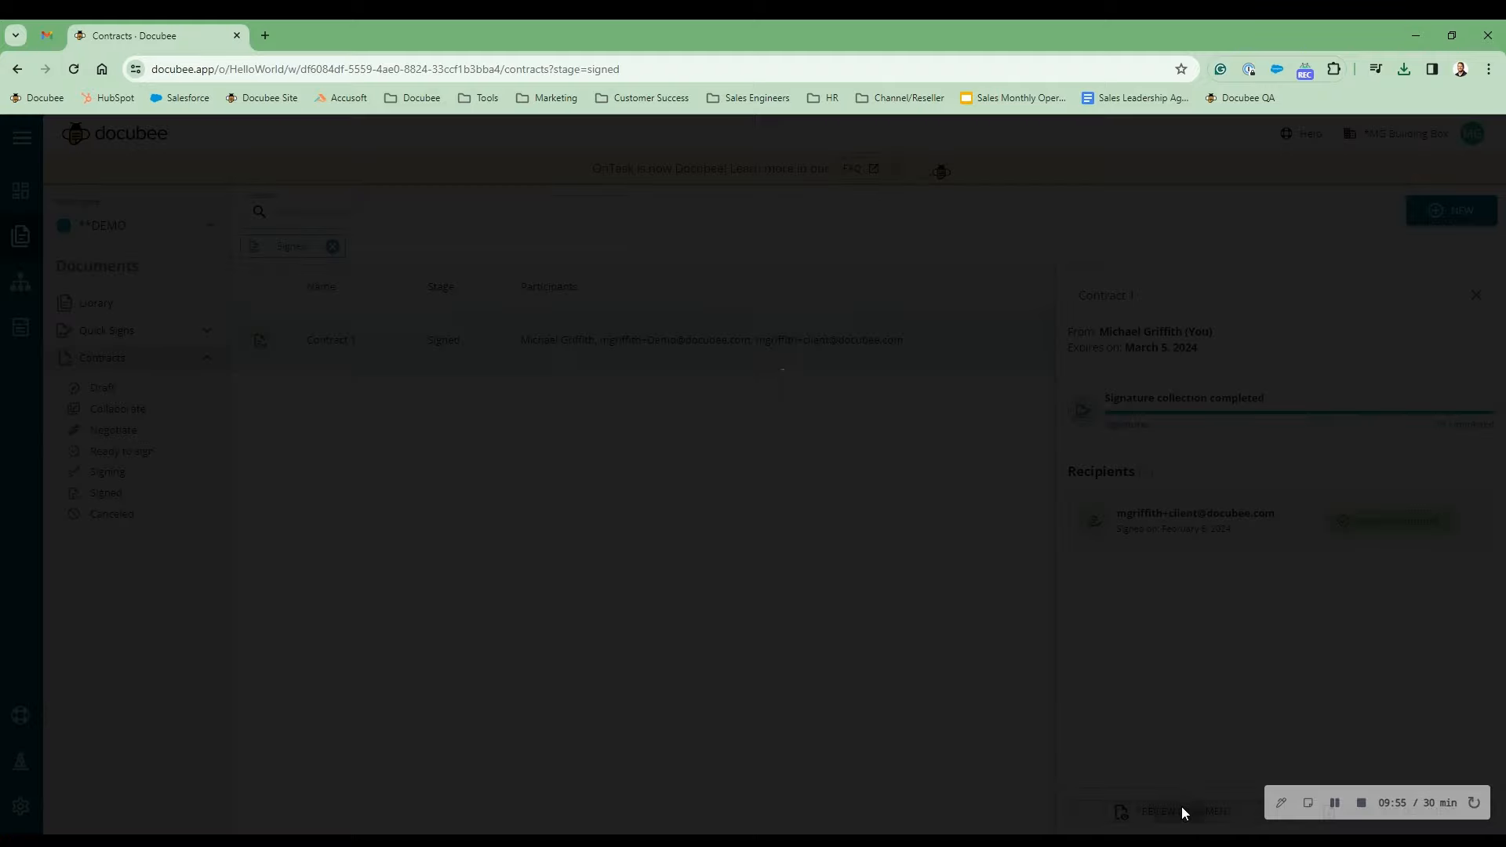
pyautogui.click(26, 140)
pyautogui.click(21, 190)
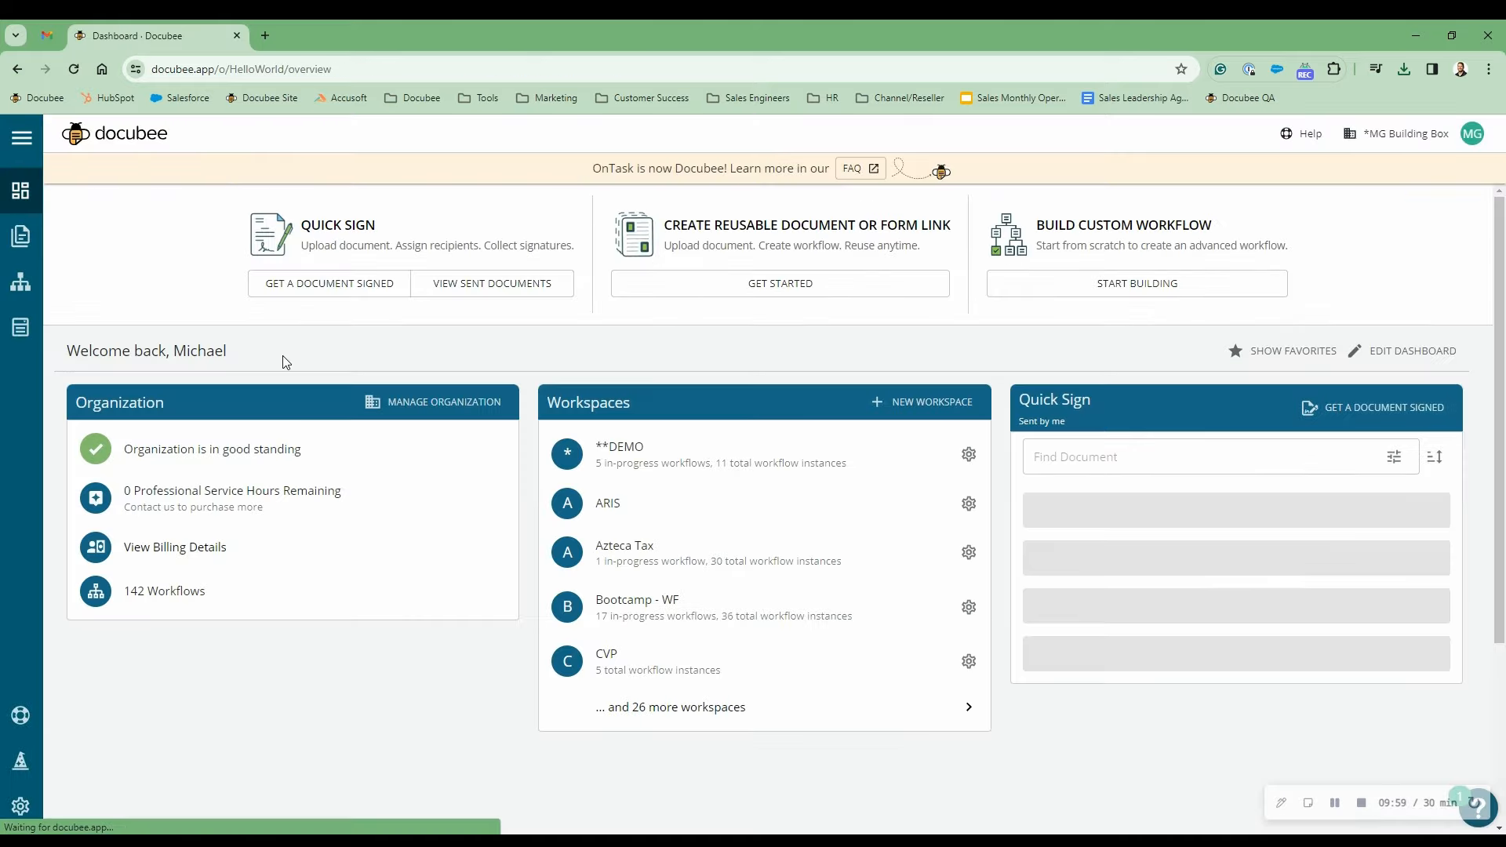